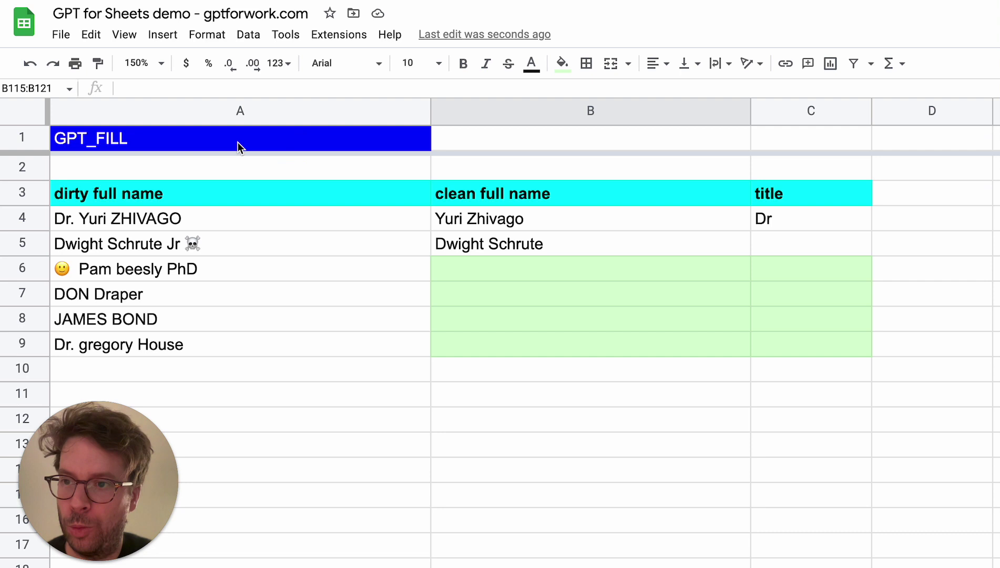
Step: Review the dirty names in A4:A9 and the clean name and title examples in rows 4–5
{"action": "left_click", "coordinate": [268, 138]}
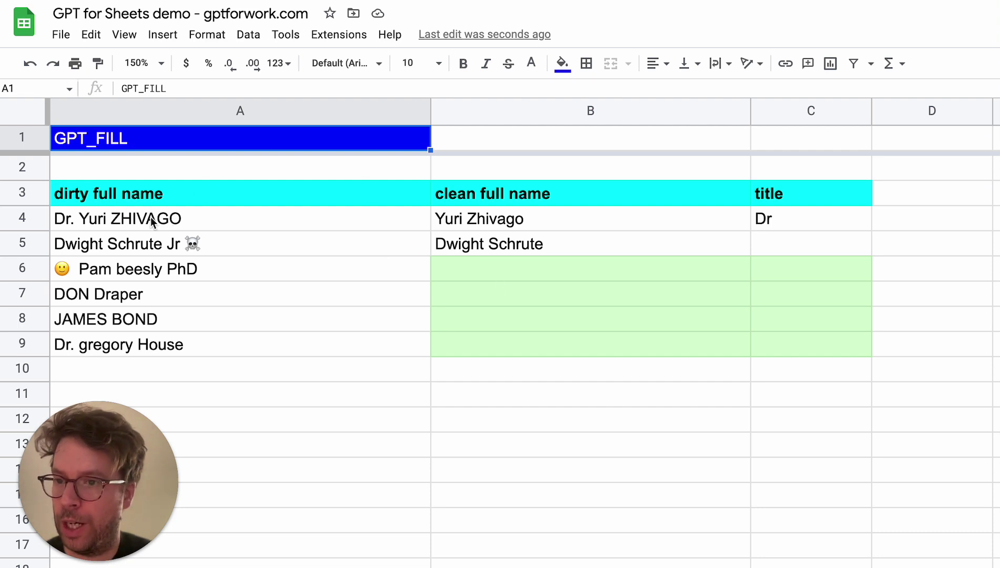
{"action": "left_click_drag", "start_coordinate": [140, 218], "coordinate": [139, 351]}
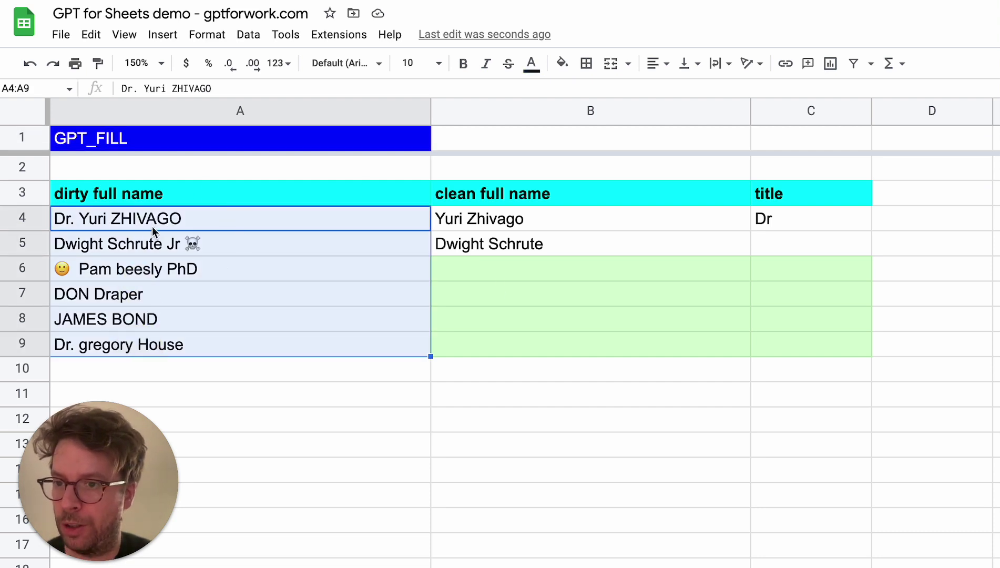
{"action": "left_click", "coordinate": [265, 248]}
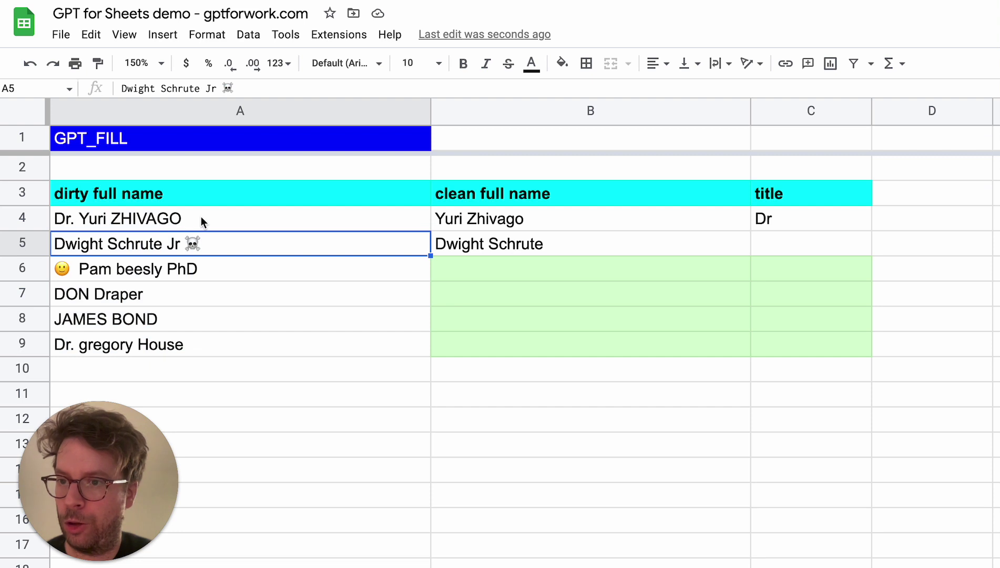
{"action": "left_click", "coordinate": [185, 224]}
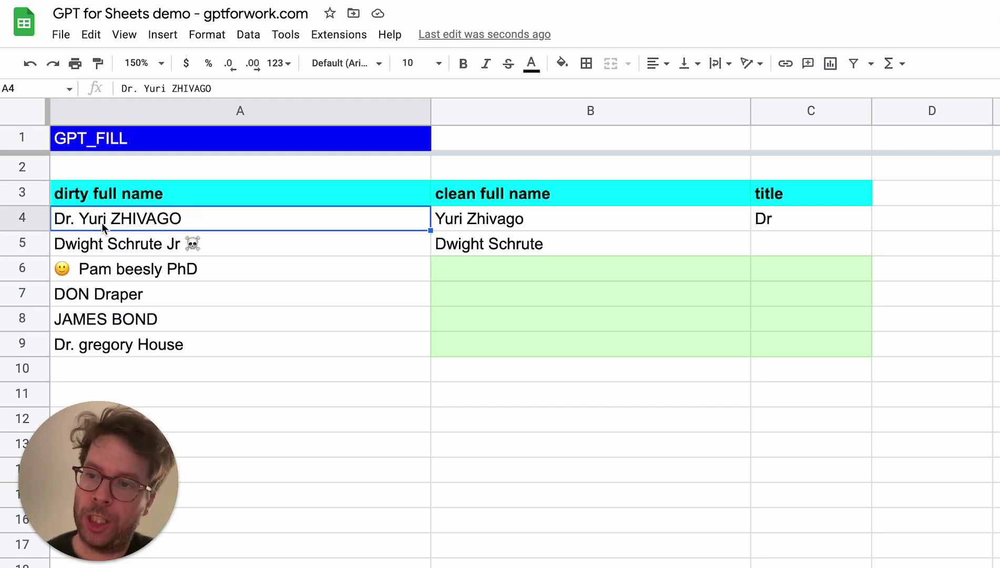
{"action": "left_click", "coordinate": [111, 298]}
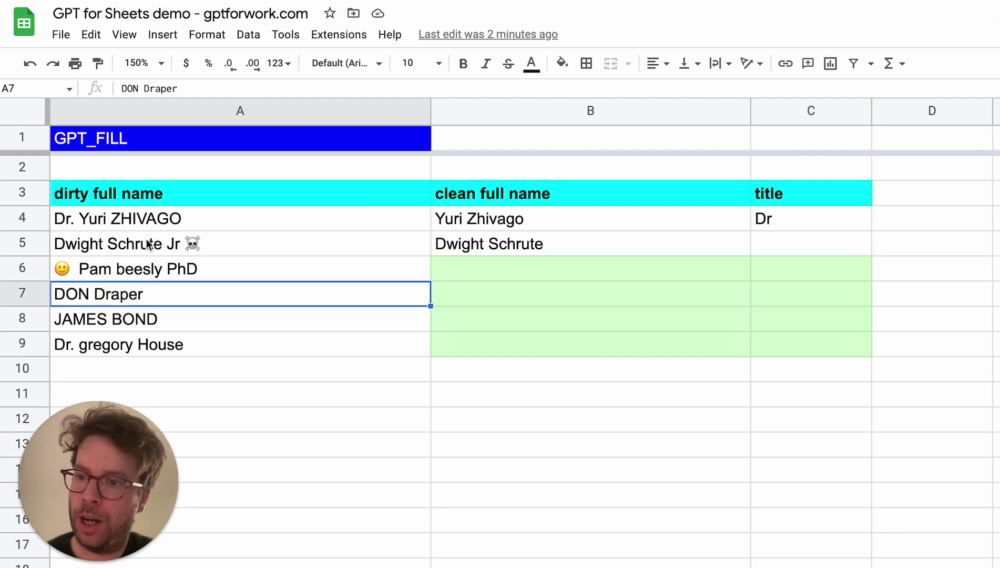
{"action": "left_click", "coordinate": [109, 270]}
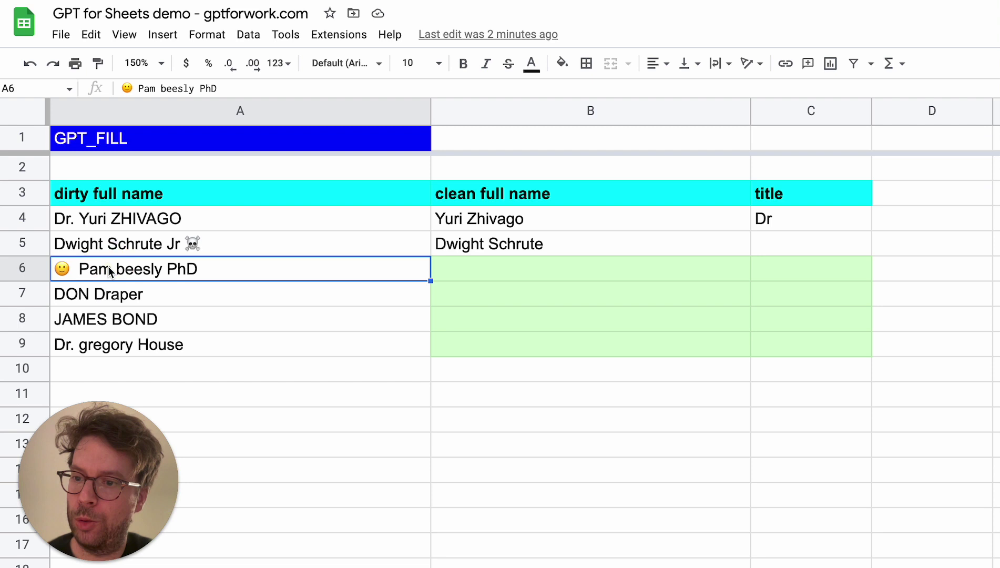
{"action": "left_click", "coordinate": [131, 345]}
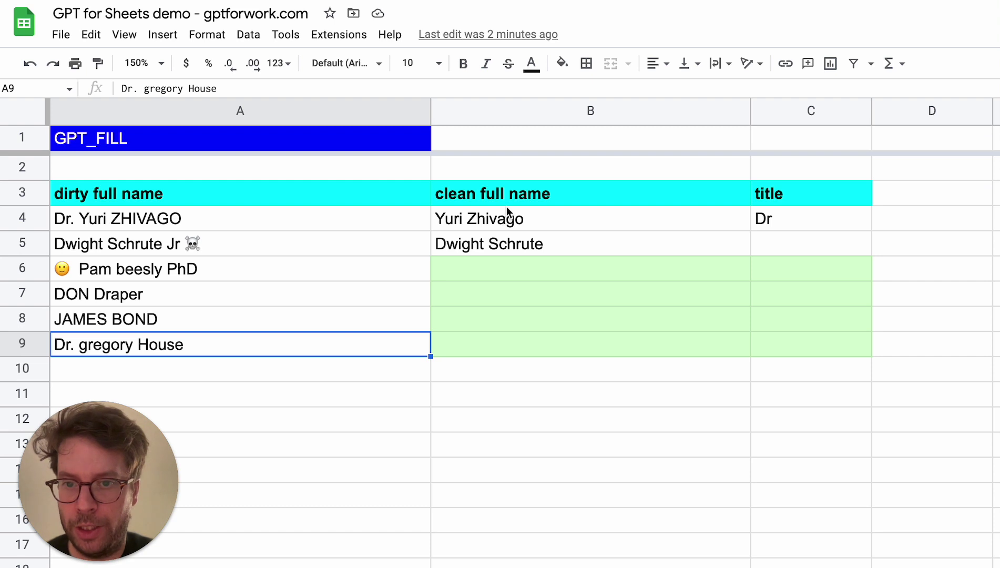
{"action": "left_click_drag", "start_coordinate": [521, 192], "coordinate": [514, 246]}
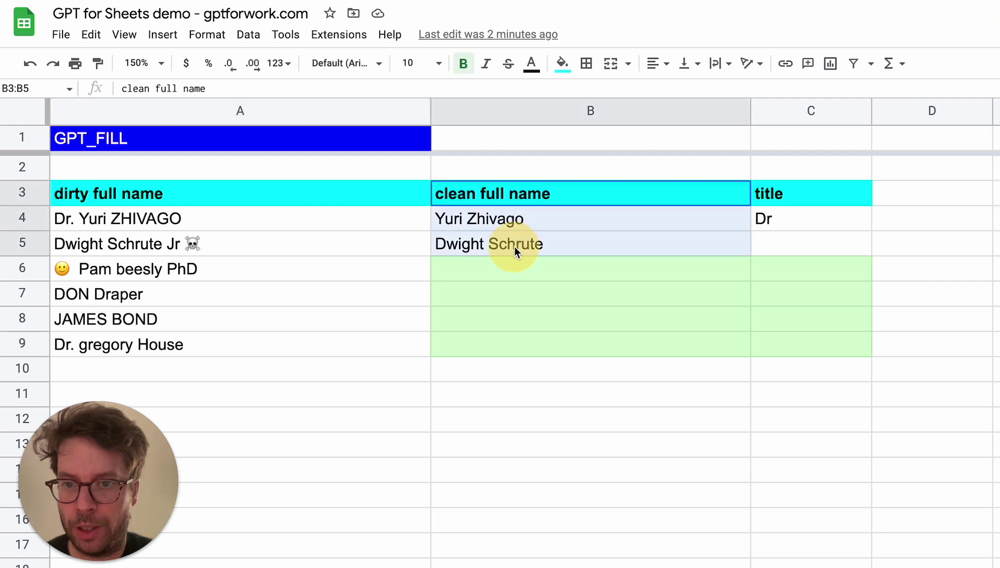
{"action": "left_click", "coordinate": [600, 216]}
{"action": "left_click", "coordinate": [544, 249]}
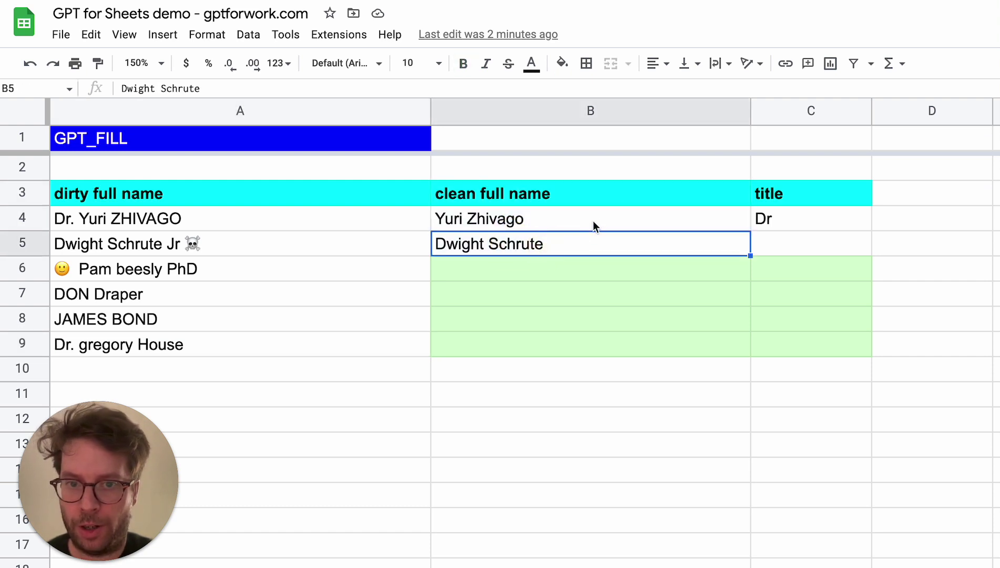
{"action": "left_click", "coordinate": [552, 222]}
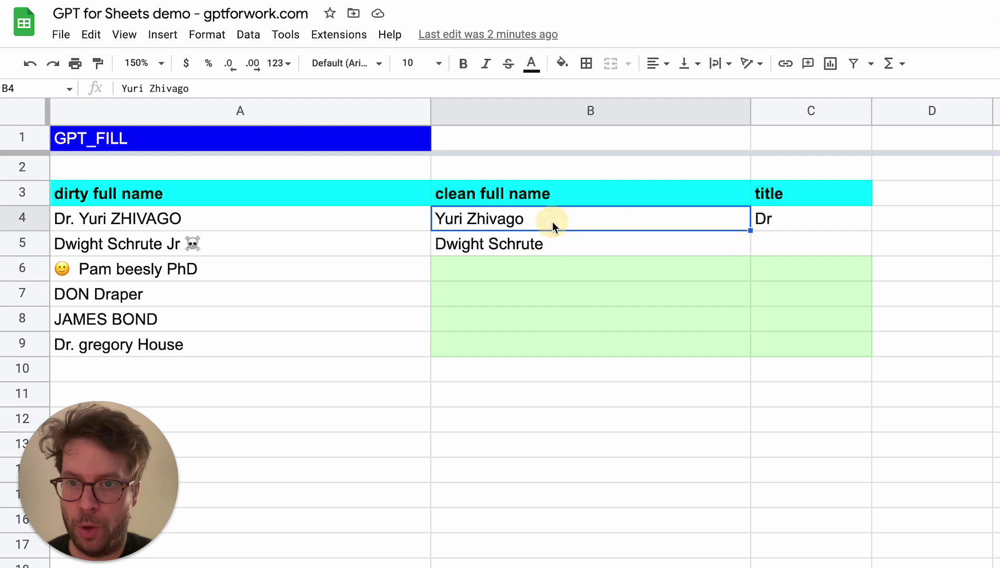
{"action": "left_click", "coordinate": [850, 218]}
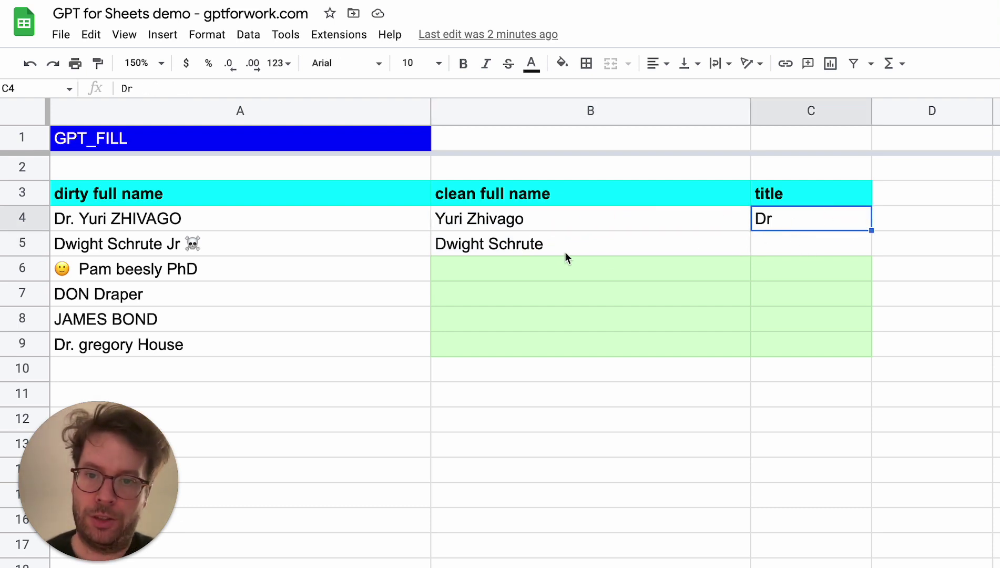
Step: Enter =GPT_FILL(A4:C5,A6:A9) in B6 to fill names and titles for rows 6–9
{"action": "left_click", "coordinate": [477, 269]}
{"action": "type", "text": "=GPT_"}
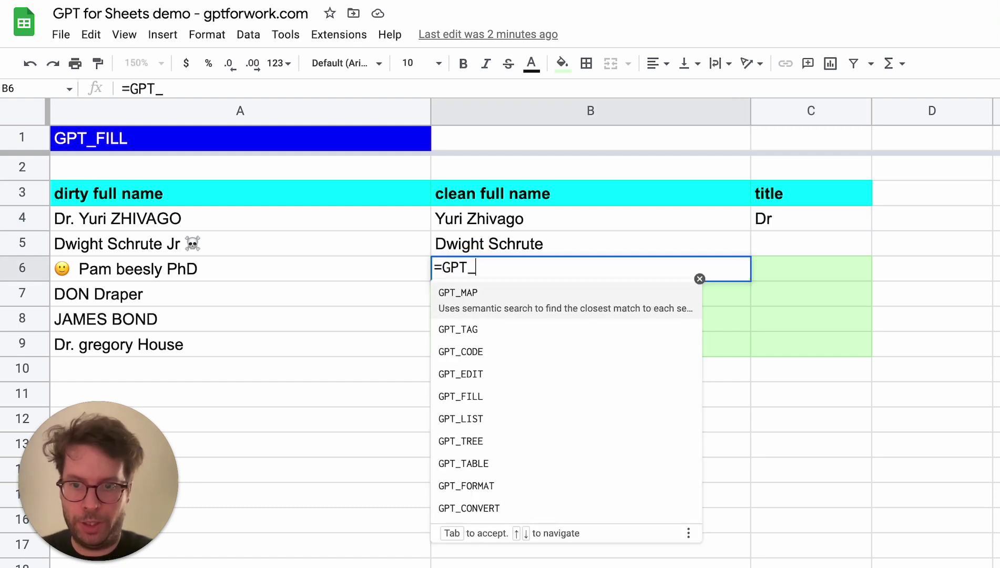
{"action": "type", "text": "FILL("}
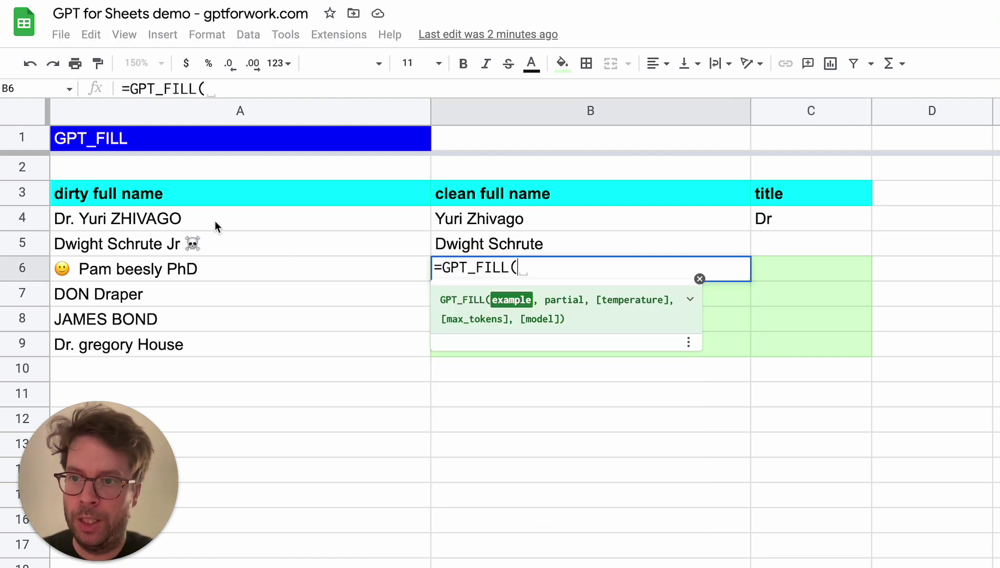
{"action": "left_click_drag", "start_coordinate": [206, 215], "coordinate": [797, 243]}
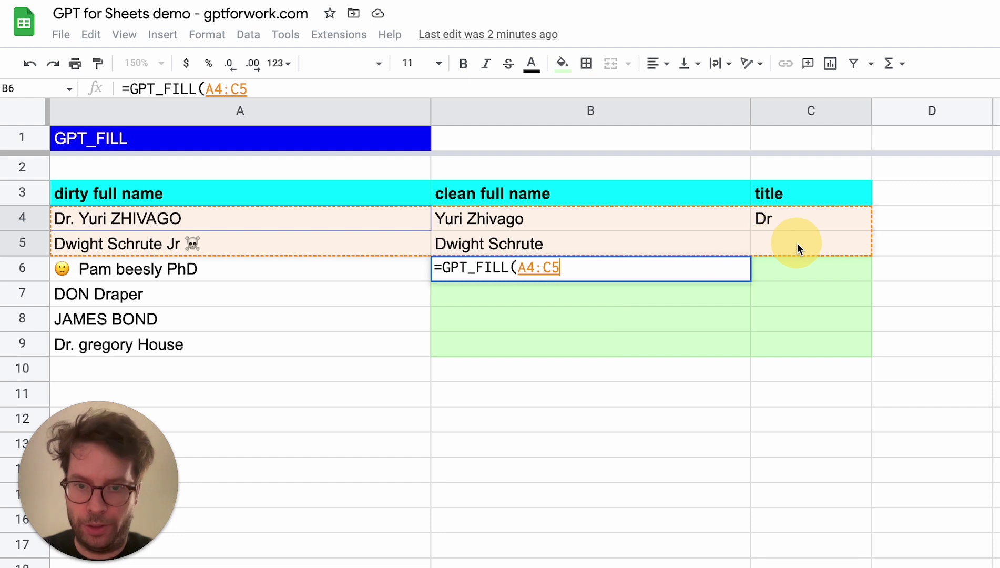
{"action": "type", "text": ","}
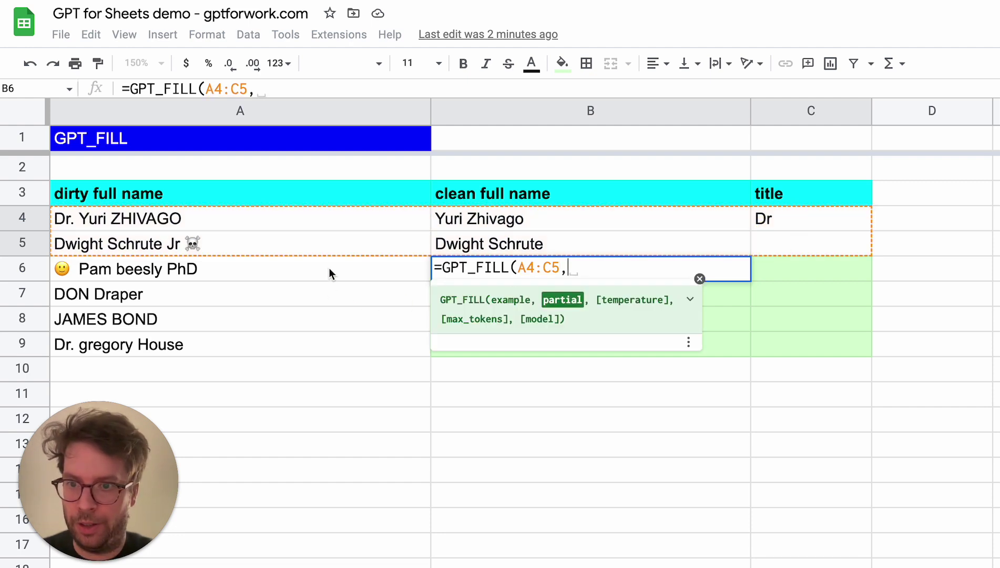
{"action": "left_click_drag", "start_coordinate": [329, 268], "coordinate": [332, 341]}
{"action": "type", "text": ")"}
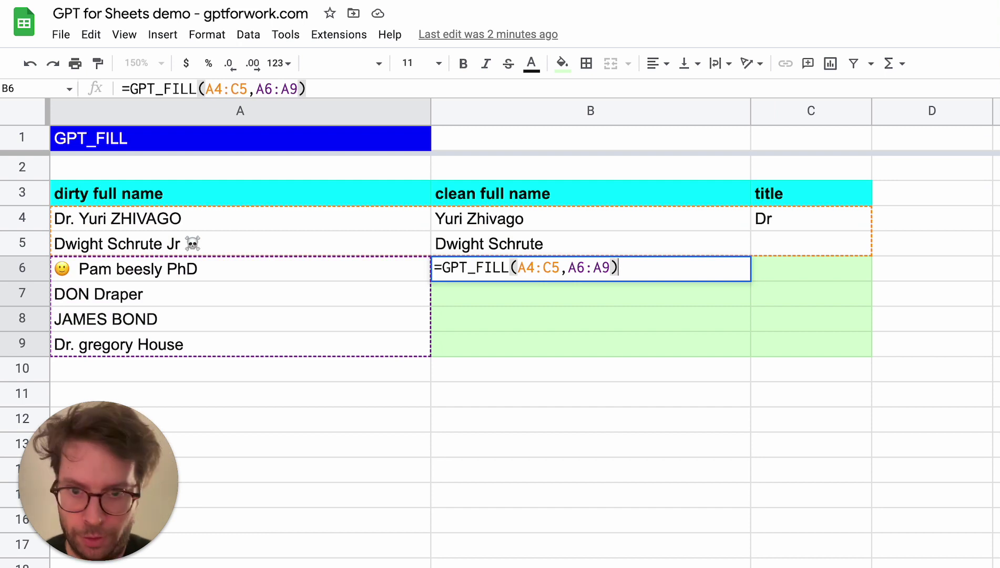
{"action": "key", "text": "Return"}
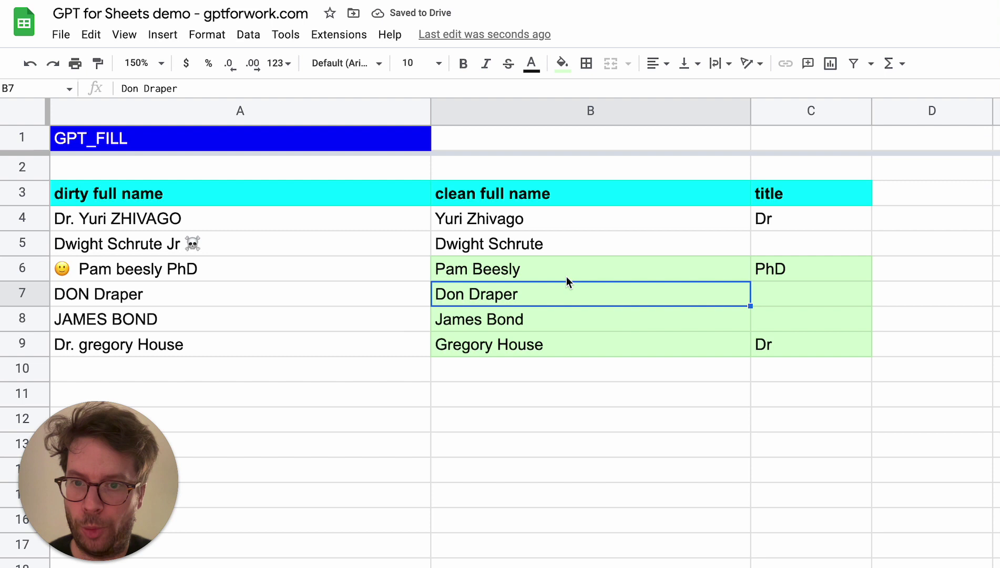
Step: Check the filled clean names in B6:B9 and the titles PhD and Dr
{"action": "left_click", "coordinate": [565, 276]}
{"action": "left_click_drag", "start_coordinate": [536, 273], "coordinate": [529, 351]}
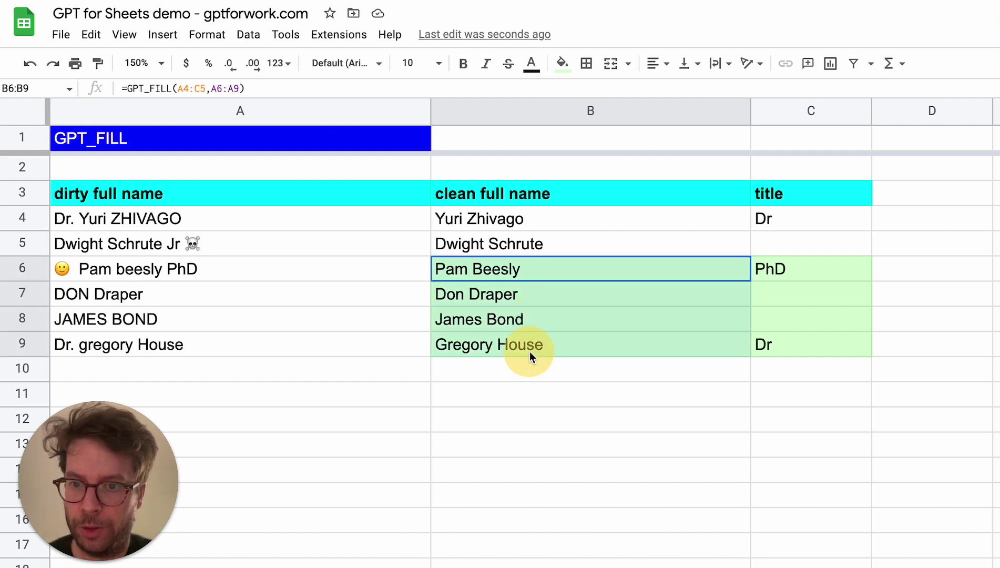
{"action": "left_click", "coordinate": [786, 269]}
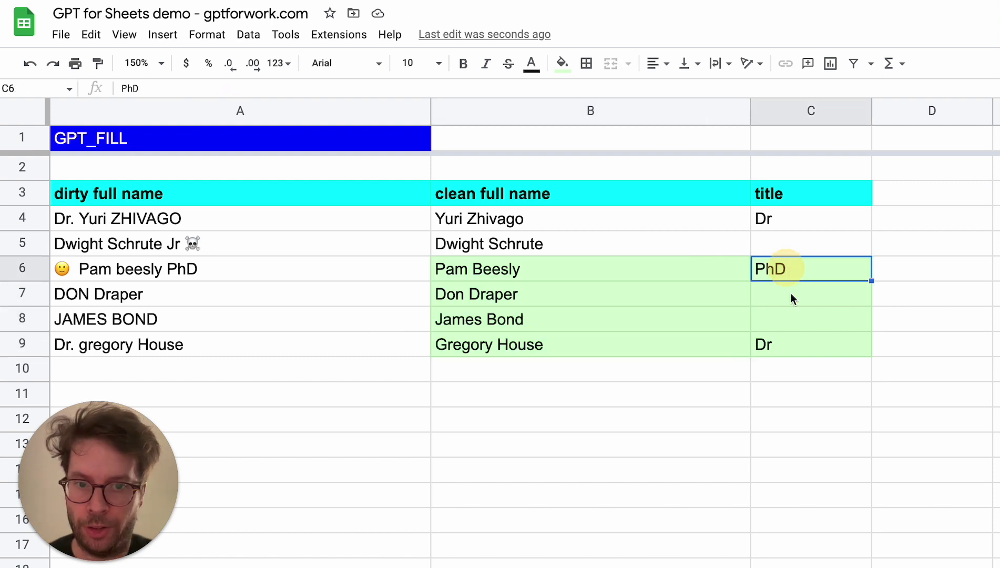
{"action": "left_click", "coordinate": [808, 347]}
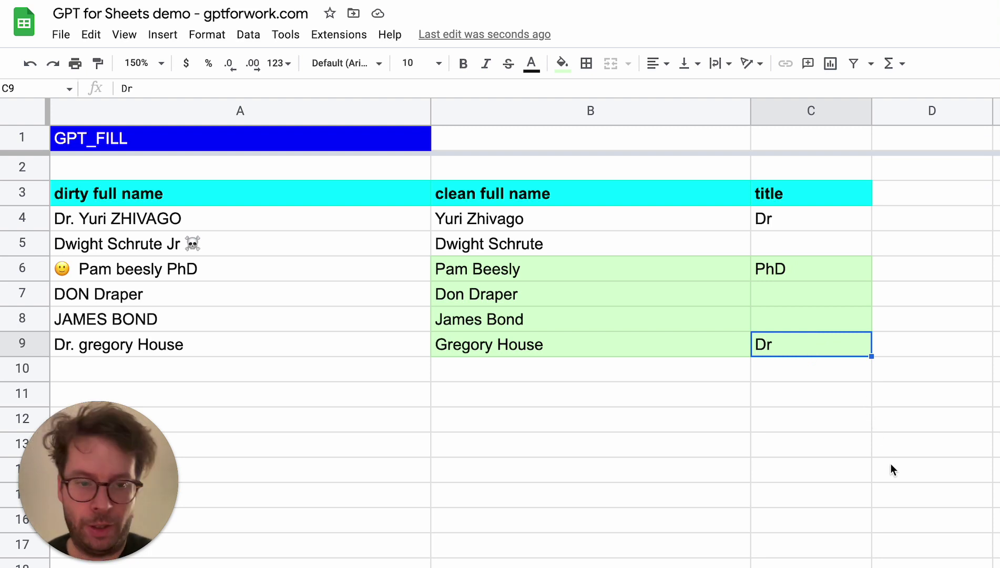
Step: Scroll down to the email table in rows 30–42 and review the dirty emails in A32, A41 and A42
{"action": "scroll", "coordinate": [890, 464], "scroll_direction": "down", "scroll_amount": 5}
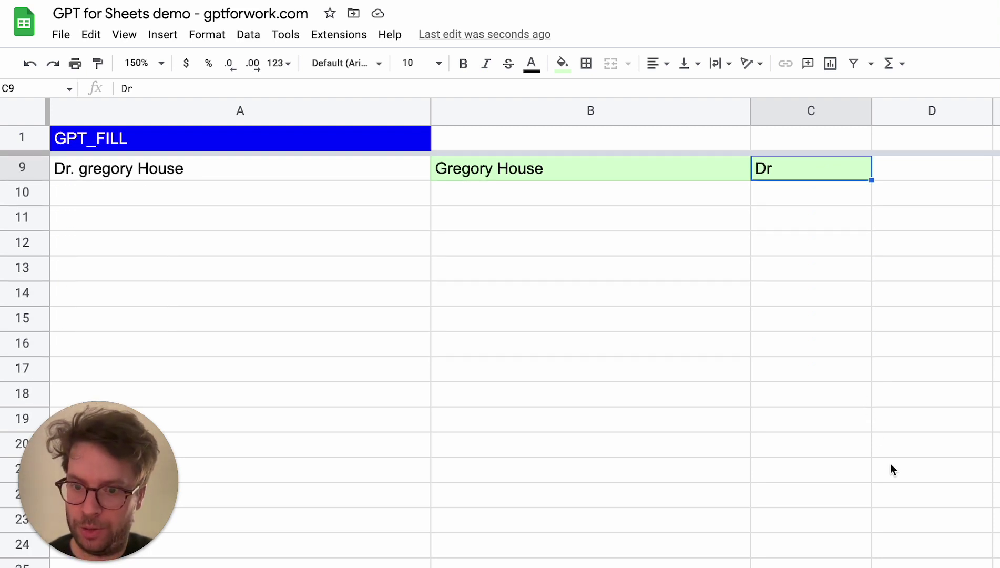
{"action": "scroll", "coordinate": [889, 463], "scroll_direction": "down", "scroll_amount": 5}
{"action": "scroll", "coordinate": [889, 463], "scroll_direction": "right", "scroll_amount": 2}
{"action": "scroll", "coordinate": [889, 463], "scroll_direction": "left", "scroll_amount": 2}
{"action": "scroll", "coordinate": [890, 463], "scroll_direction": "right", "scroll_amount": 2}
{"action": "scroll", "coordinate": [890, 463], "scroll_direction": "up", "scroll_amount": 1}
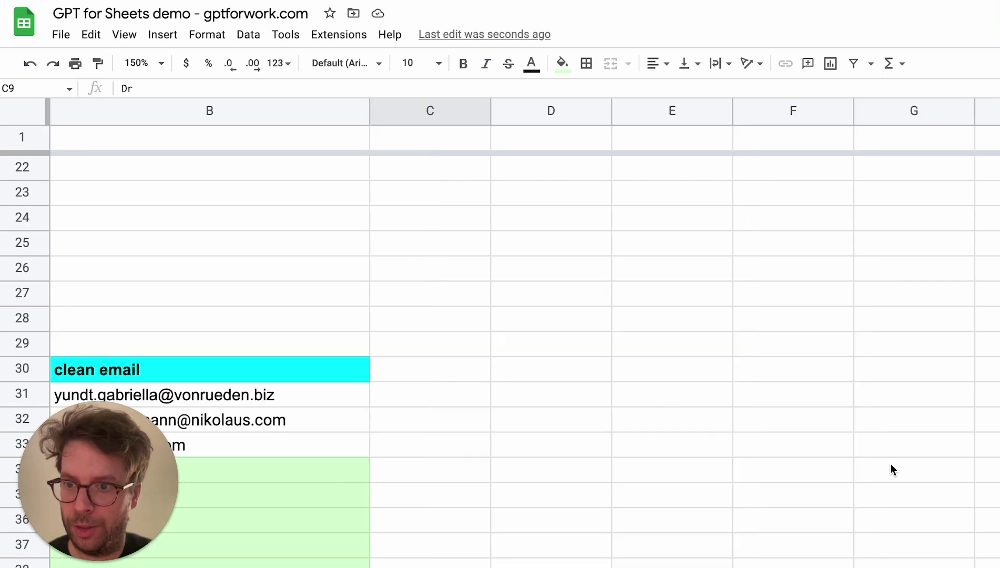
{"action": "scroll", "coordinate": [890, 463], "scroll_direction": "left", "scroll_amount": 2}
{"action": "scroll", "coordinate": [890, 463], "scroll_direction": "down", "scroll_amount": 4}
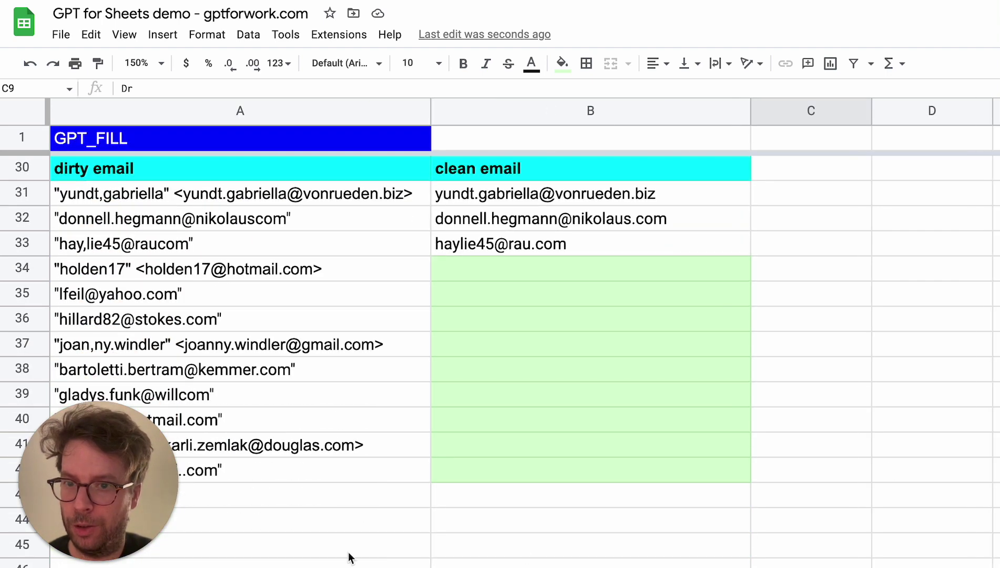
{"action": "left_click_drag", "start_coordinate": [90, 459], "coordinate": [870, 428]}
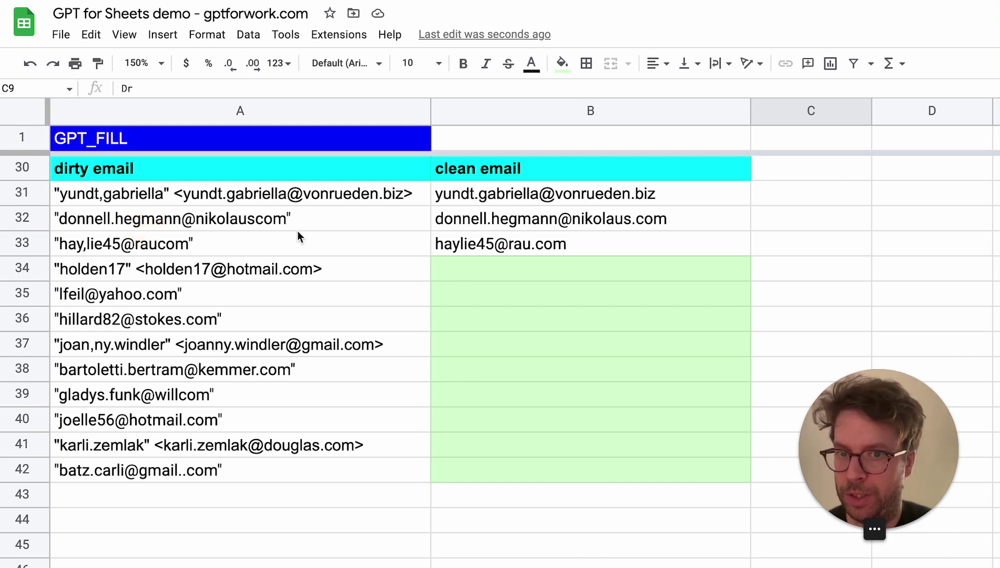
{"action": "left_click", "coordinate": [162, 222]}
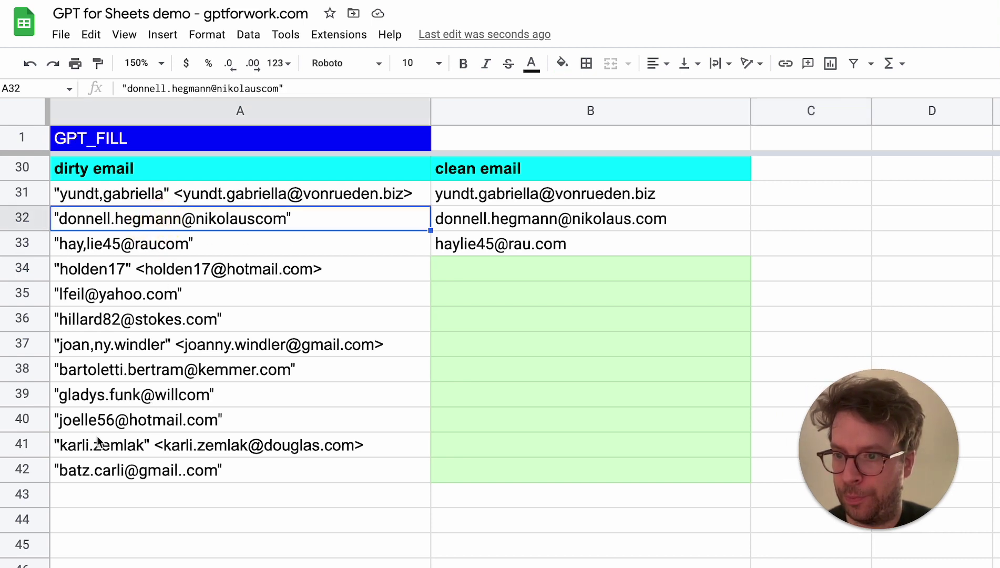
{"action": "left_click", "coordinate": [124, 466]}
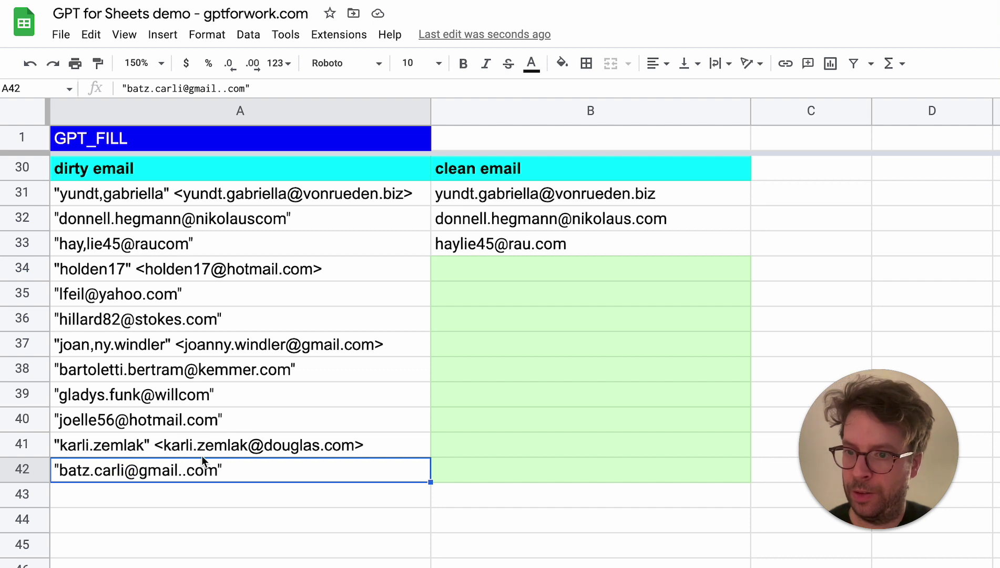
{"action": "left_click", "coordinate": [202, 448]}
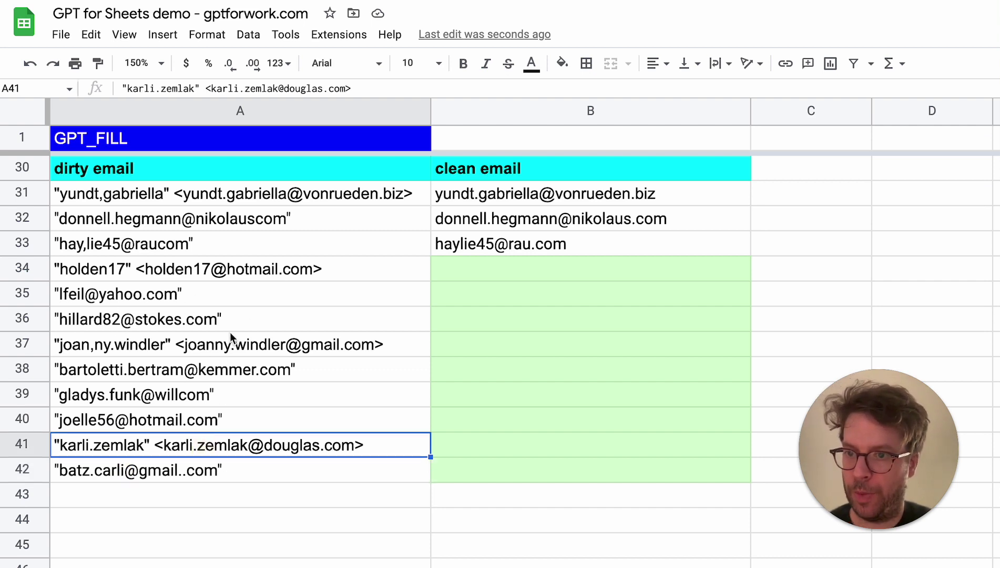
Step: Enter =GPT_FILL(A31:B33,A34:A42) in B34 to clean the emails in rows 34–42
{"action": "left_click", "coordinate": [495, 271]}
{"action": "type", "text": "=GPT_FI"}
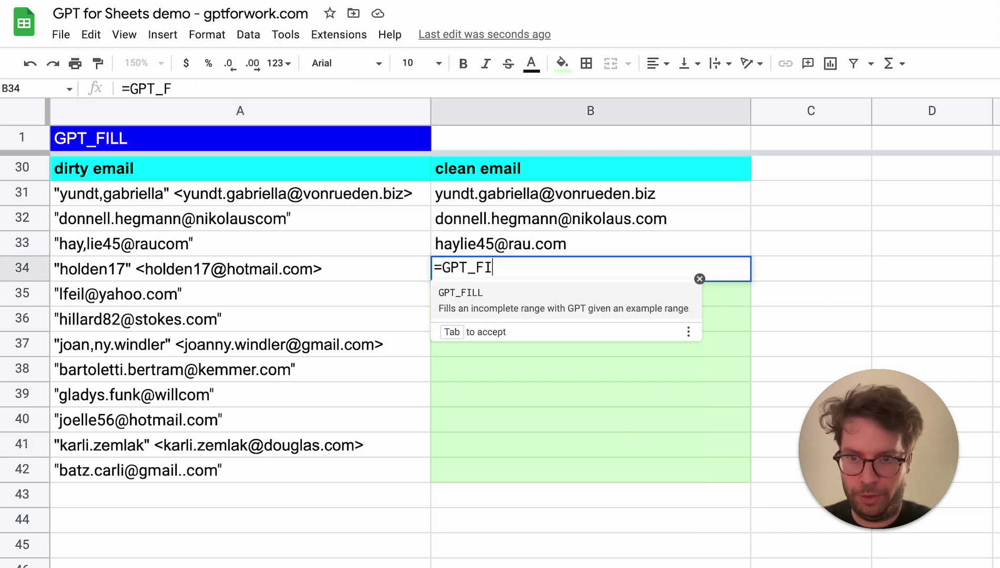
{"action": "type", "text": "LL("}
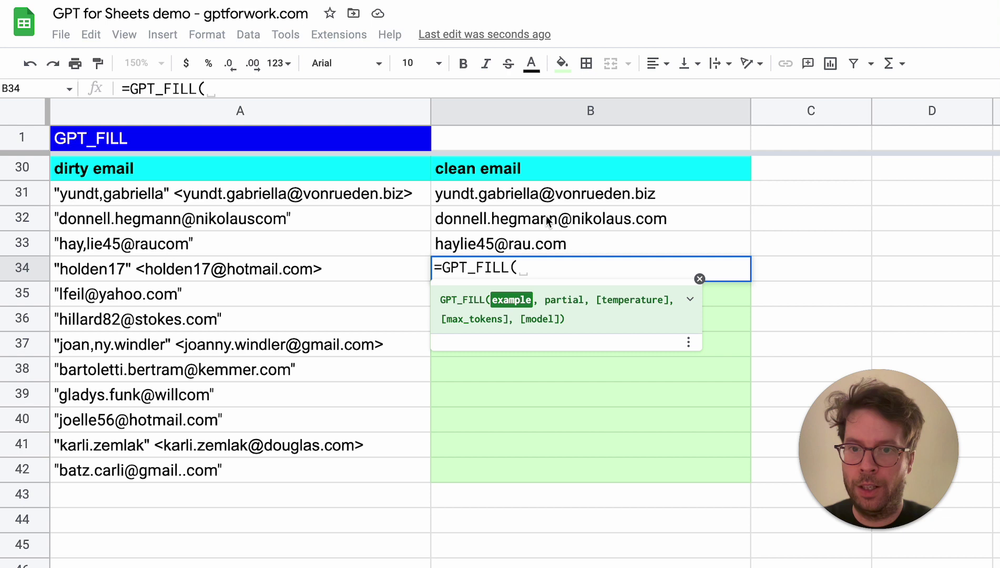
{"action": "left_click", "coordinate": [593, 236]}
{"action": "left_click_drag", "start_coordinate": [535, 225], "coordinate": [388, 198]}
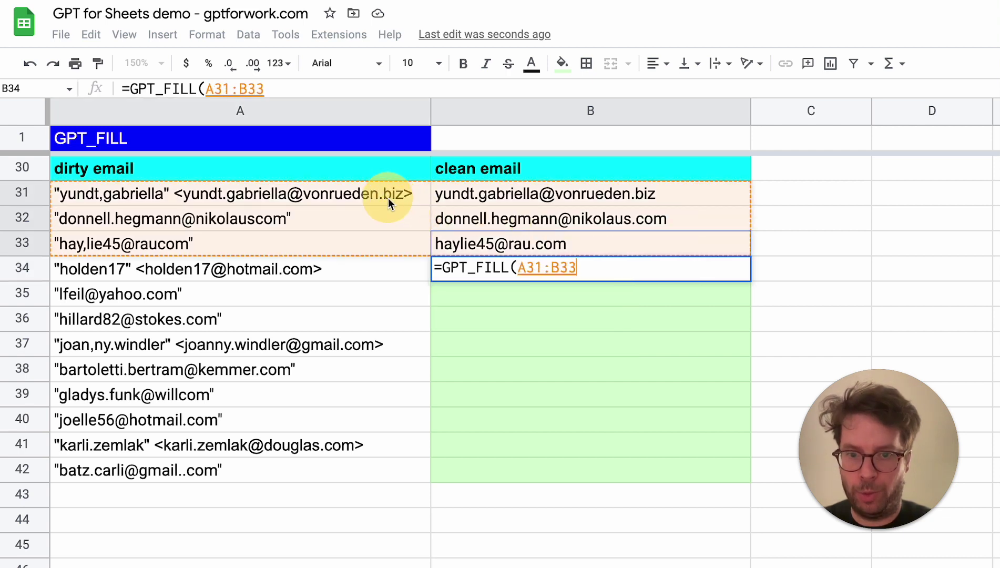
{"action": "type", "text": ","}
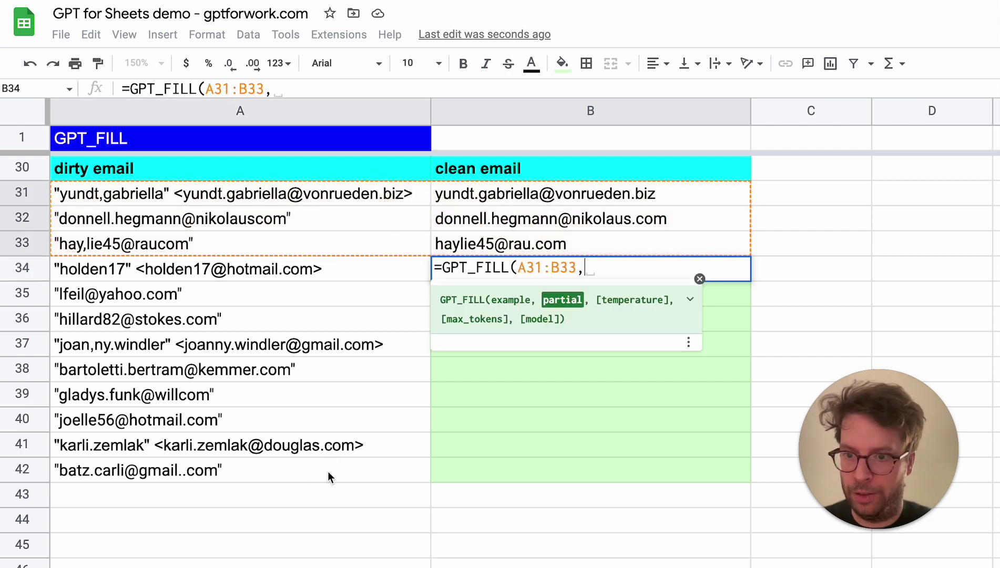
{"action": "left_click_drag", "start_coordinate": [327, 471], "coordinate": [347, 277]}
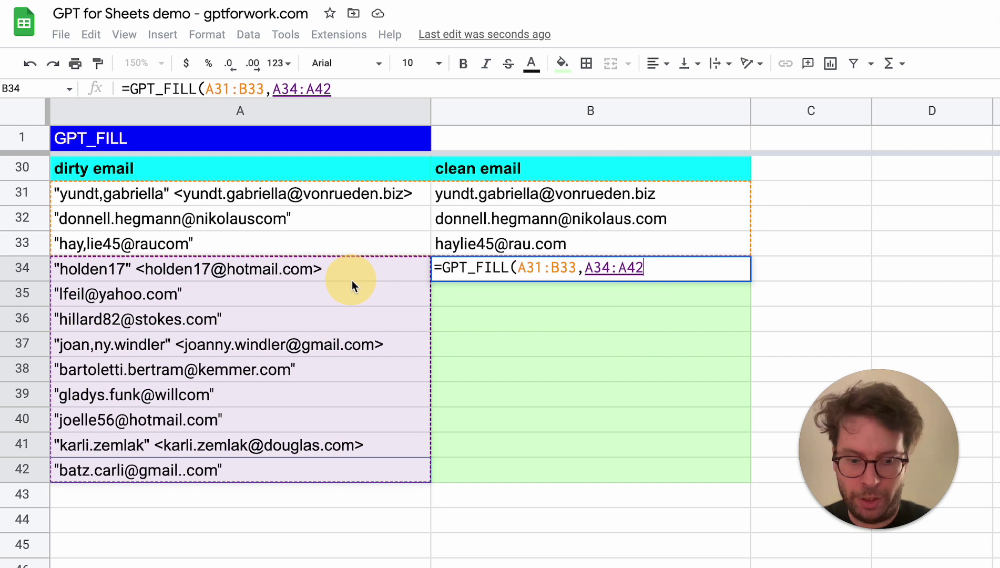
{"action": "type", "text": ")"}
{"action": "key", "text": "Return"}
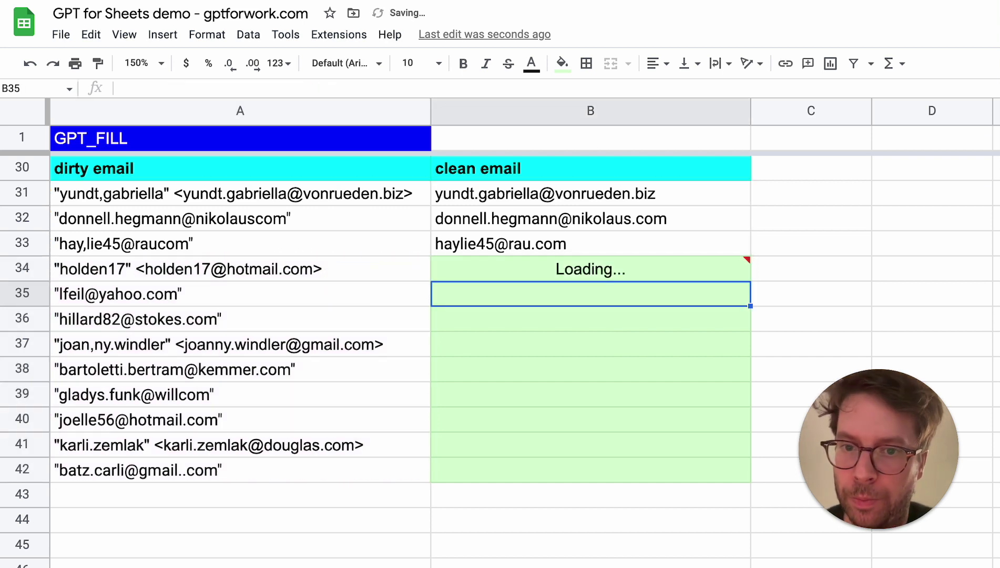
{"action": "left_click", "coordinate": [373, 270]}
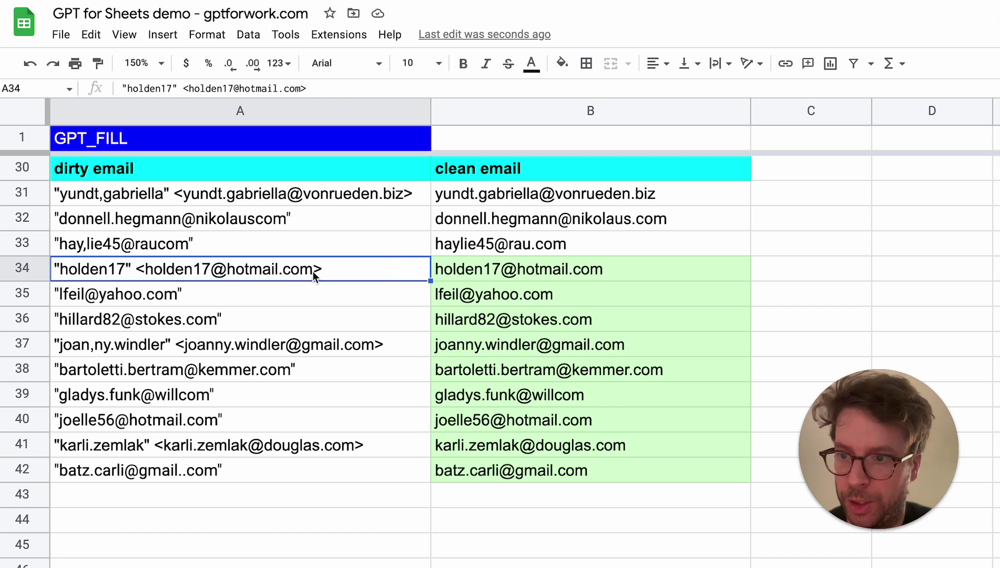
{"action": "left_click", "coordinate": [110, 348]}
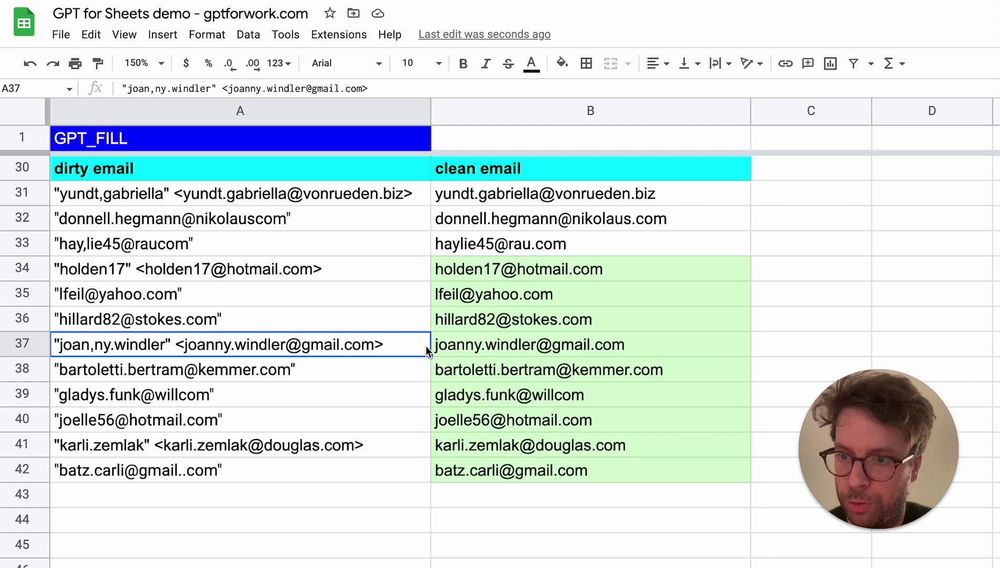
{"action": "left_click", "coordinate": [290, 474]}
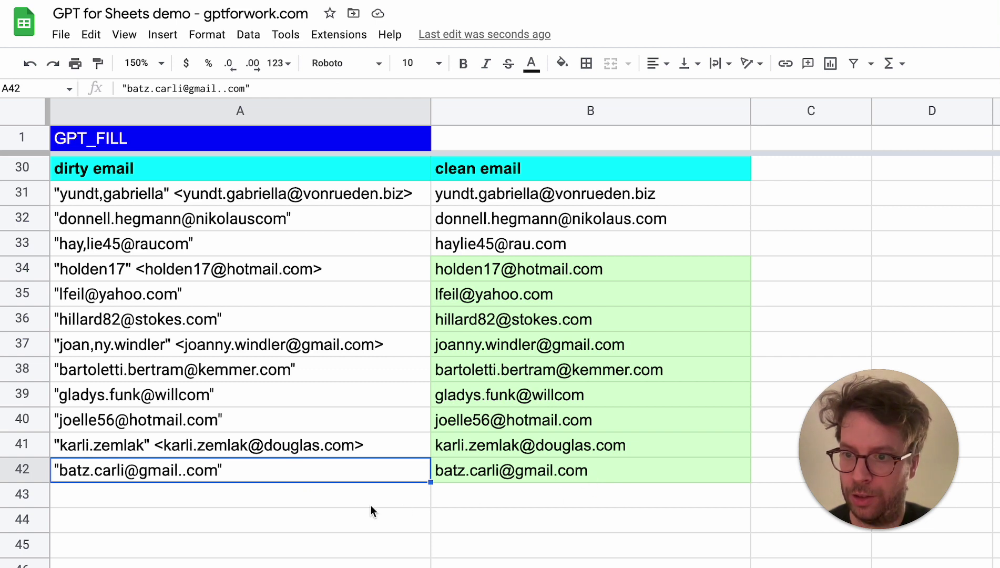
{"action": "left_click", "coordinate": [241, 394]}
{"action": "left_click", "coordinate": [574, 399]}
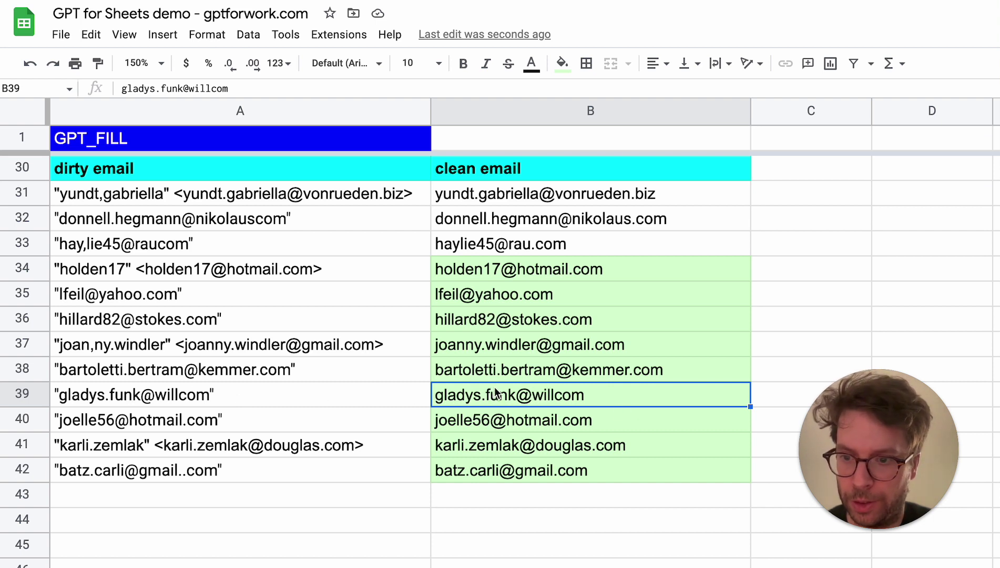
{"action": "left_click", "coordinate": [230, 398]}
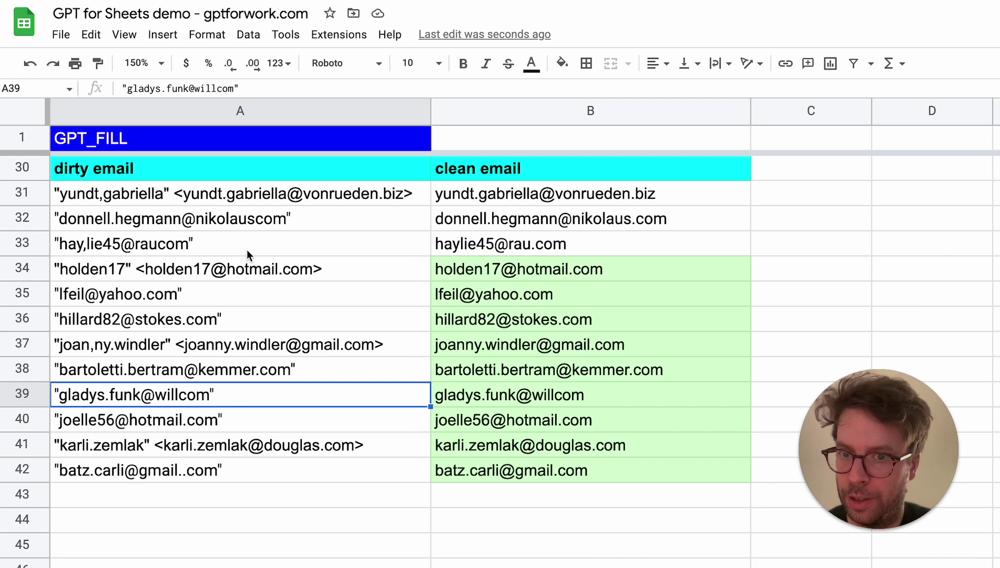
{"action": "left_click", "coordinate": [28, 220]}
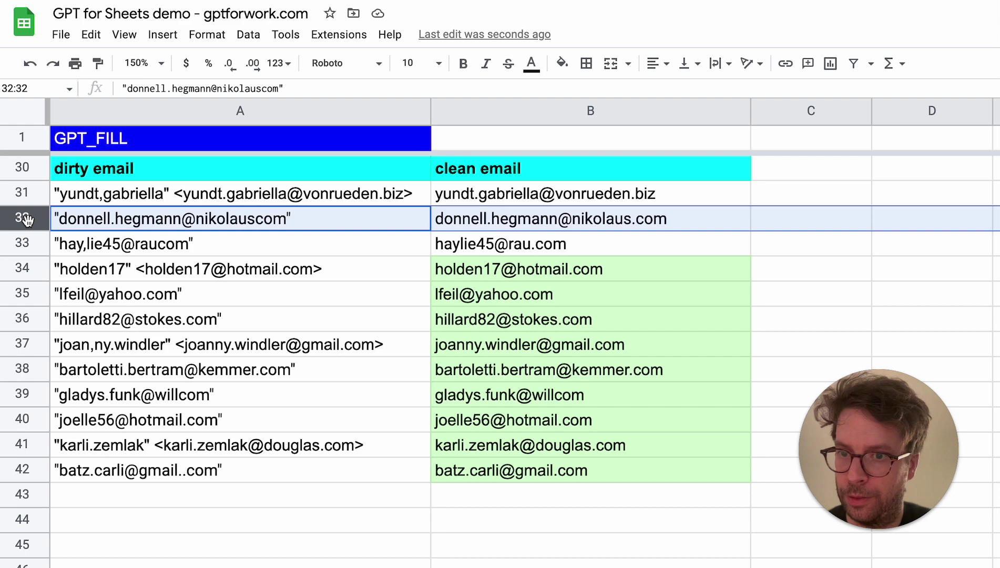
Step: Insert an empty row below row 32
{"action": "right_click", "coordinate": [27, 220]}
{"action": "left_click", "coordinate": [101, 375]}
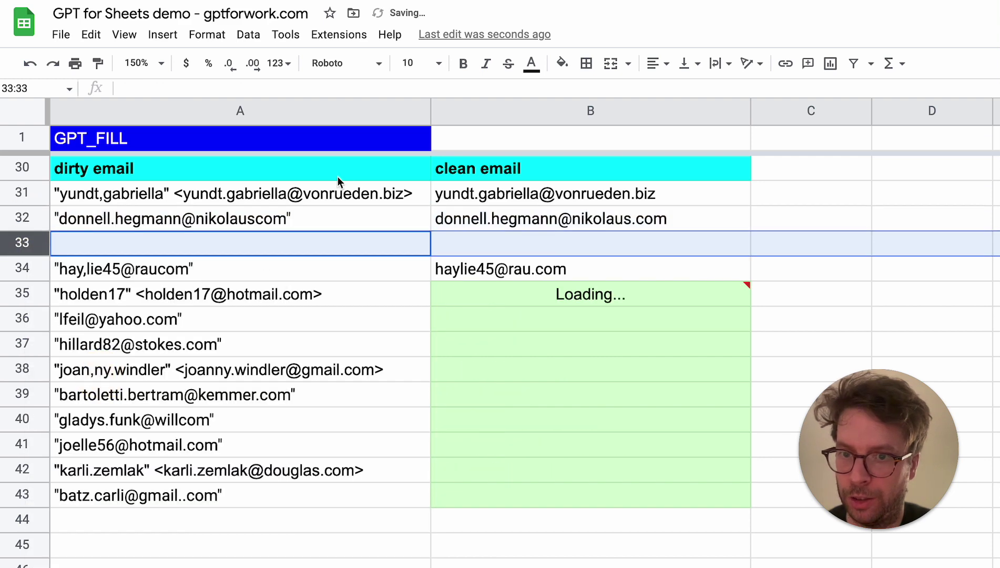
{"action": "left_click", "coordinate": [569, 294]}
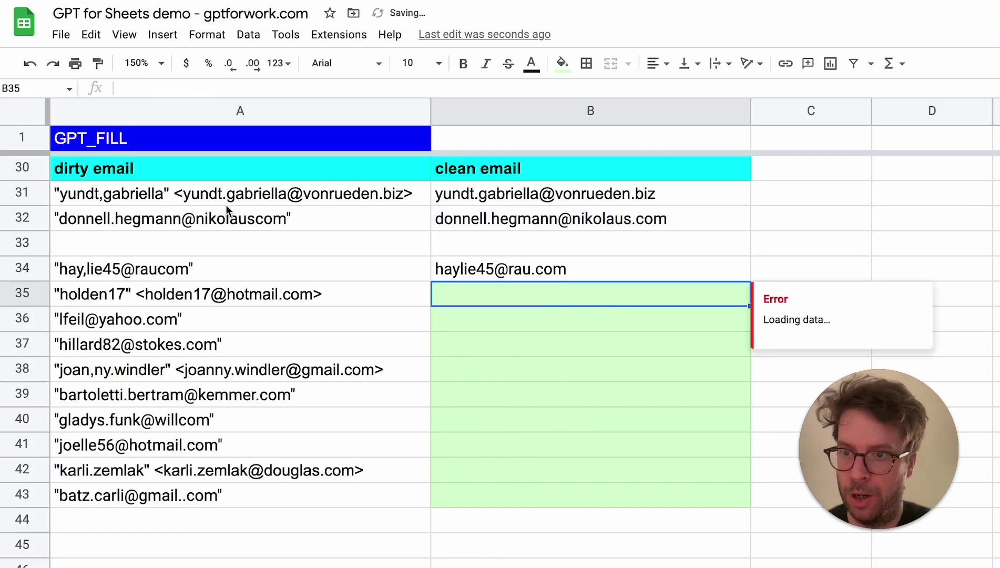
Step: Copy the dirty email from A40 into A33 and edit it to 'foo.bar@blablacom'
{"action": "left_click", "coordinate": [245, 242]}
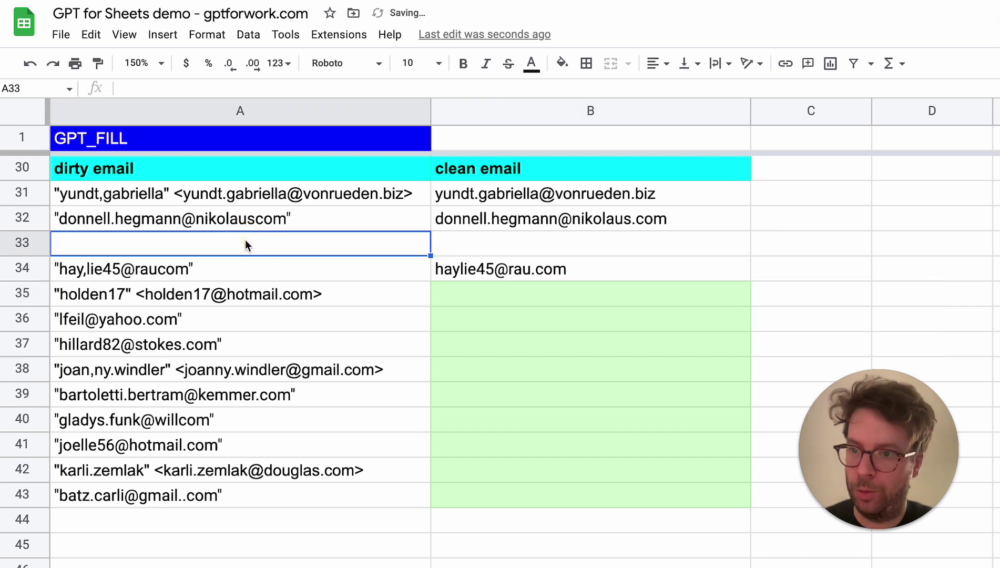
{"action": "left_click", "coordinate": [182, 418]}
{"action": "key", "text": "ctrl+c"}
{"action": "key", "text": "Up"}
{"action": "key", "text": "Up"}
{"action": "key", "text": "Up"}
{"action": "key", "text": "Up"}
{"action": "key", "text": "Up"}
{"action": "key", "text": "Up"}
{"action": "key", "text": "Up"}
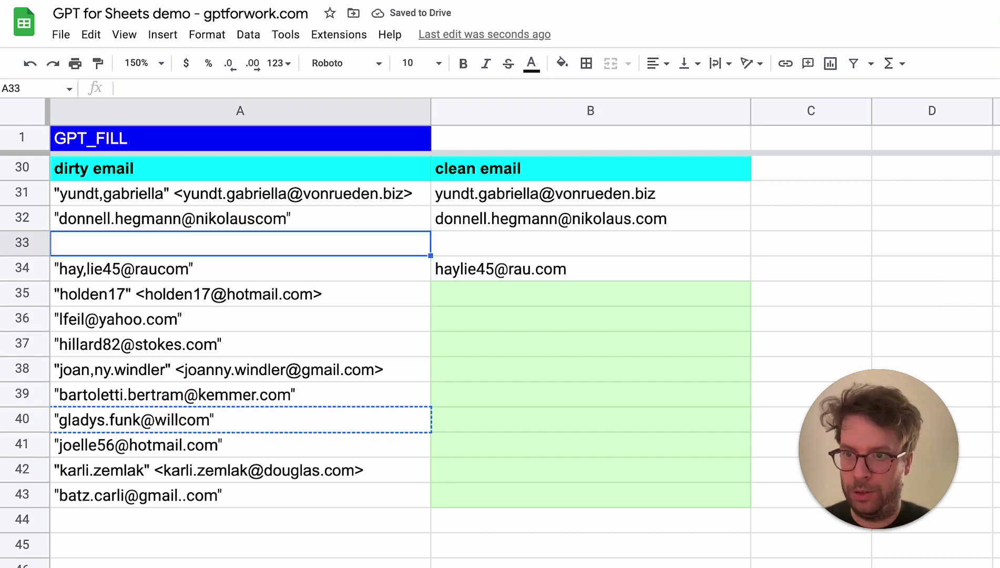
{"action": "key", "text": "ctrl+v"}
{"action": "key", "text": "Return"}
{"action": "key", "text": "Left"}
{"action": "key", "text": "Left"}
{"action": "key", "text": "Left"}
{"action": "key", "text": "Left"}
{"action": "key", "text": "Left"}
{"action": "key", "text": "Left"}
{"action": "key", "text": "Left"}
{"action": "key", "text": "Left"}
{"action": "key", "text": "Left"}
{"action": "key", "text": "Left"}
{"action": "key", "text": "Left"}
{"action": "key", "text": "Left"}
{"action": "key", "text": "Left"}
{"action": "key", "text": "Left"}
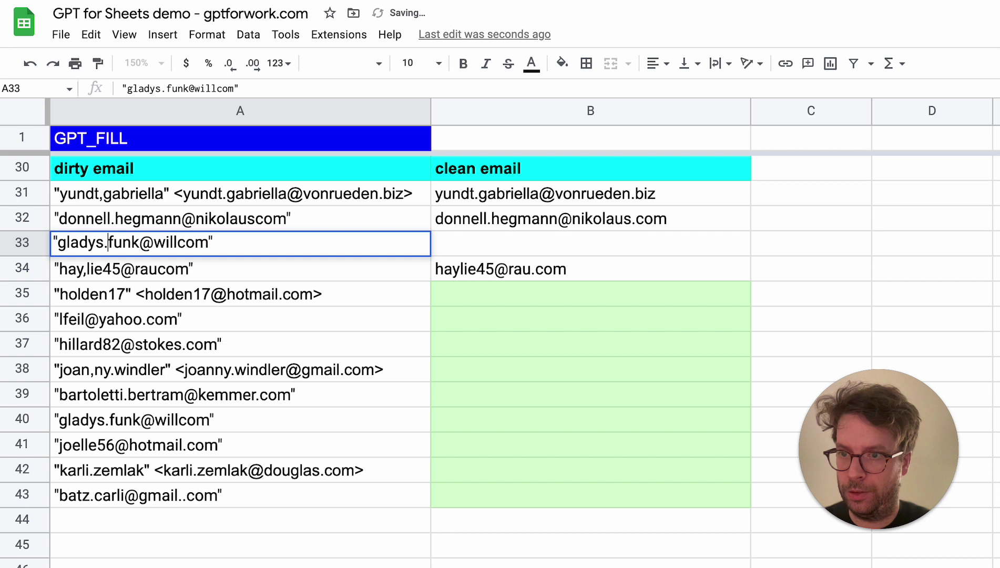
{"action": "key", "text": "Right"}
{"action": "key", "text": "Right"}
{"action": "key", "text": "Right"}
{"action": "key", "text": "Right"}
{"action": "key", "text": "Right"}
{"action": "key", "text": "Right"}
{"action": "key", "text": "Right"}
{"action": "key", "text": "Right"}
{"action": "key", "text": "Right"}
{"action": "key", "text": "Right"}
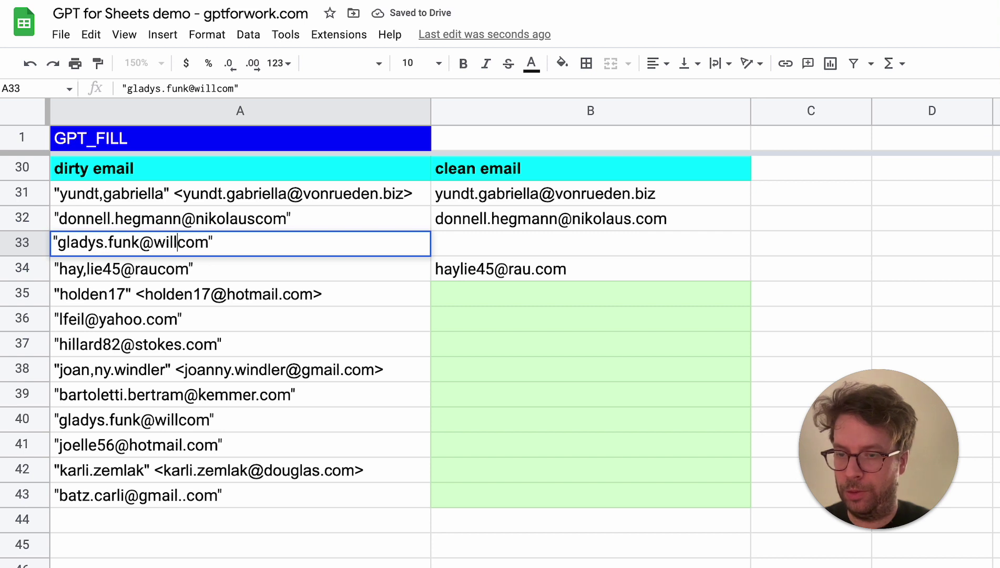
{"action": "key", "text": "BackSpace"}
{"action": "key", "text": "BackSpace"}
{"action": "key", "text": "BackSpace"}
{"action": "key", "text": "BackSpace"}
{"action": "type", "text": "blabla"}
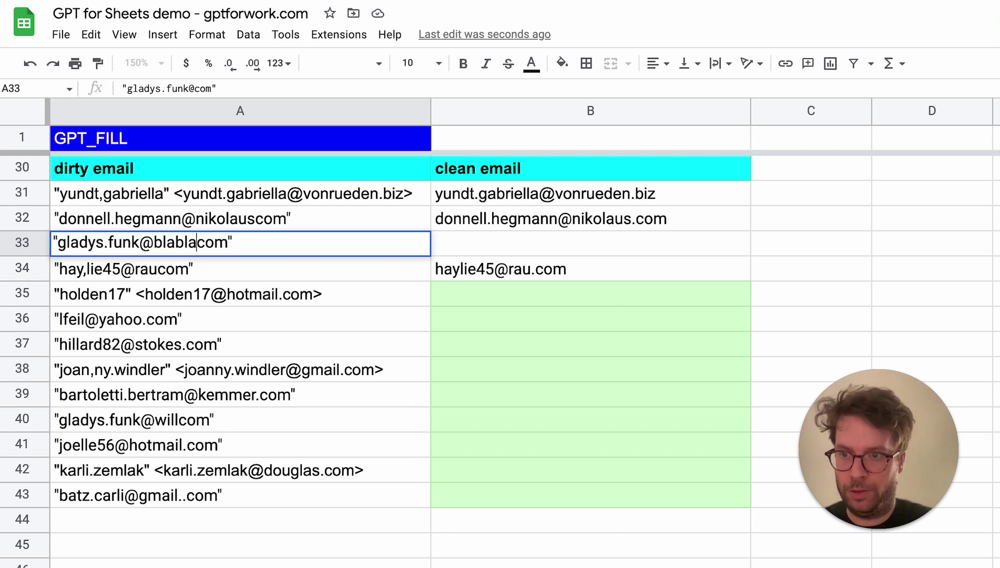
{"action": "key", "text": "Left"}
{"action": "key", "text": "Left"}
{"action": "key", "text": "Left"}
{"action": "key", "text": "Left"}
{"action": "key", "text": "Left"}
{"action": "key", "text": "Left"}
{"action": "key", "text": "Left"}
{"action": "key", "text": "Left"}
{"action": "key", "text": "Right"}
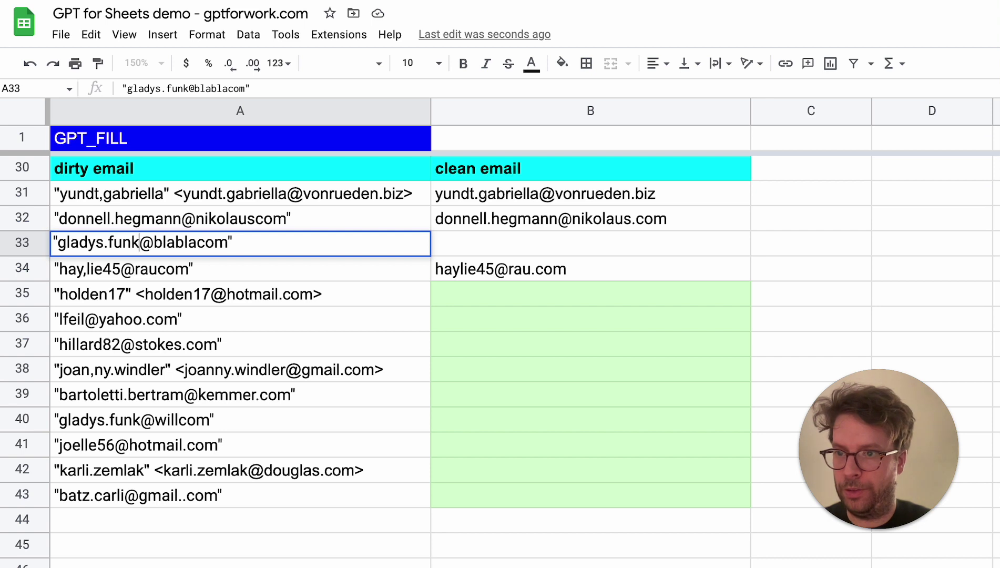
{"action": "key", "text": "BackSpace"}
{"action": "key", "text": "BackSpace"}
{"action": "key", "text": "BackSpace"}
{"action": "key", "text": "BackSpace"}
{"action": "key", "text": "BackSpace"}
{"action": "key", "text": "BackSpace"}
{"action": "key", "text": "BackSpace"}
{"action": "key", "text": "BackSpace"}
{"action": "key", "text": "BackSpace"}
{"action": "key", "text": "BackSpace"}
{"action": "key", "text": "BackSpace"}
{"action": "type", "text": "foo."}
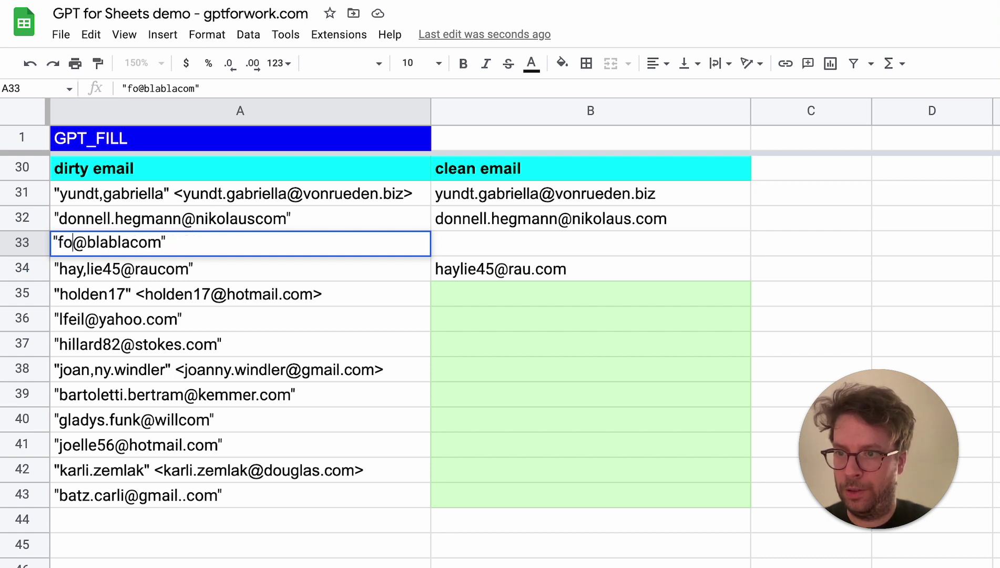
{"action": "type", "text": "bar"}
{"action": "key", "text": "Return"}
{"action": "key", "text": "Up"}
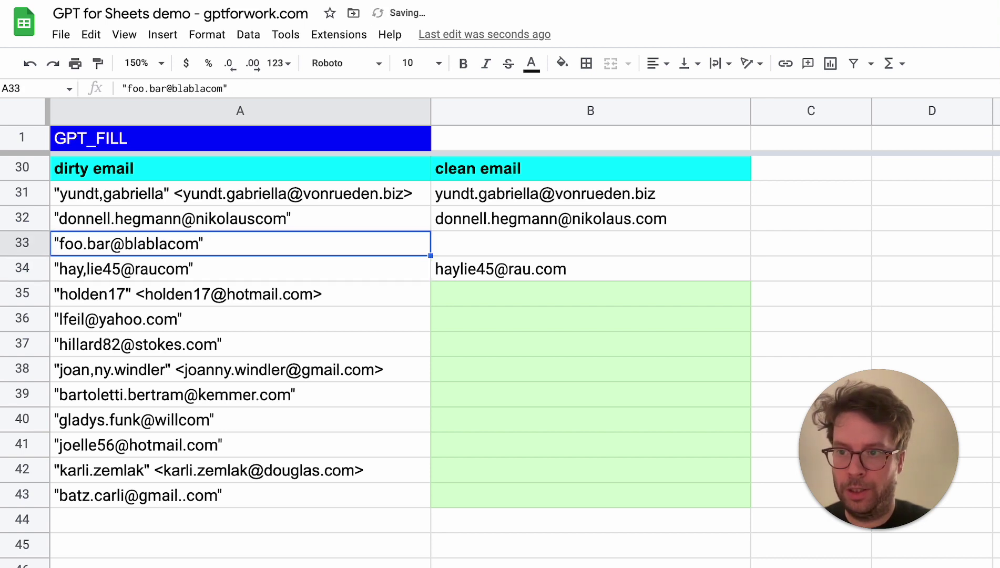
{"action": "key", "text": "Right"}
{"action": "type", "text": "foo.ba"}
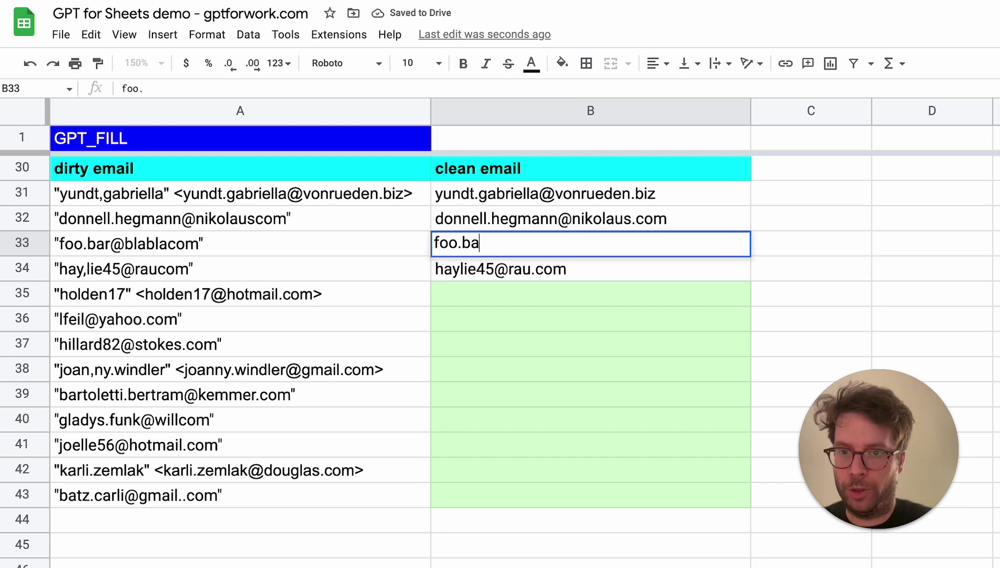
{"action": "type", "text": "r@blabla.com"}
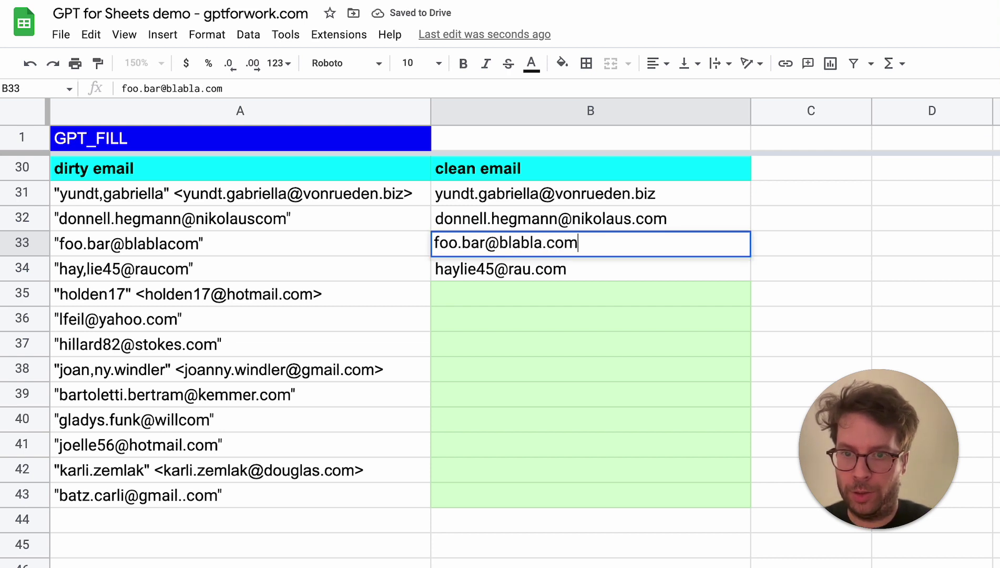
{"action": "key", "text": "Return"}
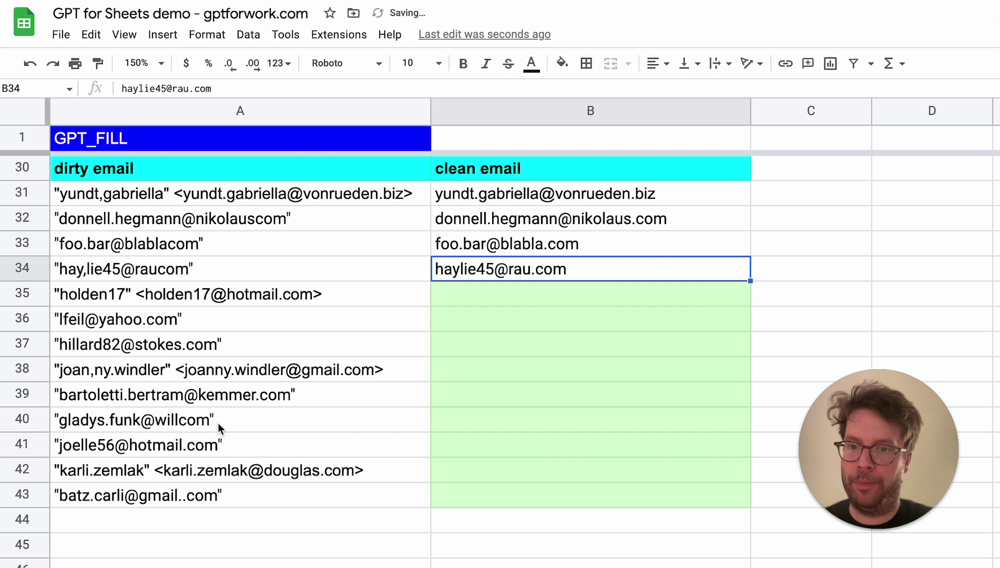
{"action": "left_click", "coordinate": [527, 288]}
{"action": "type", "text": "=GPT_FI"}
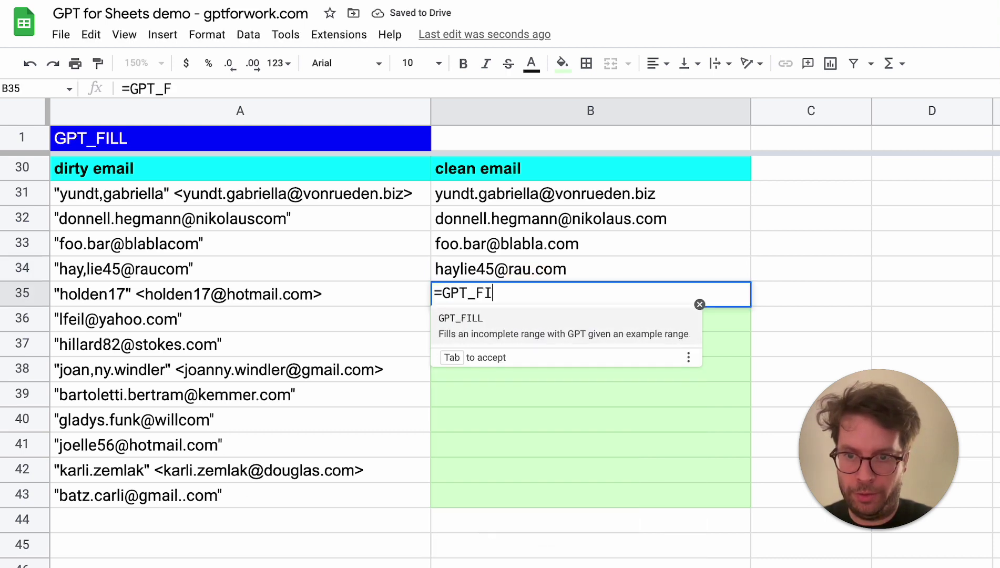
{"action": "key", "text": "Tab"}
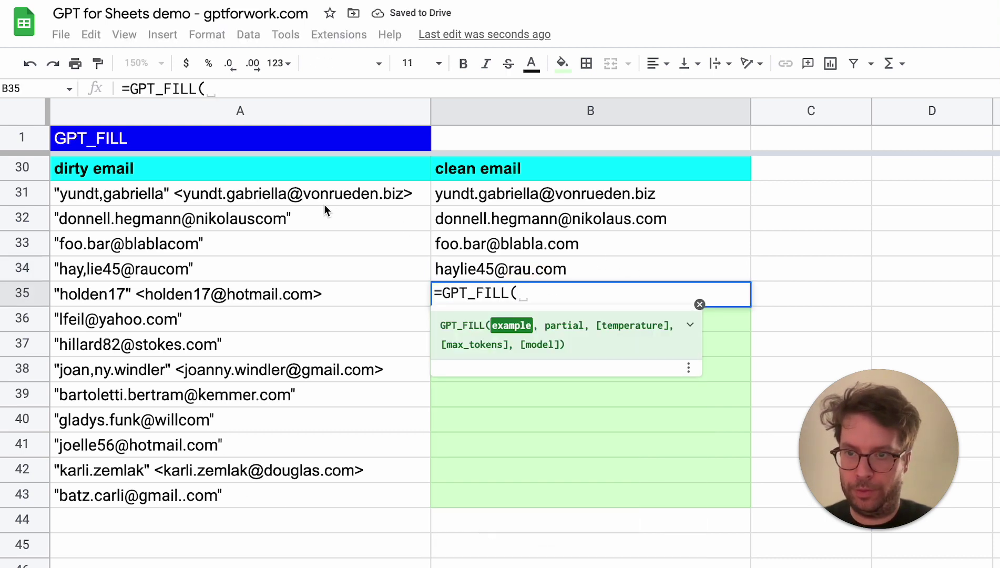
{"action": "left_click_drag", "start_coordinate": [317, 190], "coordinate": [621, 259]}
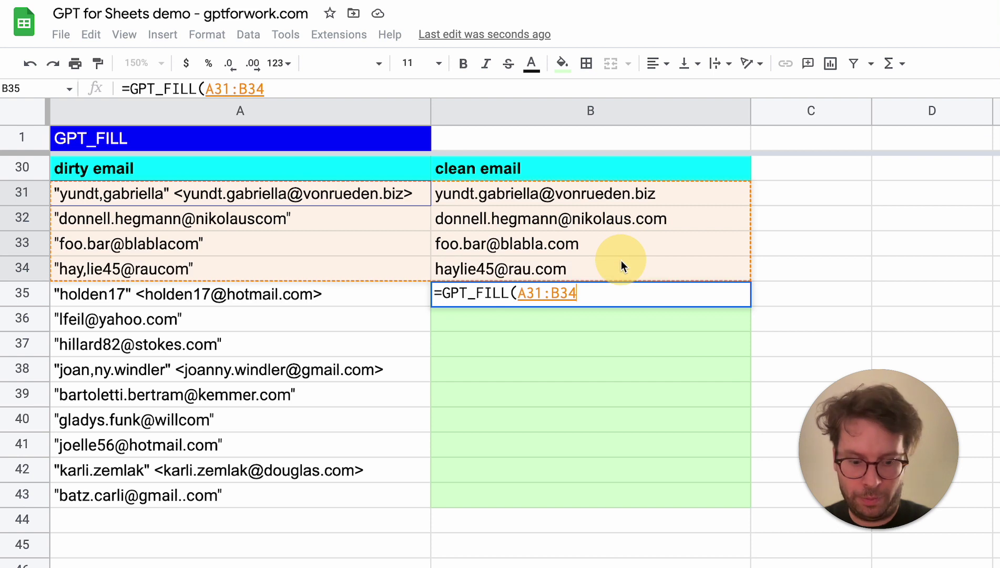
{"action": "type", "text": ","}
{"action": "left_click", "coordinate": [267, 300]}
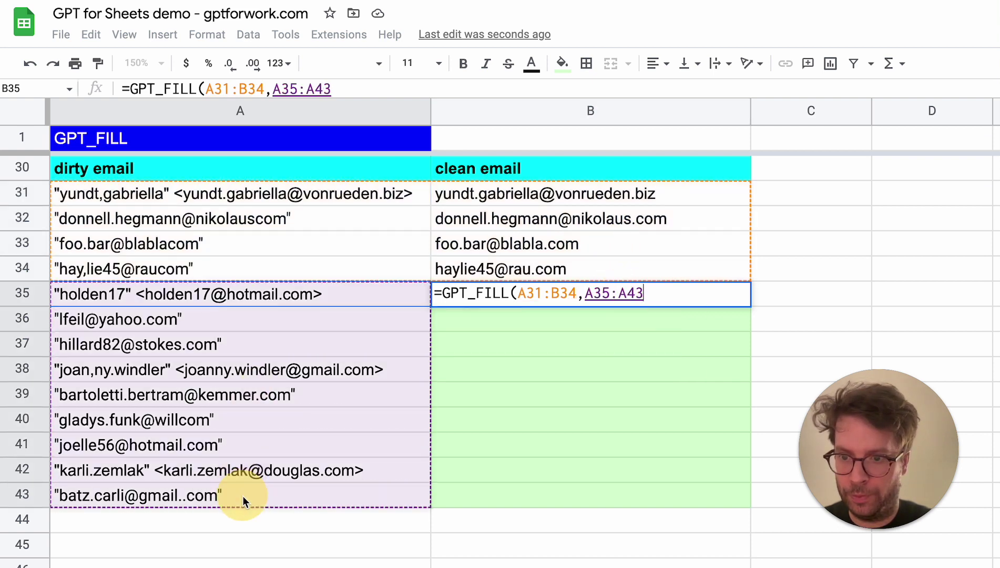
{"action": "type", "text": ")"}
{"action": "key", "text": "Return"}
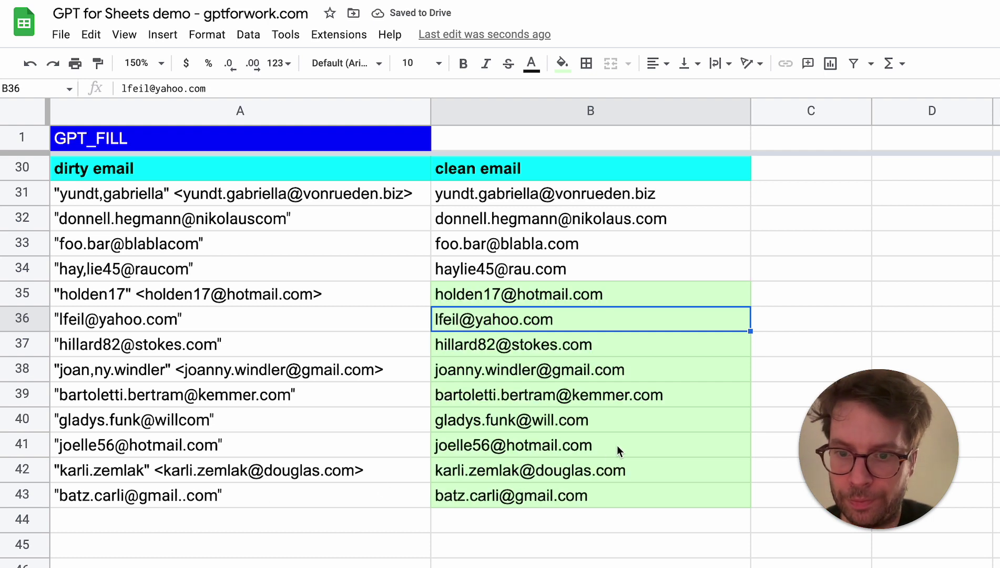
{"action": "left_click", "coordinate": [626, 426]}
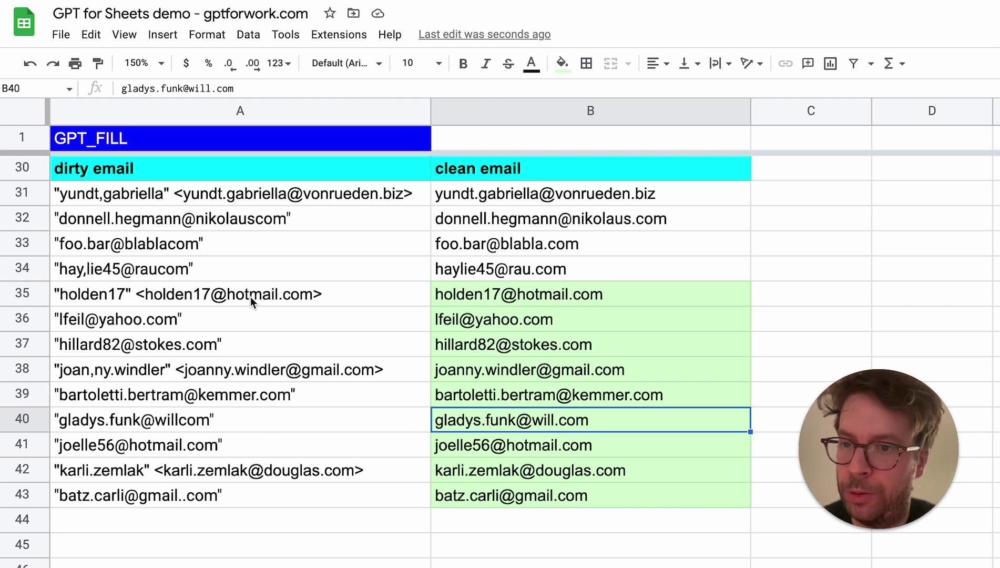
{"action": "left_click", "coordinate": [583, 272]}
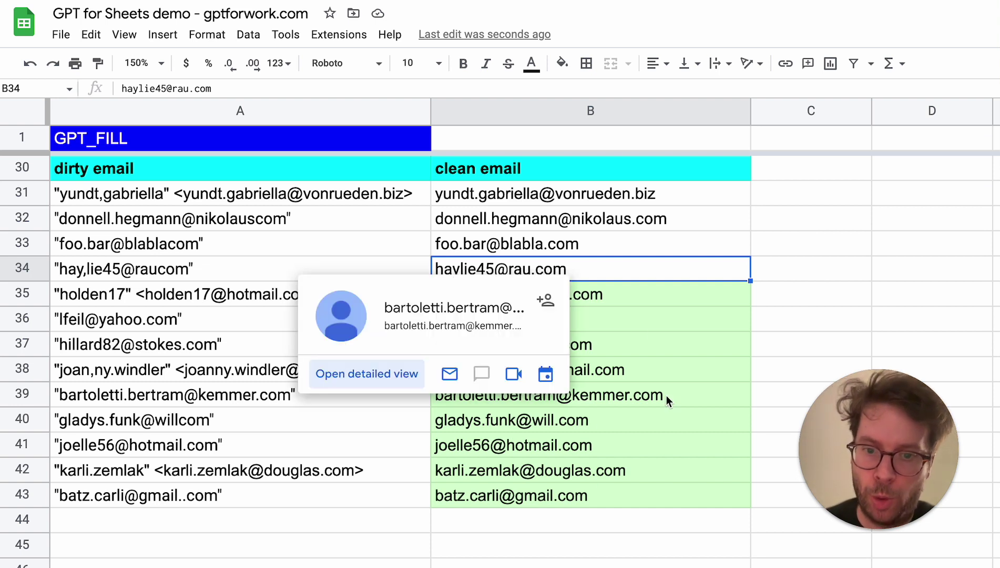
{"action": "mouse_move", "coordinate": [695, 339]}
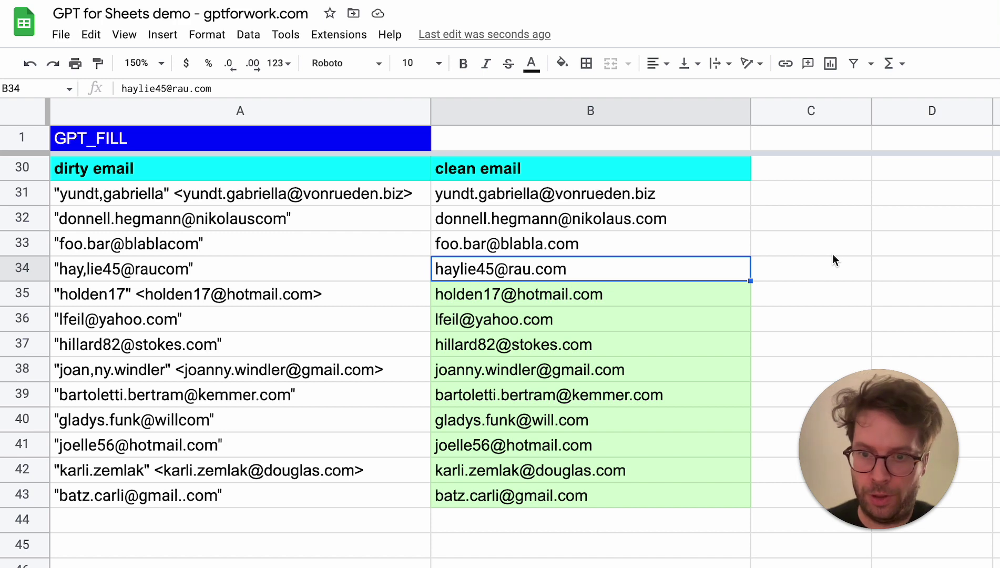
{"action": "scroll", "coordinate": [791, 245], "scroll_direction": "up", "scroll_amount": 10}
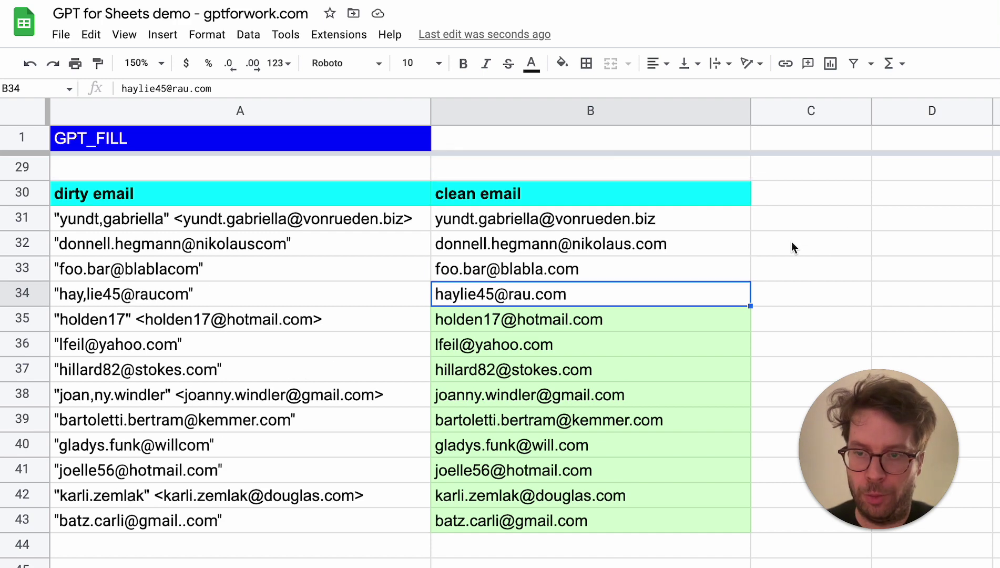
{"action": "scroll", "coordinate": [791, 242], "scroll_direction": "up", "scroll_amount": 1}
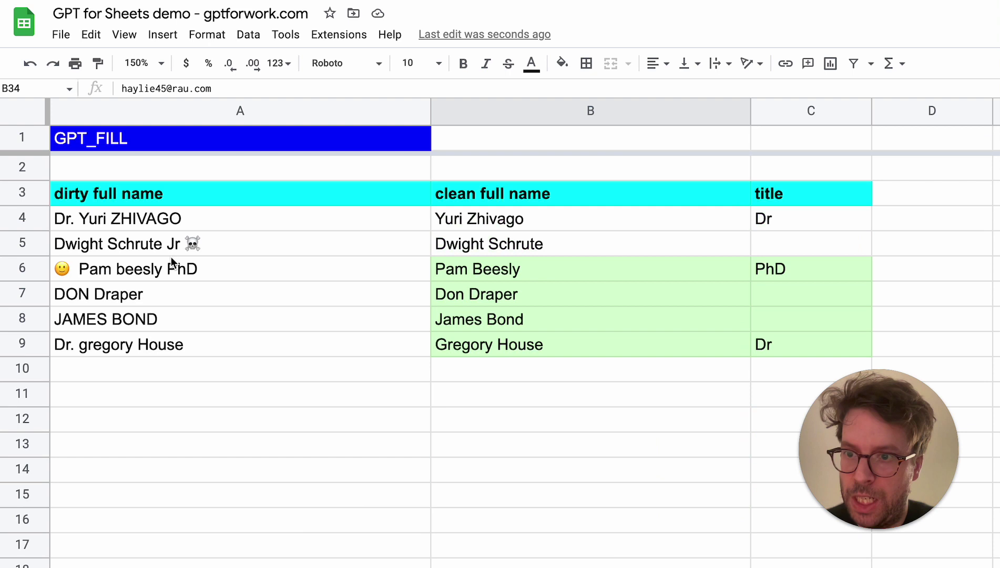
{"action": "left_click", "coordinate": [289, 237]}
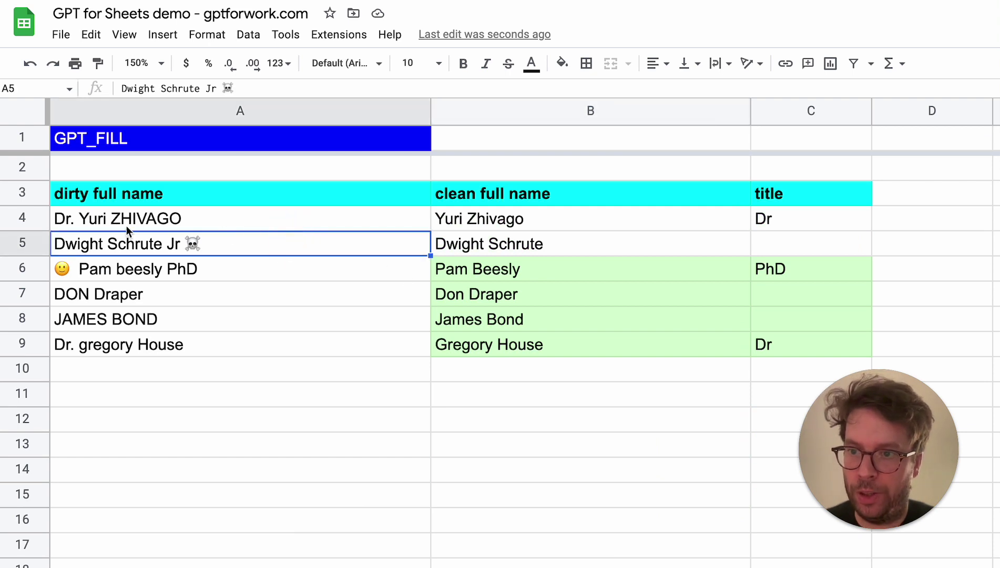
{"action": "left_click", "coordinate": [92, 223]}
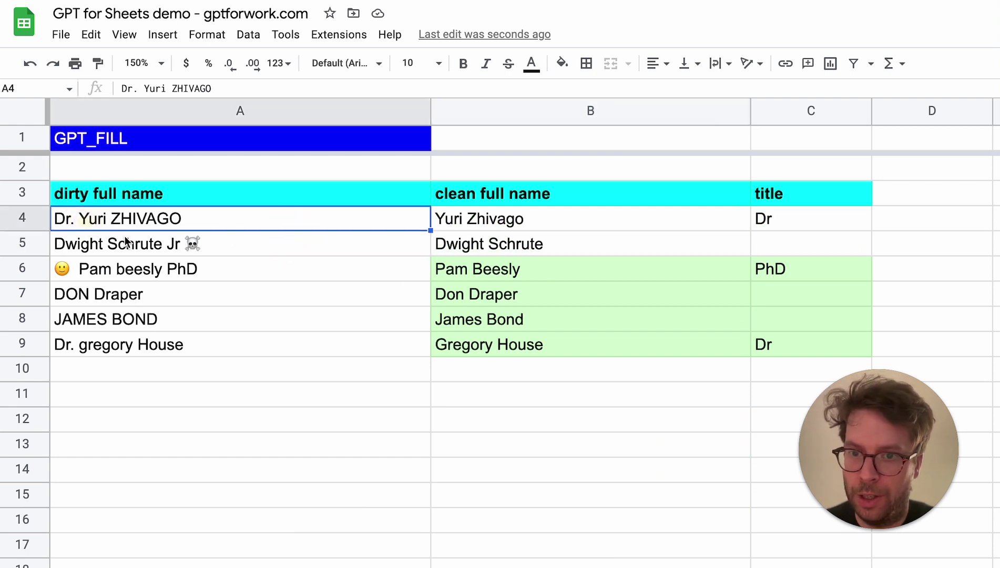
{"action": "left_click", "coordinate": [171, 251]}
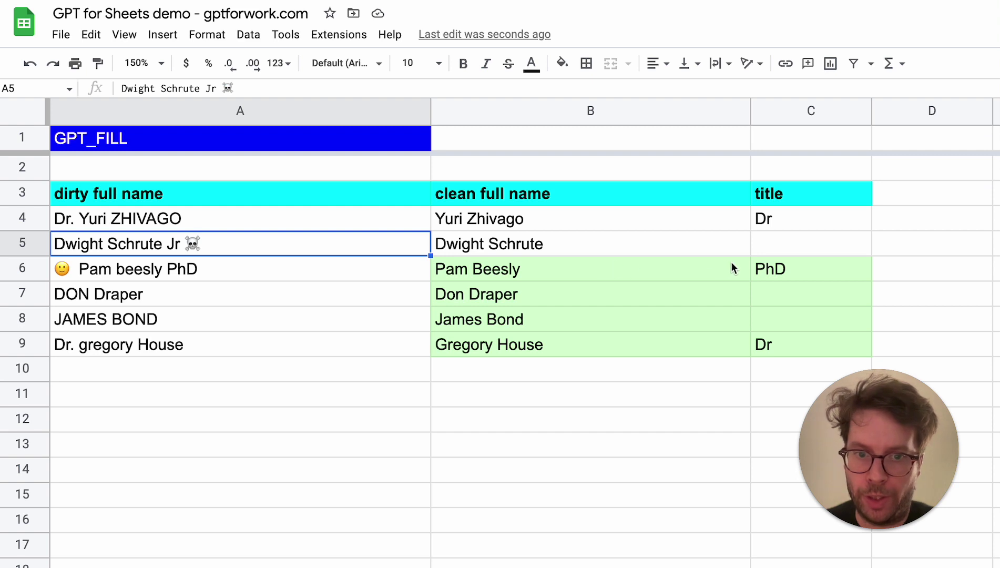
{"action": "left_click", "coordinate": [659, 268]}
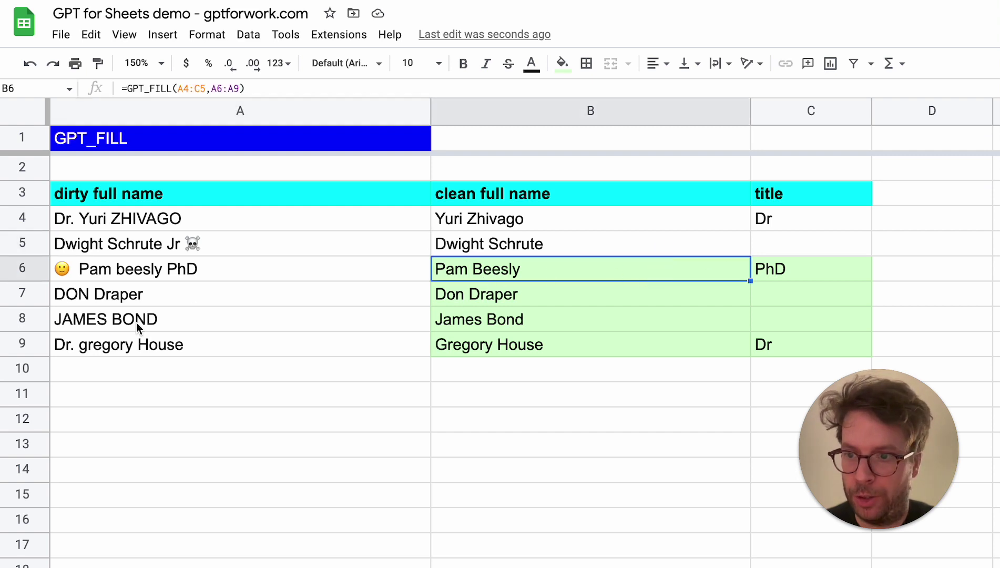
{"action": "left_click", "coordinate": [798, 272]}
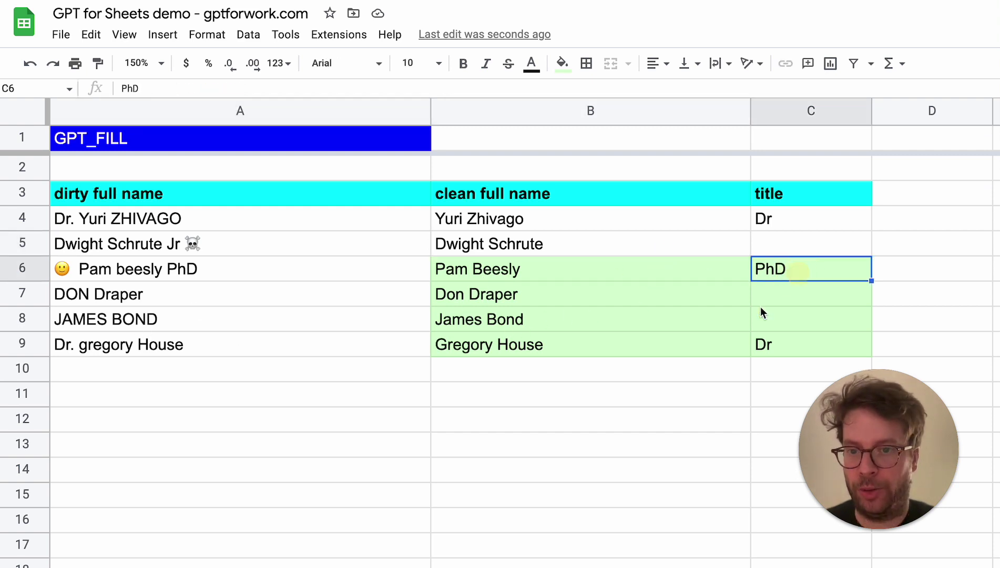
{"action": "scroll", "coordinate": [525, 413], "scroll_direction": "down", "scroll_amount": 5}
{"action": "scroll", "coordinate": [525, 413], "scroll_direction": "right", "scroll_amount": 2}
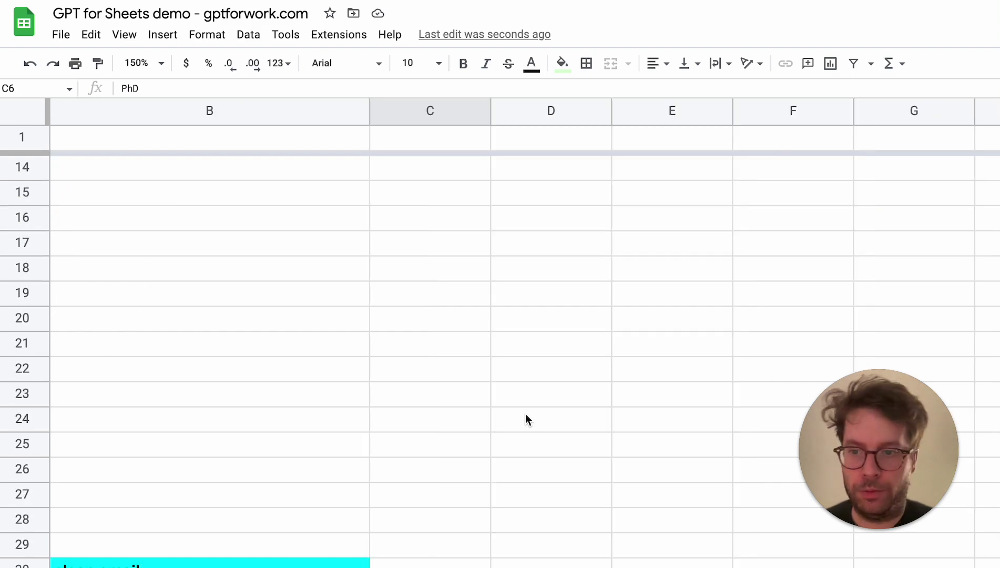
{"action": "scroll", "coordinate": [526, 419], "scroll_direction": "left", "scroll_amount": 2}
{"action": "scroll", "coordinate": [527, 419], "scroll_direction": "down", "scroll_amount": 5}
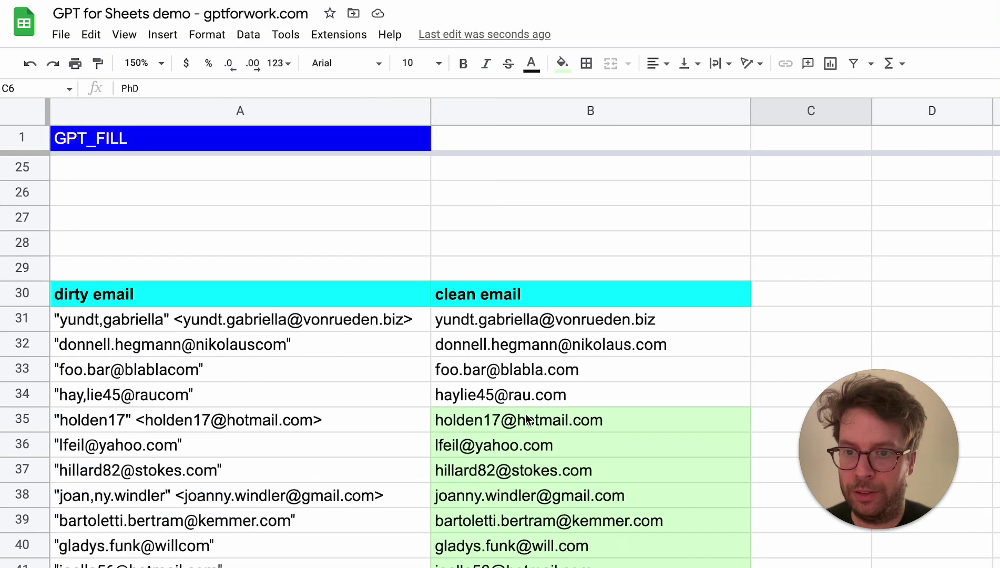
{"action": "scroll", "coordinate": [526, 419], "scroll_direction": "down", "scroll_amount": 3}
{"action": "scroll", "coordinate": [527, 419], "scroll_direction": "up", "scroll_amount": 1}
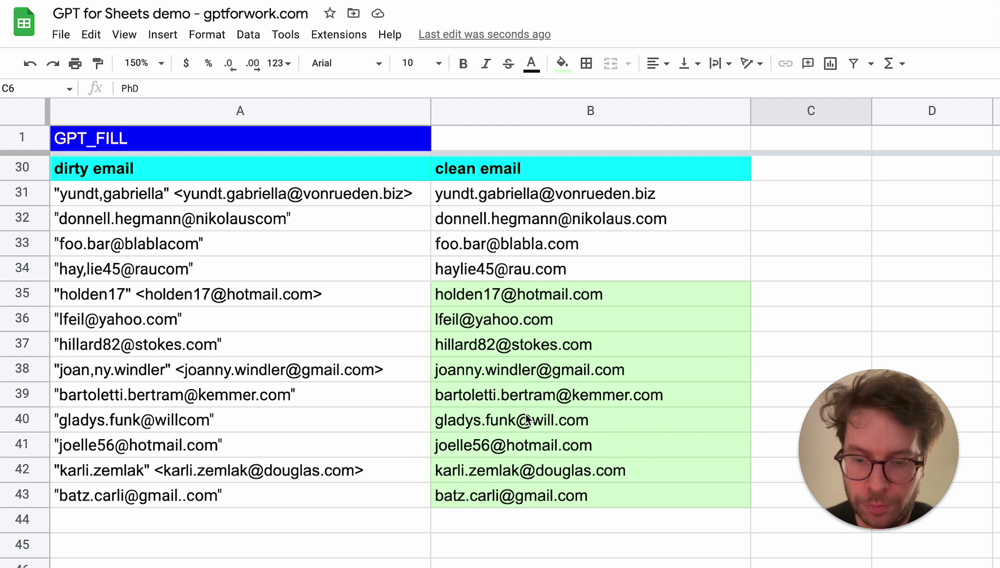
{"action": "mouse_move", "coordinate": [533, 419]}
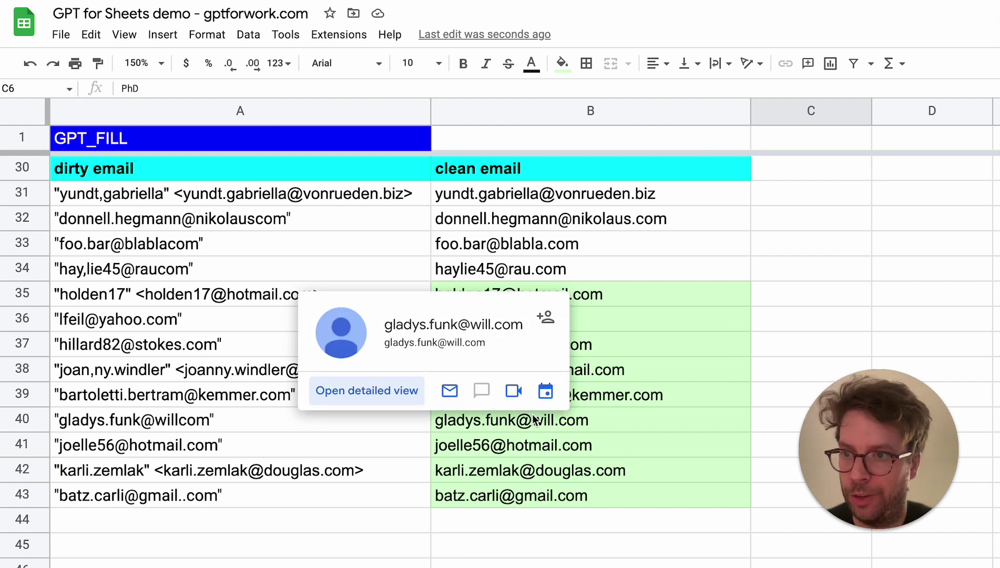
{"action": "mouse_move", "coordinate": [699, 454]}
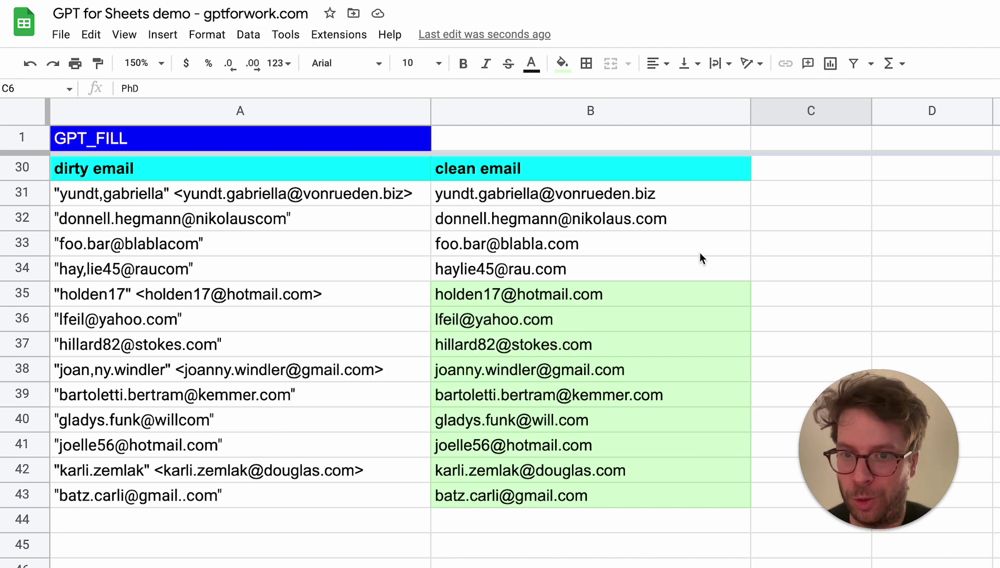
Step: Scroll to the address table and review the messy addresses in A66:A70, including the incomplete one in A67
{"action": "scroll", "coordinate": [786, 290], "scroll_direction": "down", "scroll_amount": 2}
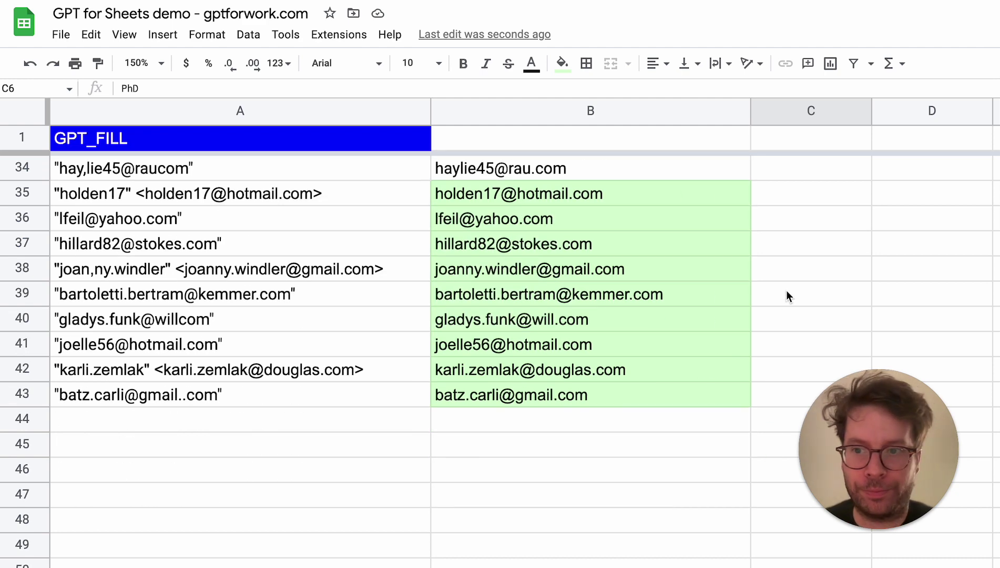
{"action": "scroll", "coordinate": [786, 291], "scroll_direction": "down", "scroll_amount": 8}
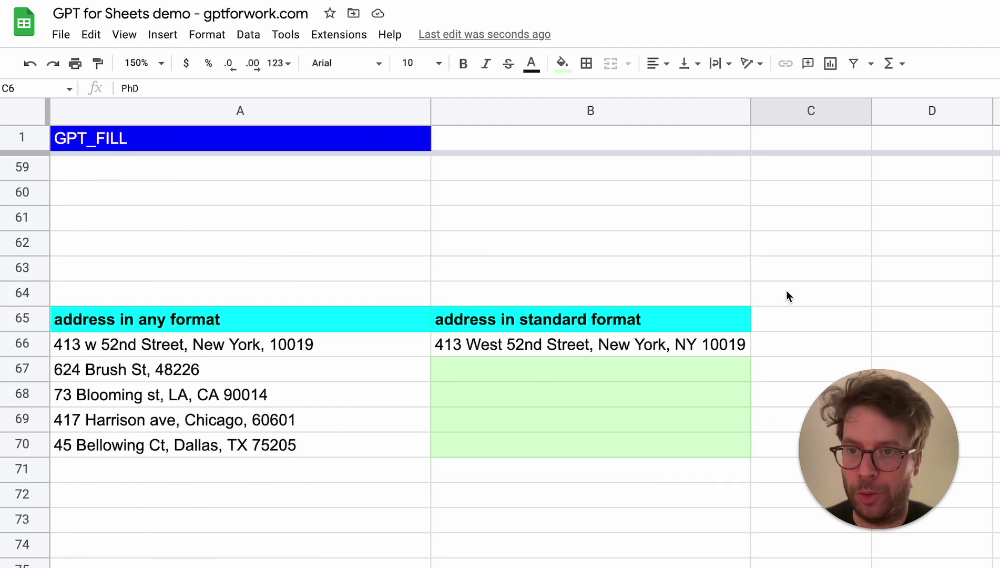
{"action": "scroll", "coordinate": [786, 296], "scroll_direction": "down", "scroll_amount": 2}
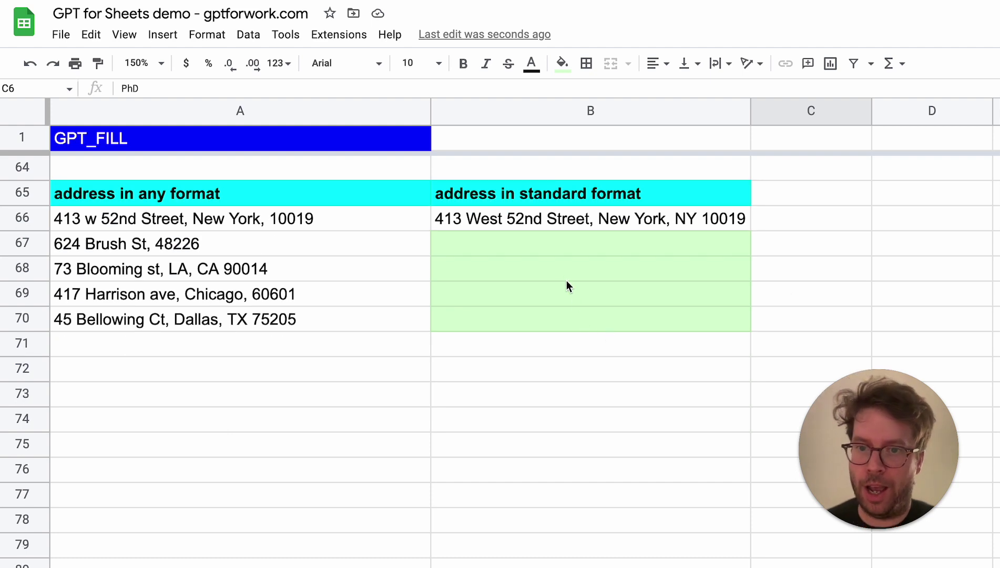
{"action": "left_click", "coordinate": [575, 253]}
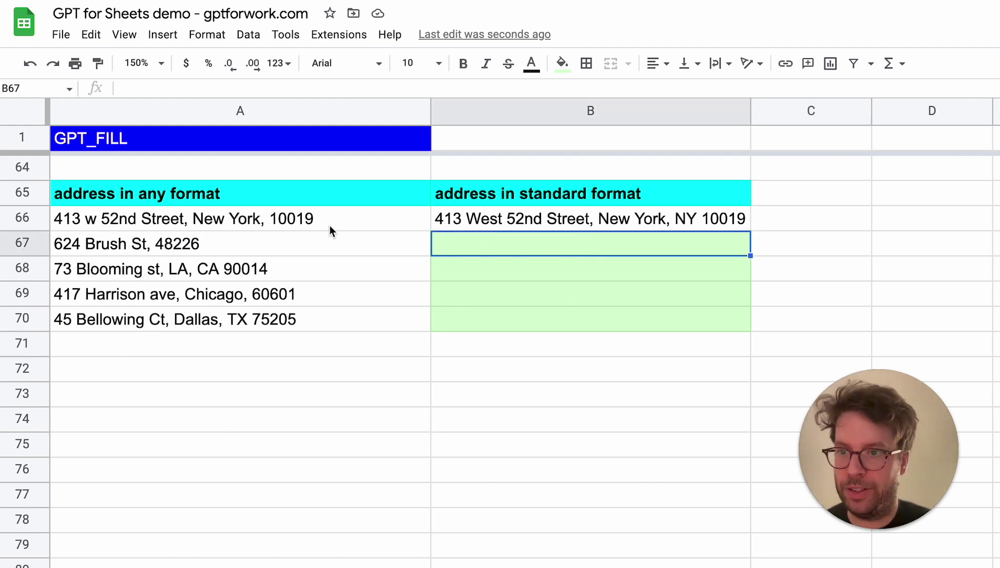
{"action": "left_click_drag", "start_coordinate": [318, 220], "coordinate": [321, 327]}
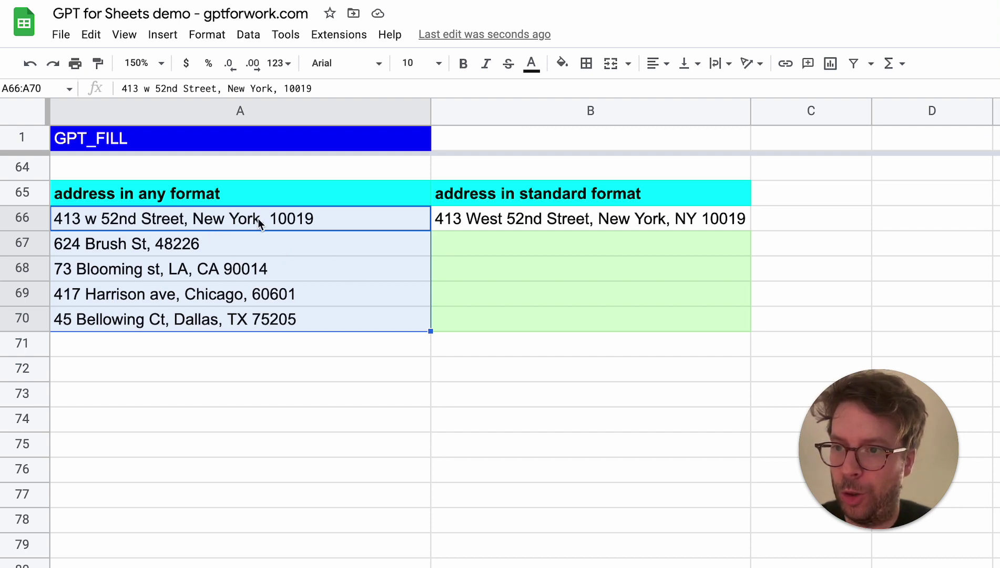
{"action": "left_click", "coordinate": [176, 246]}
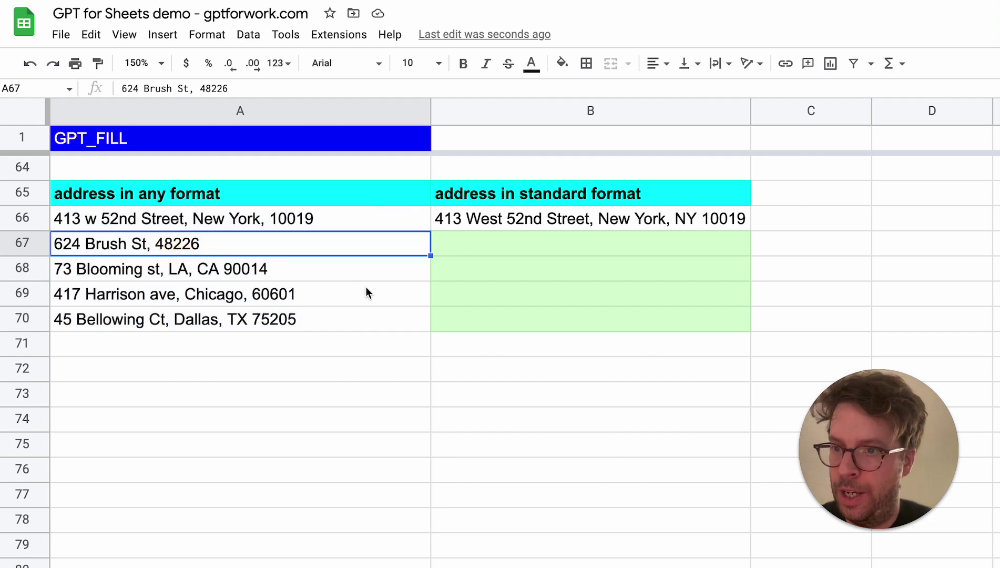
Step: Enter =GPT_FILL(A66:B66,A67:A70) in B67 to standardise the remaining addresses
{"action": "left_click", "coordinate": [528, 243]}
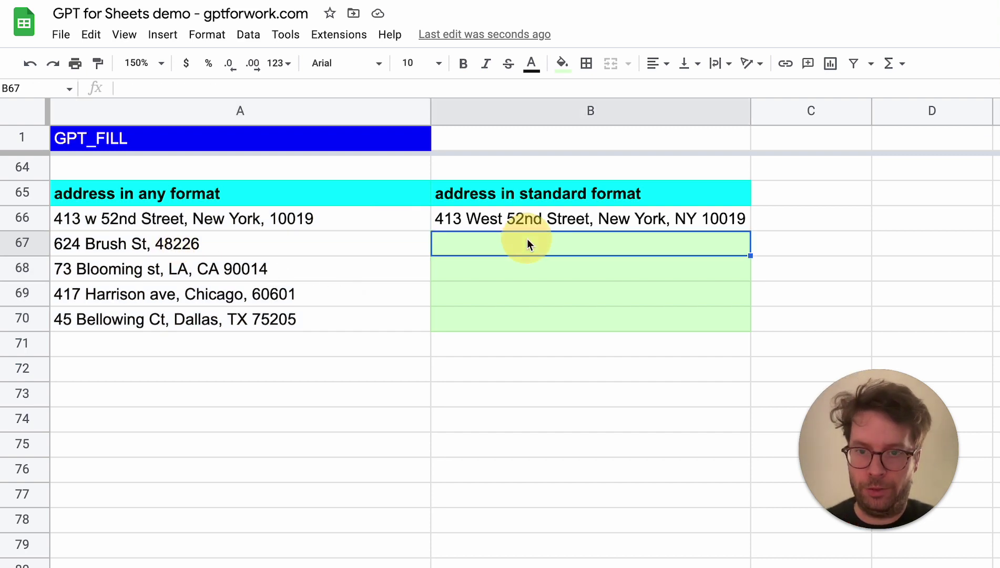
{"action": "type", "text": "="}
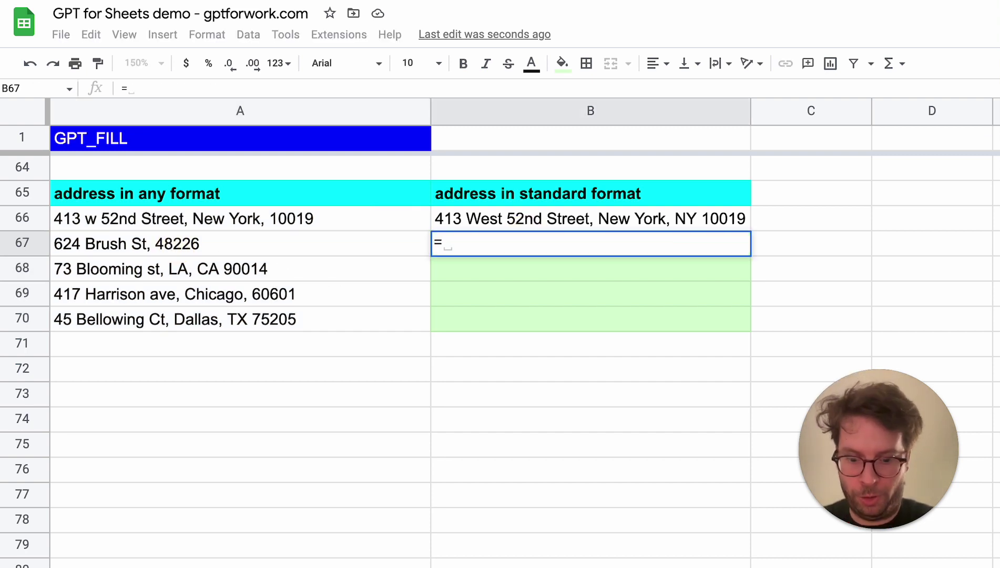
{"action": "type", "text": "gpt_fil"}
{"action": "key", "text": "Tab"}
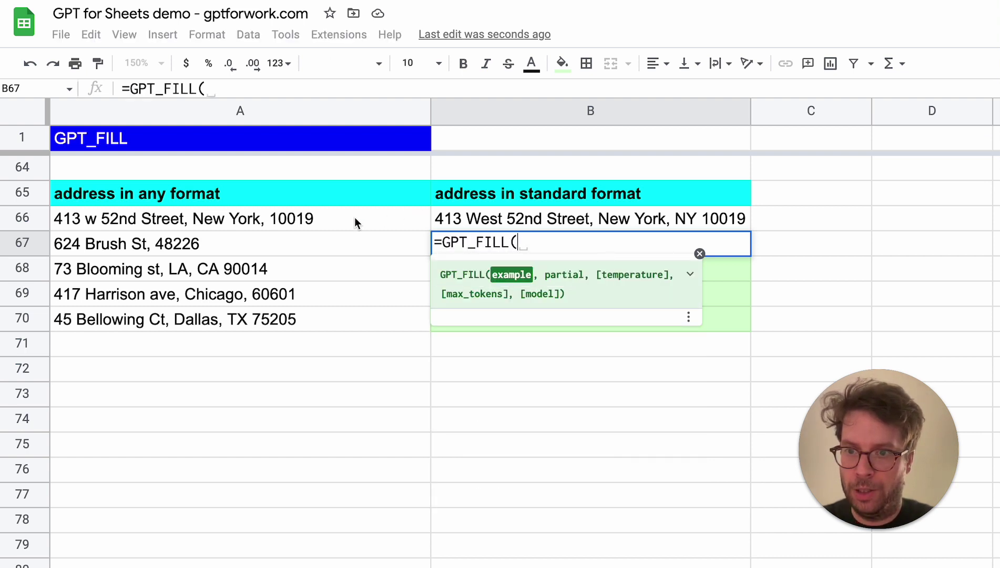
{"action": "left_click_drag", "start_coordinate": [355, 217], "coordinate": [510, 224]}
{"action": "type", "text": ","}
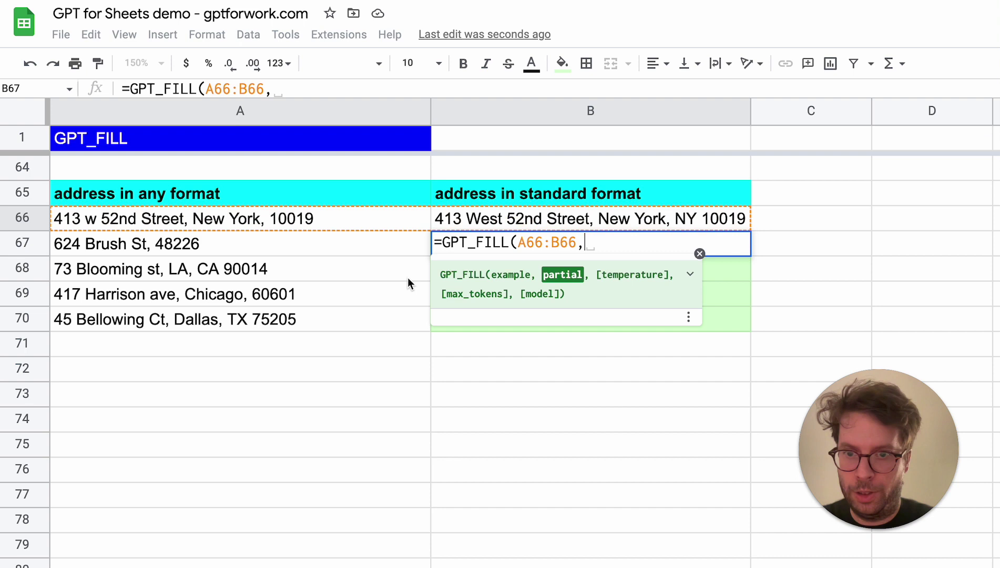
{"action": "left_click_drag", "start_coordinate": [330, 326], "coordinate": [338, 236]}
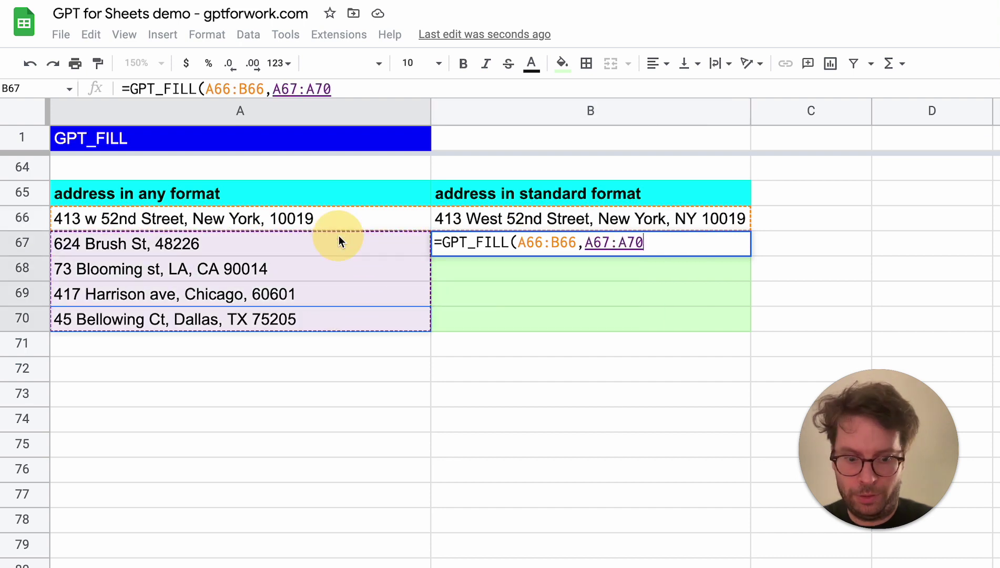
{"action": "type", "text": ")"}
{"action": "key", "text": "Return"}
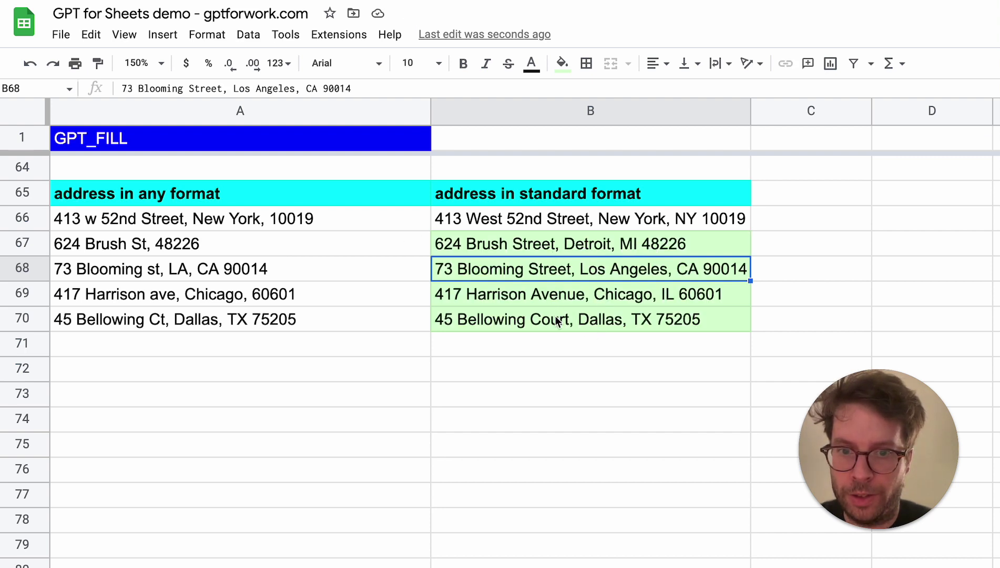
Step: Scroll to the date table and review the messy input dates in column A
{"action": "scroll", "coordinate": [543, 431], "scroll_direction": "down", "scroll_amount": 12}
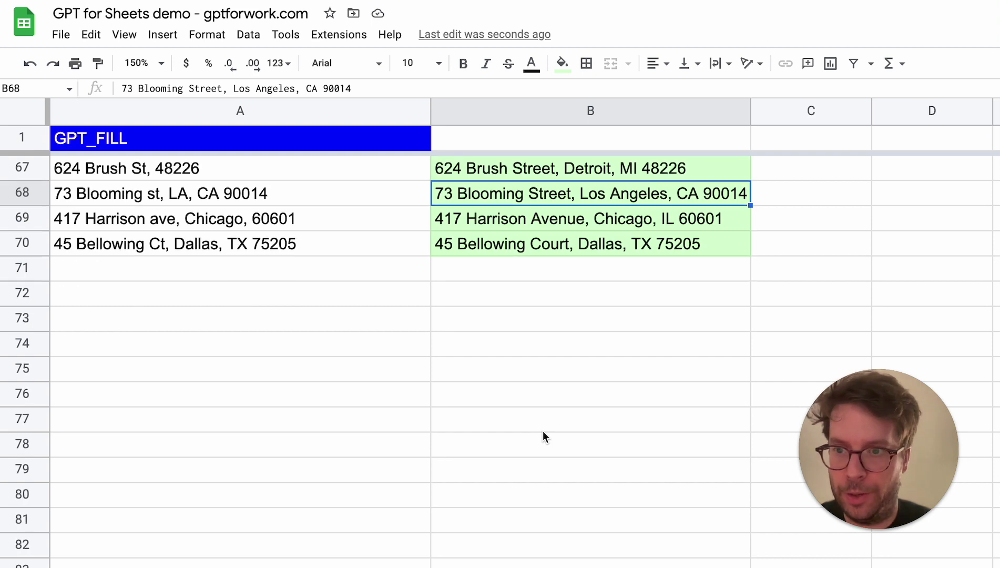
{"action": "scroll", "coordinate": [543, 430], "scroll_direction": "down", "scroll_amount": 2}
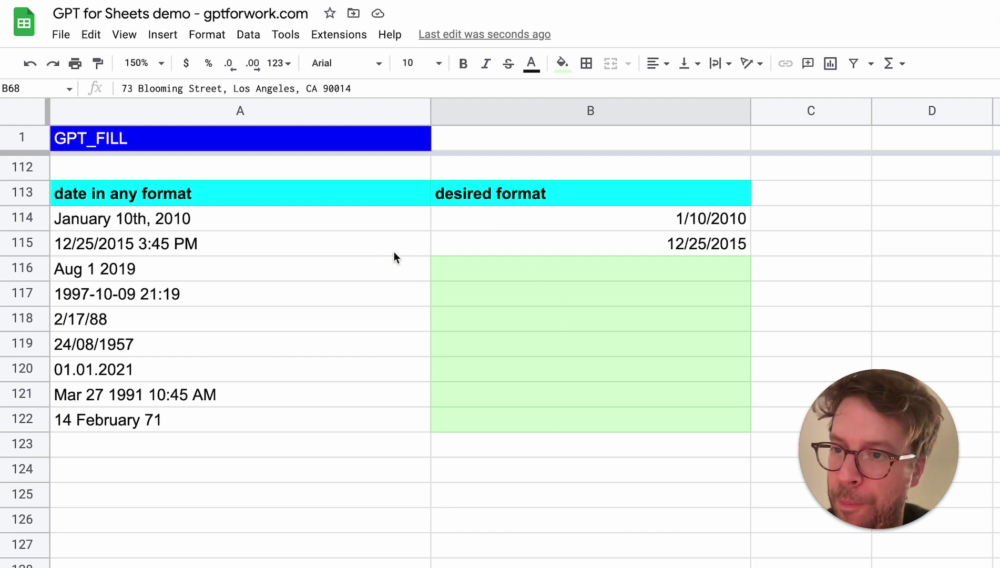
{"action": "left_click", "coordinate": [496, 270]}
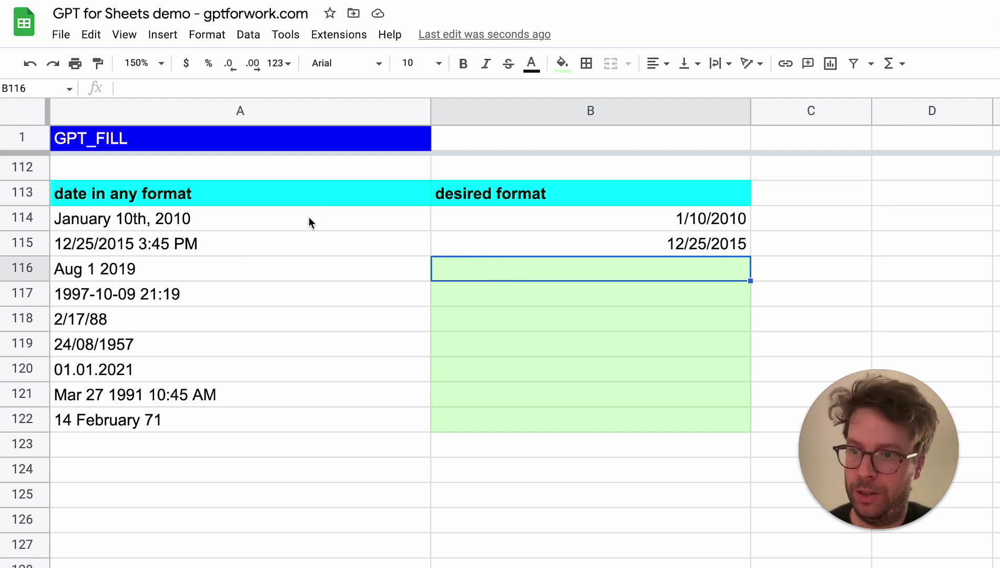
{"action": "left_click_drag", "start_coordinate": [309, 216], "coordinate": [290, 419]}
Step: Enter =GPT_FILL(A114:B115,A116:A122) in B116 to convert the remaining dates
{"action": "left_click", "coordinate": [631, 267]}
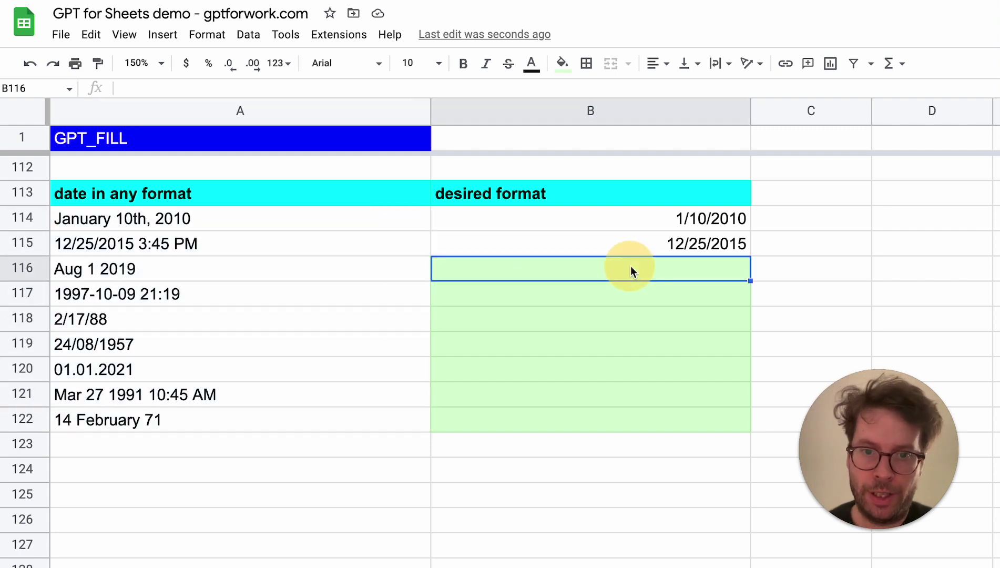
{"action": "type", "text": "="}
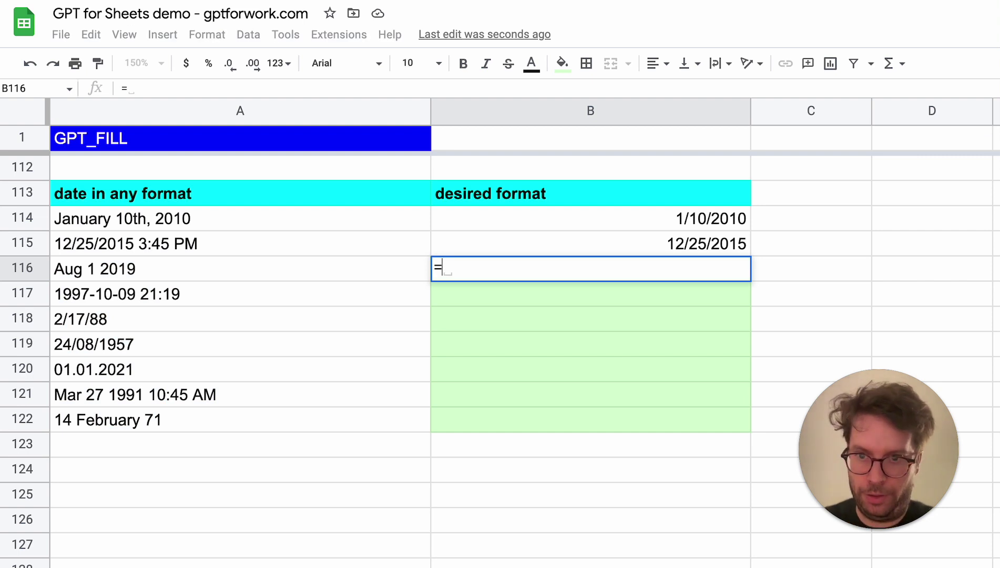
{"action": "type", "text": "gpt_fill"}
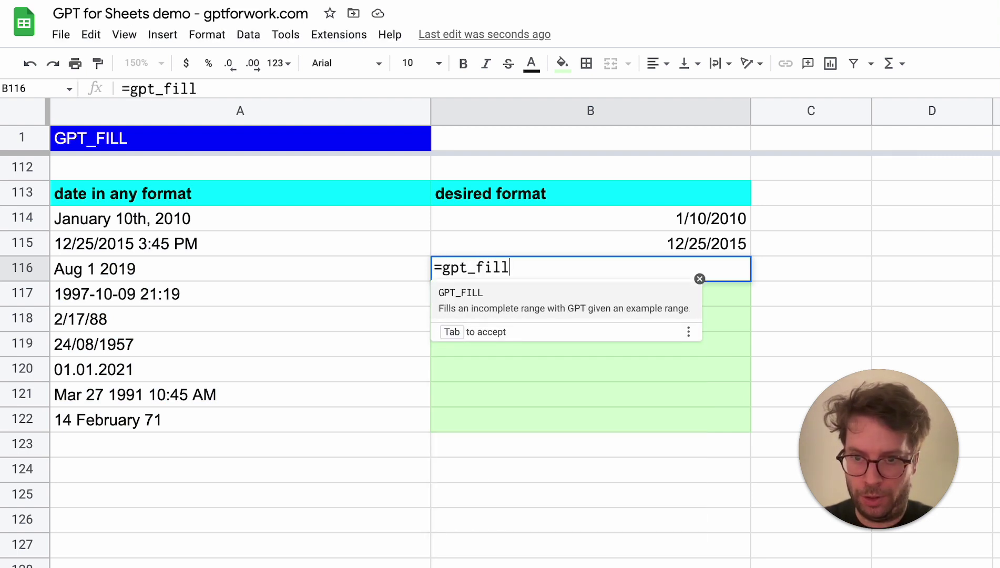
{"action": "key", "text": "Tab"}
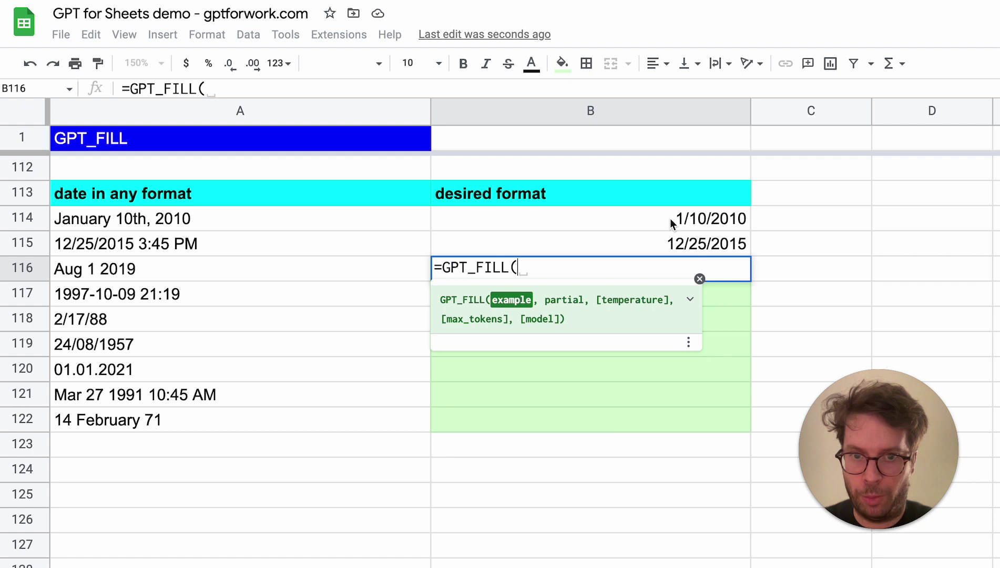
{"action": "left_click_drag", "start_coordinate": [693, 246], "coordinate": [407, 227]}
{"action": "type", "text": ","}
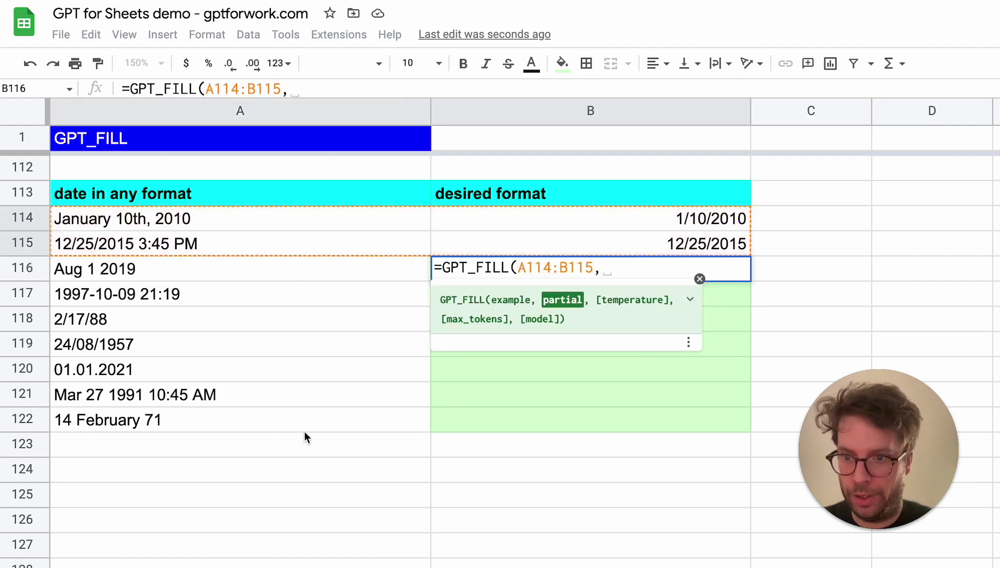
{"action": "left_click_drag", "start_coordinate": [313, 426], "coordinate": [330, 274]}
{"action": "type", "text": ")"}
{"action": "key", "text": "Return"}
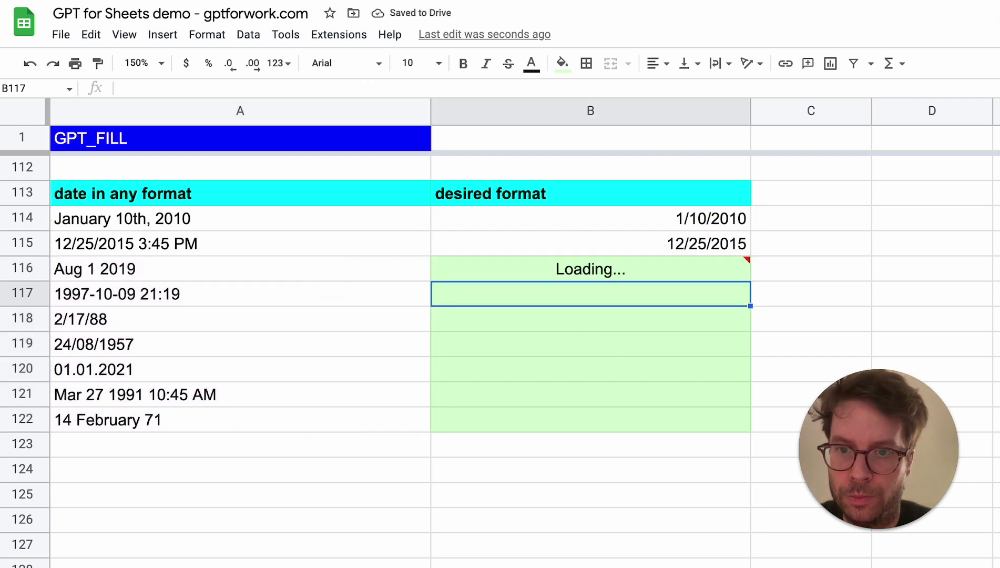
Step: Compare the converted dates in B116:B122 with the originals in A116:A122
{"action": "left_click", "coordinate": [501, 415]}
{"action": "left_click_drag", "start_coordinate": [225, 270], "coordinate": [216, 416]}
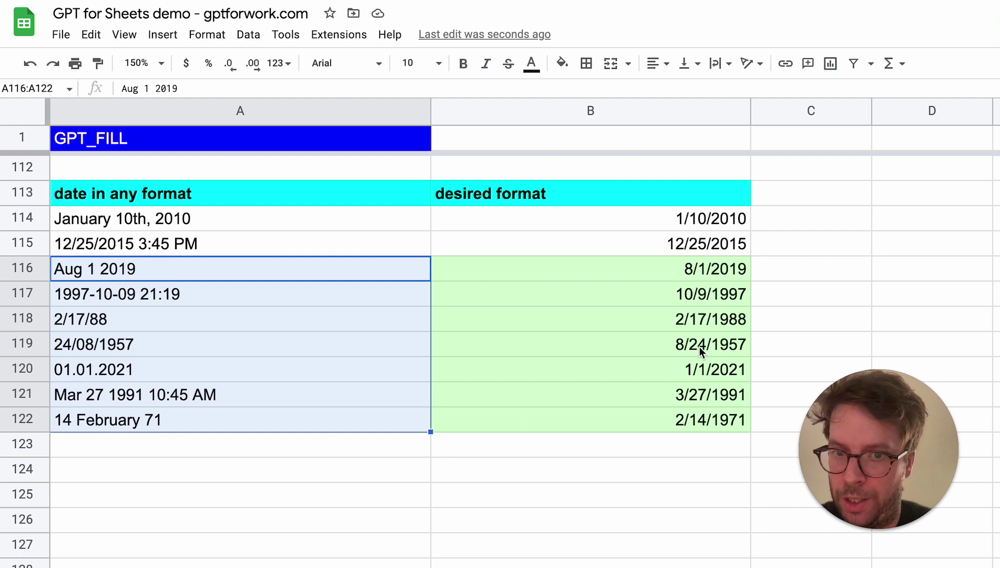
{"action": "left_click_drag", "start_coordinate": [617, 265], "coordinate": [580, 420]}
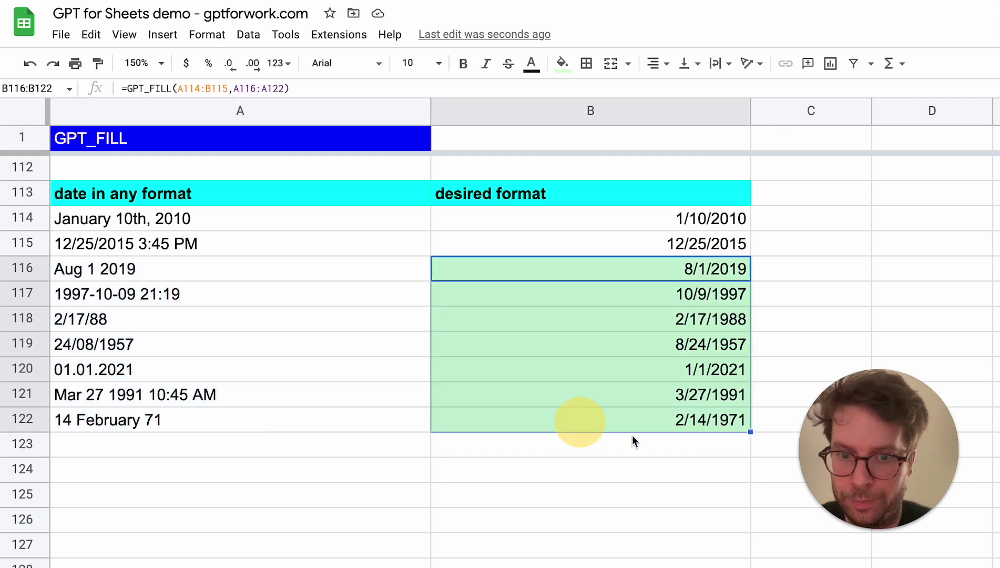
{"action": "left_click", "coordinate": [613, 477]}
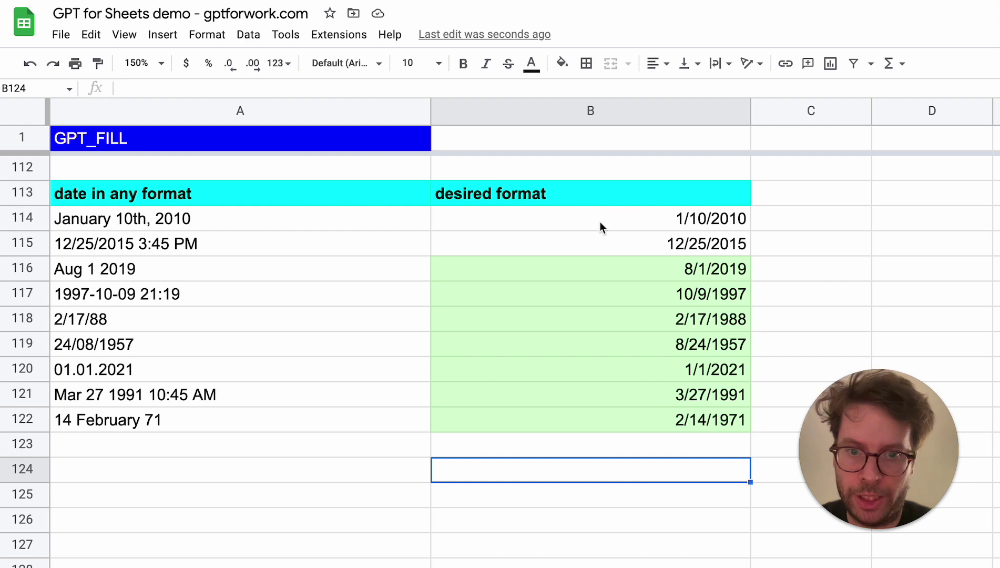
Step: Apply the 2008-09-26 number format to B114:B122 so dates read like 2010-01-10
{"action": "left_click_drag", "start_coordinate": [599, 221], "coordinate": [599, 417]}
{"action": "left_click", "coordinate": [207, 35]}
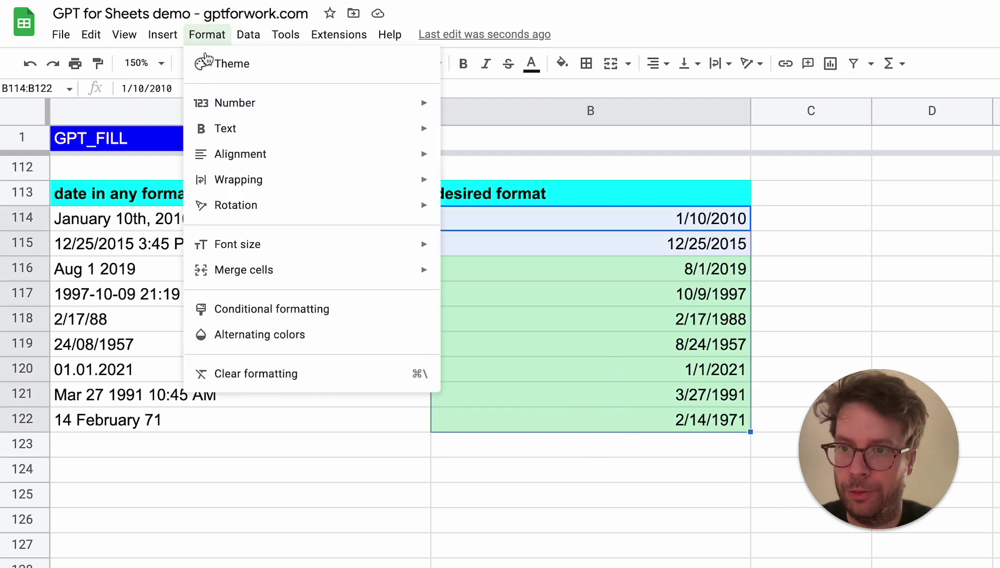
{"action": "mouse_move", "coordinate": [268, 108]}
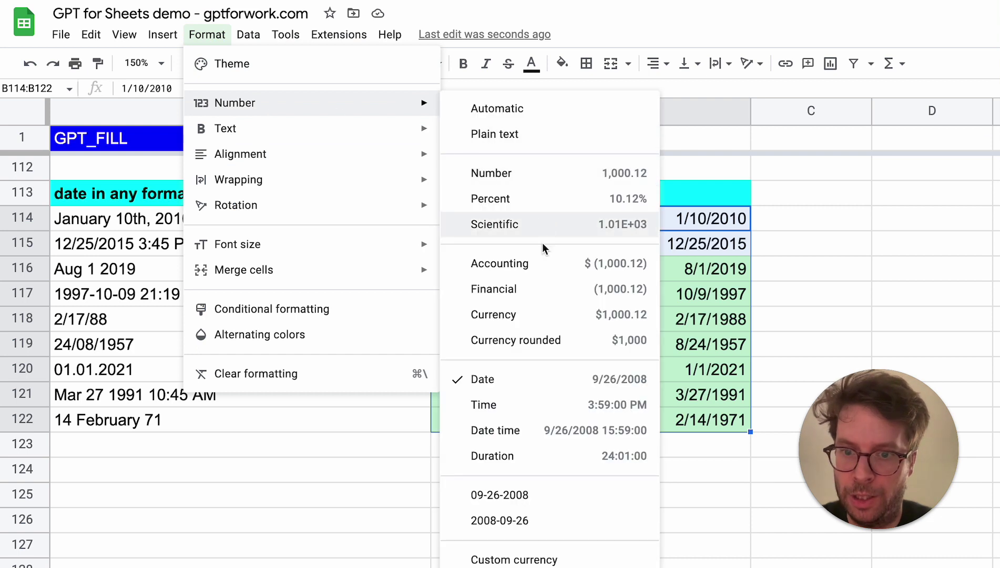
{"action": "left_click", "coordinate": [540, 523]}
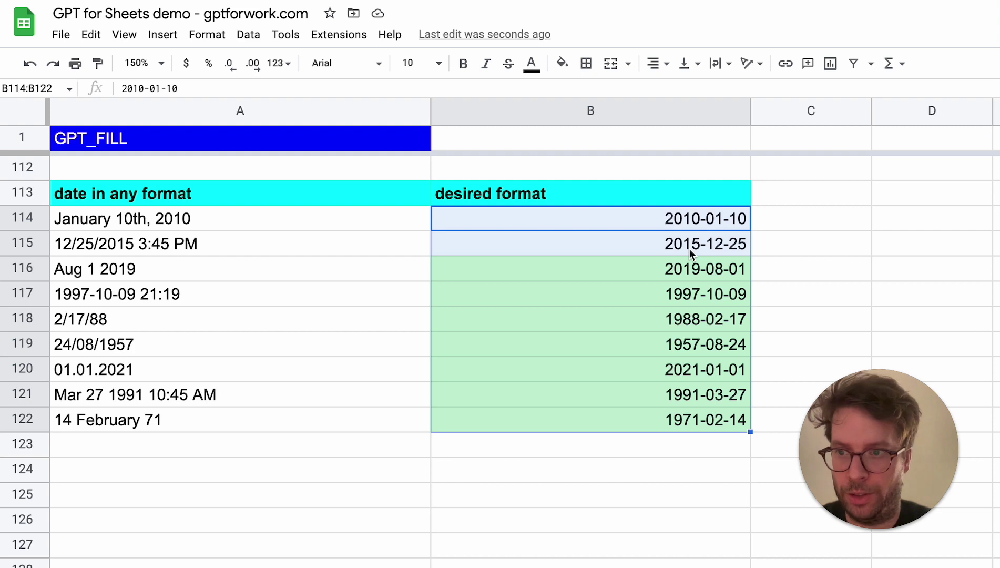
Step: Enter =GPT_FILL(A169:C170,A171:A177) in B171 to parse amounts and currency codes for rows 171–177
{"action": "scroll", "coordinate": [538, 325], "scroll_direction": "down", "scroll_amount": 12}
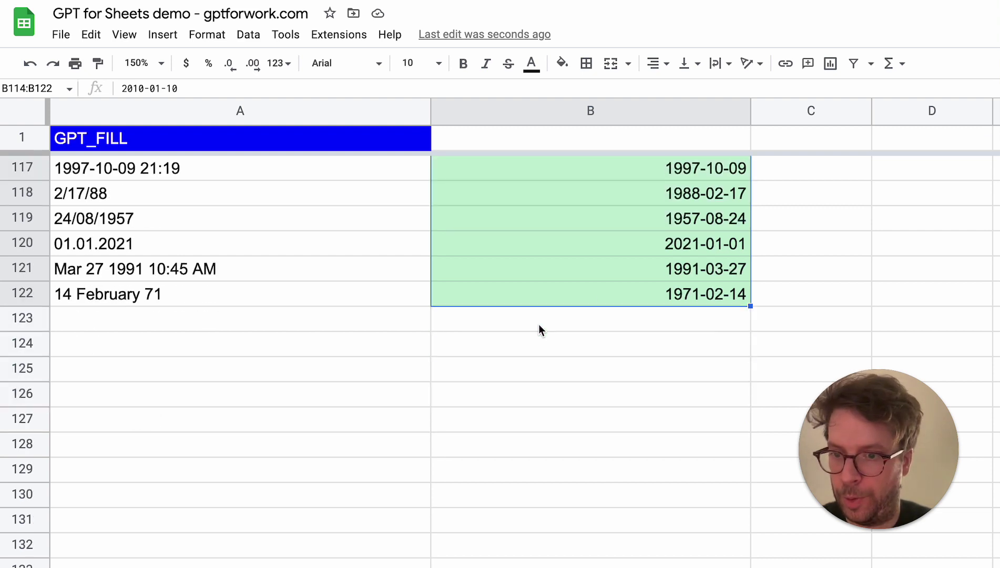
{"action": "scroll", "coordinate": [539, 329], "scroll_direction": "down", "scroll_amount": 5}
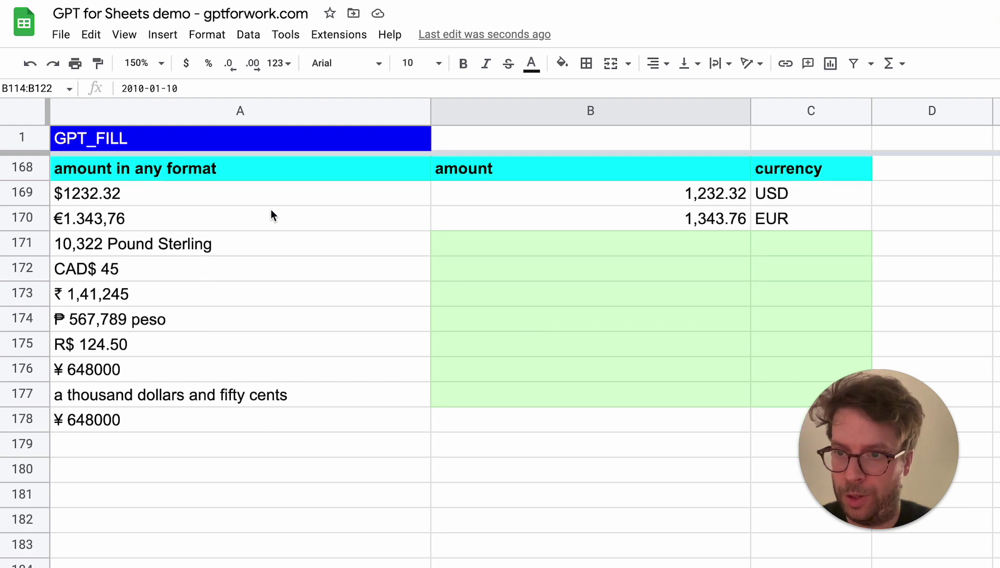
{"action": "left_click_drag", "start_coordinate": [249, 194], "coordinate": [223, 420]}
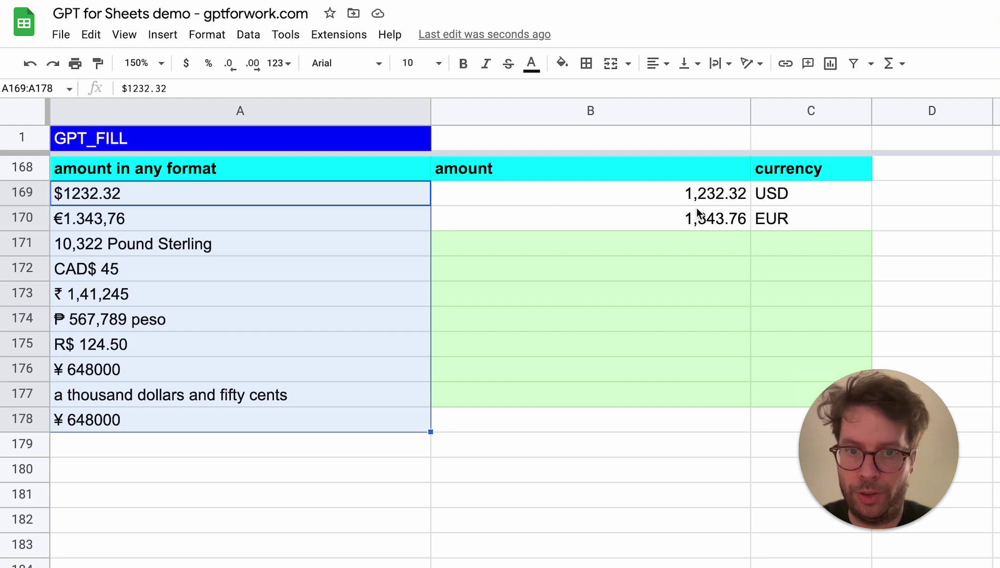
{"action": "left_click", "coordinate": [611, 242]}
{"action": "type", "text": "="}
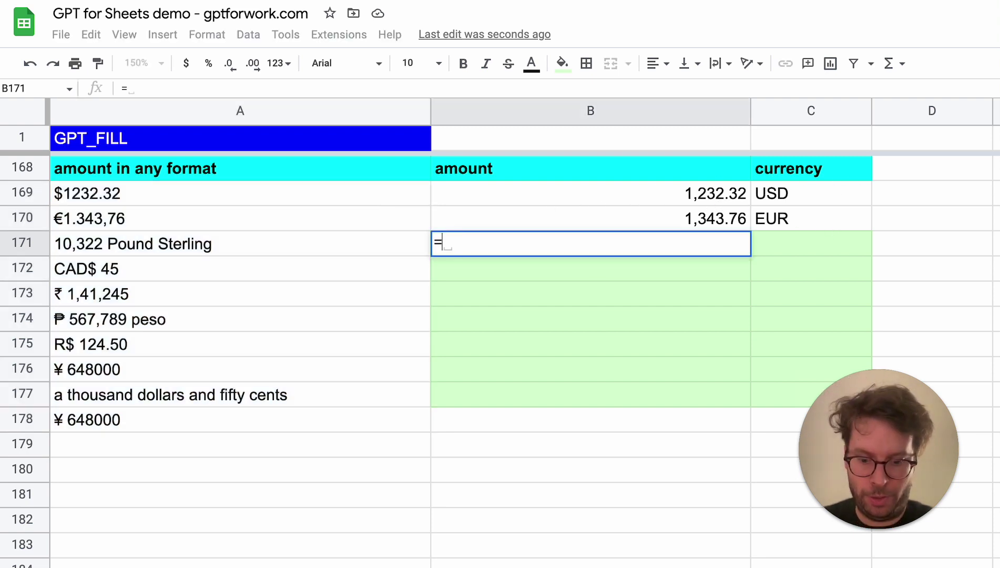
{"action": "type", "text": "GPT_FILL("}
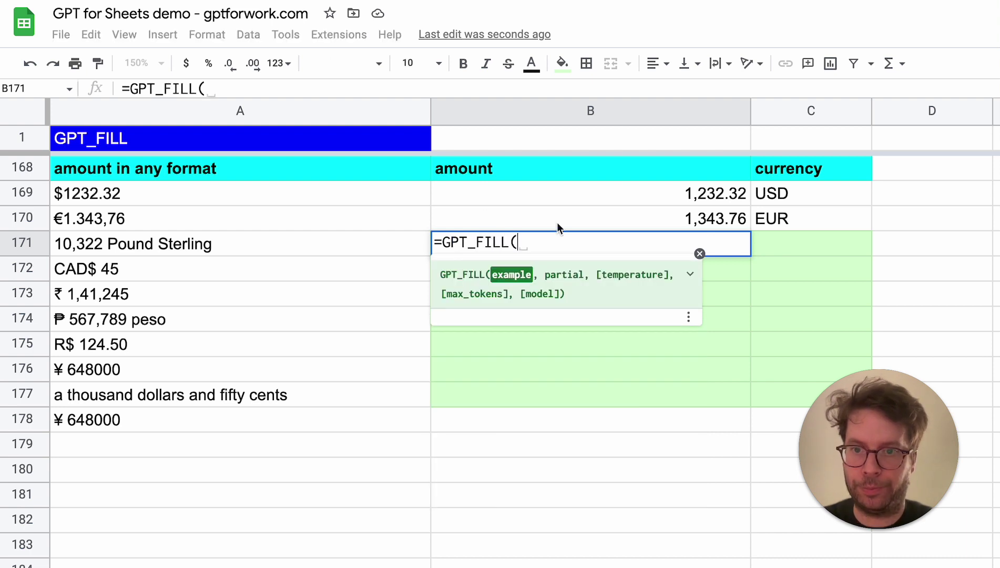
{"action": "left_click_drag", "start_coordinate": [397, 193], "coordinate": [800, 227]}
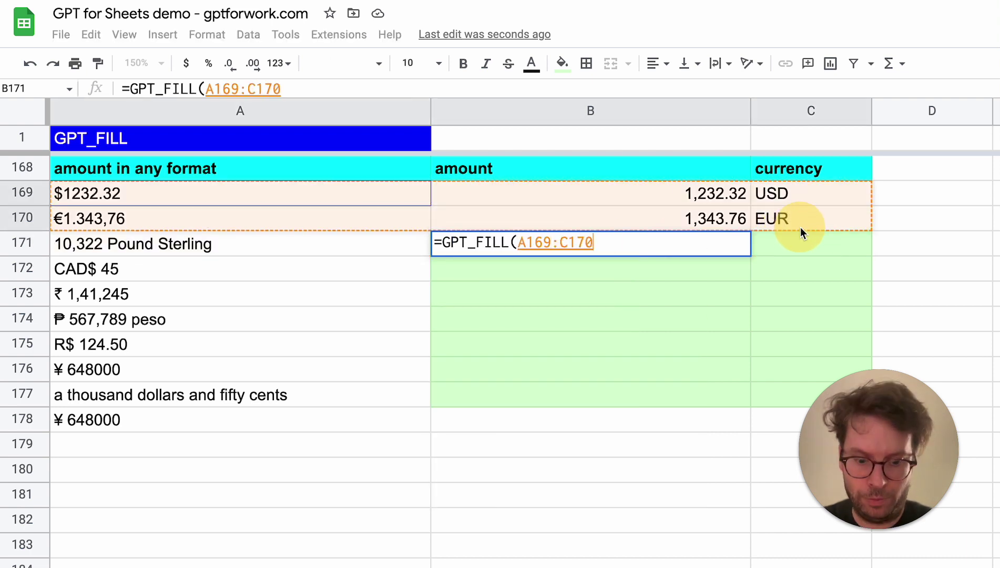
{"action": "type", "text": ","}
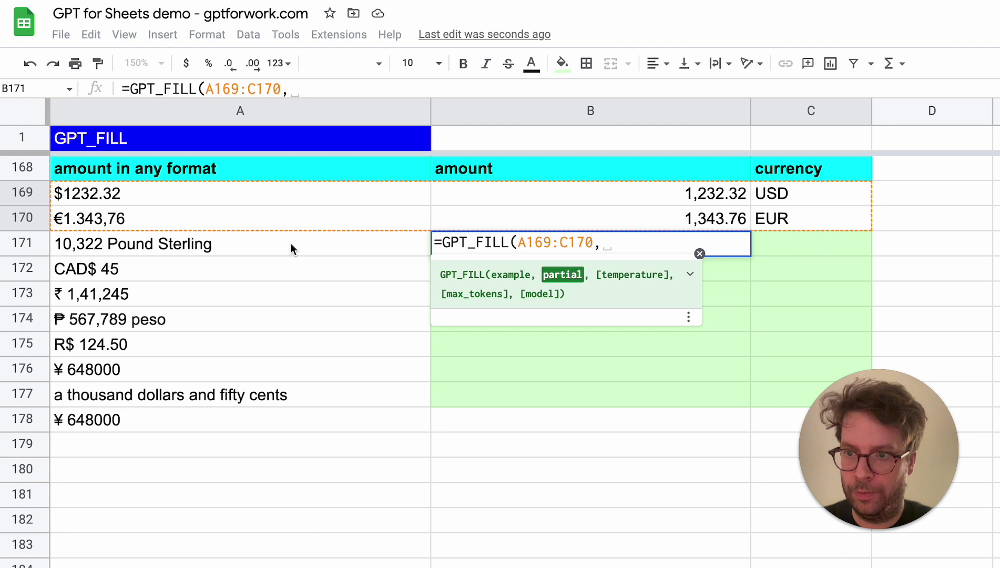
{"action": "mouse_move", "coordinate": [291, 243]}
{"action": "left_mouse_down"}
{"action": "mouse_move", "coordinate": [259, 410]}
{"action": "mouse_move", "coordinate": [277, 382]}
{"action": "mouse_move", "coordinate": [275, 392]}
{"action": "left_mouse_up"}
{"action": "type", "text": ")"}
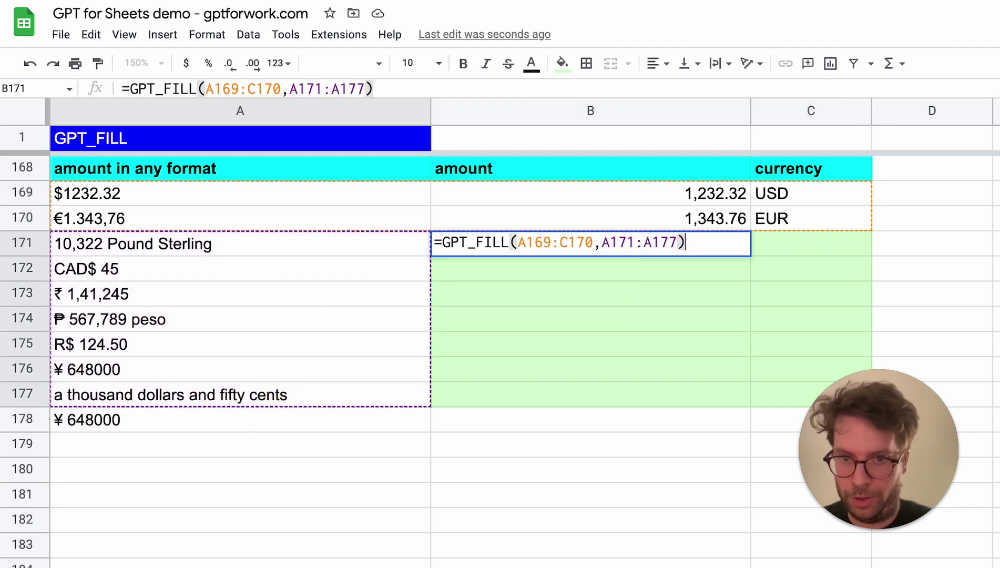
{"action": "key", "text": "Return"}
Step: Clear the duplicate ¥ 648000 from A178 and check the spelled-out amount in A177
{"action": "left_click", "coordinate": [122, 423]}
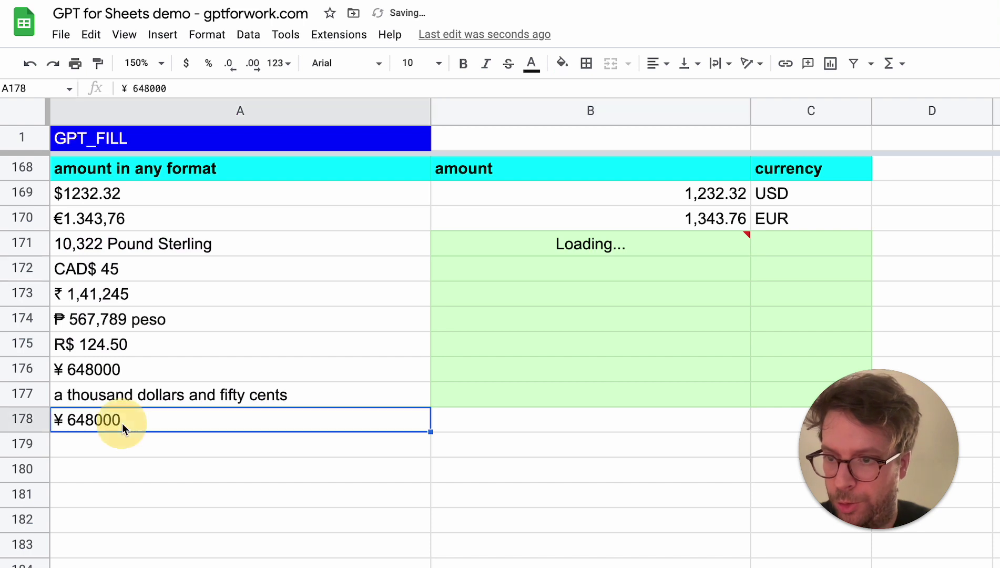
{"action": "key", "text": "Delete"}
{"action": "mouse_move", "coordinate": [648, 240]}
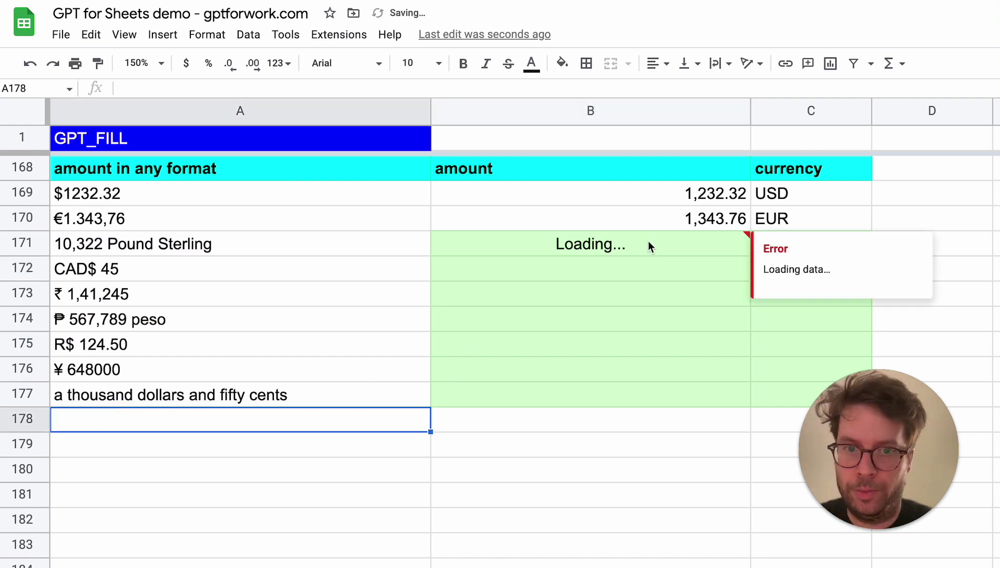
{"action": "left_click_drag", "start_coordinate": [880, 456], "coordinate": [451, 493]}
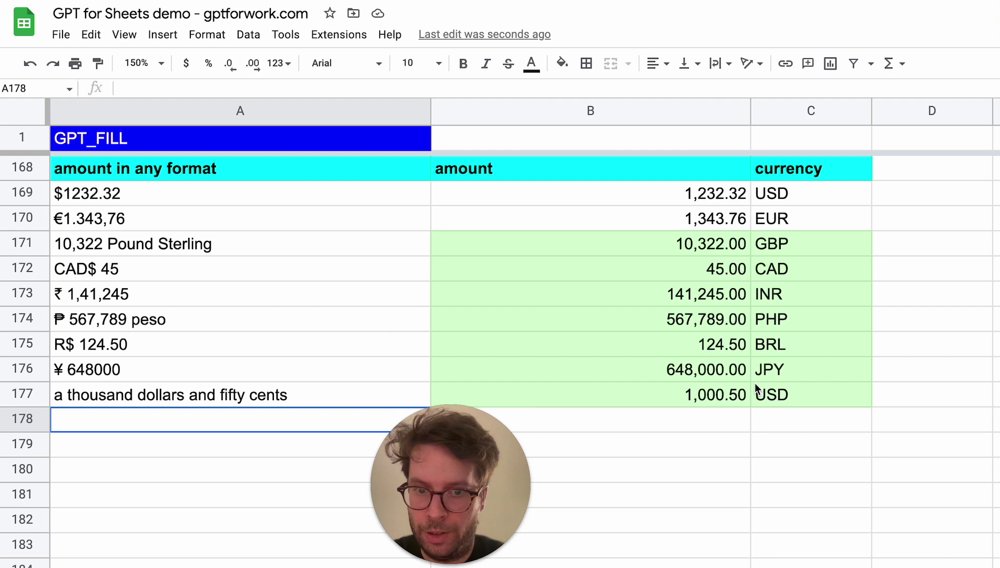
{"action": "left_click", "coordinate": [282, 400]}
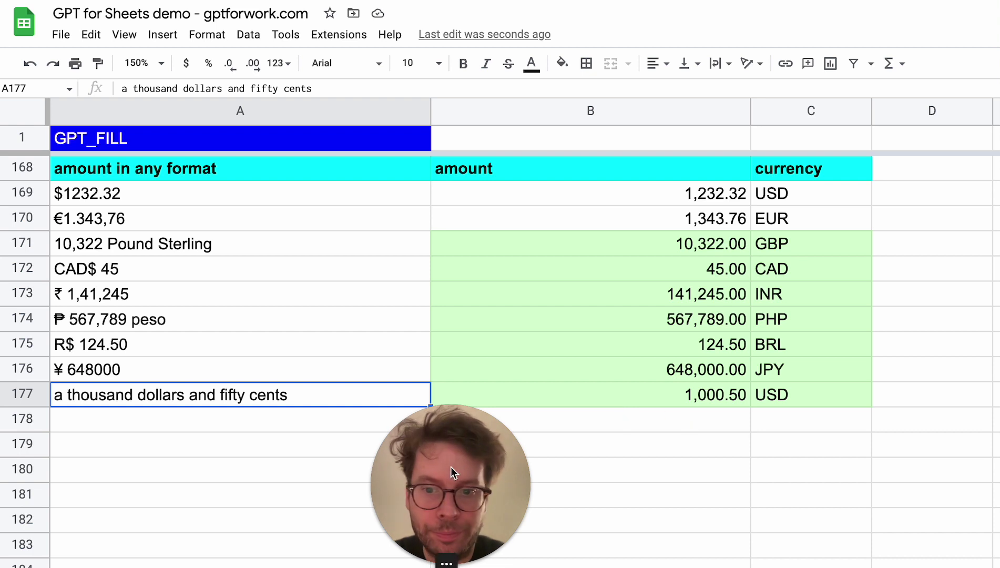
Step: Scroll to the GPT_FORMAT table of mixed-format dates beside the empty 'date in ISO format' column
{"action": "left_click_drag", "start_coordinate": [450, 466], "coordinate": [905, 462]}
{"action": "scroll", "coordinate": [529, 447], "scroll_direction": "down", "scroll_amount": 6}
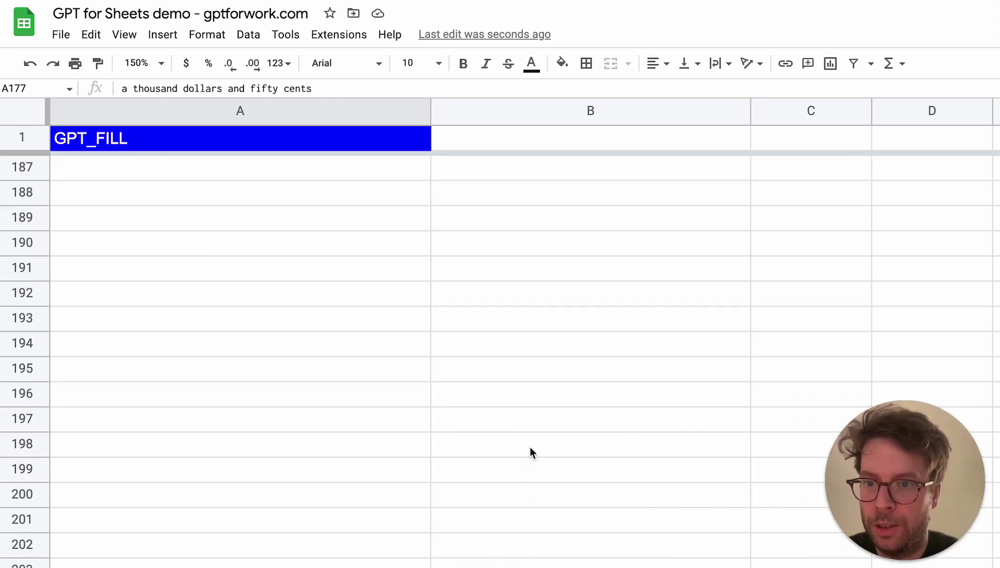
{"action": "scroll", "coordinate": [529, 446], "scroll_direction": "down", "scroll_amount": 20}
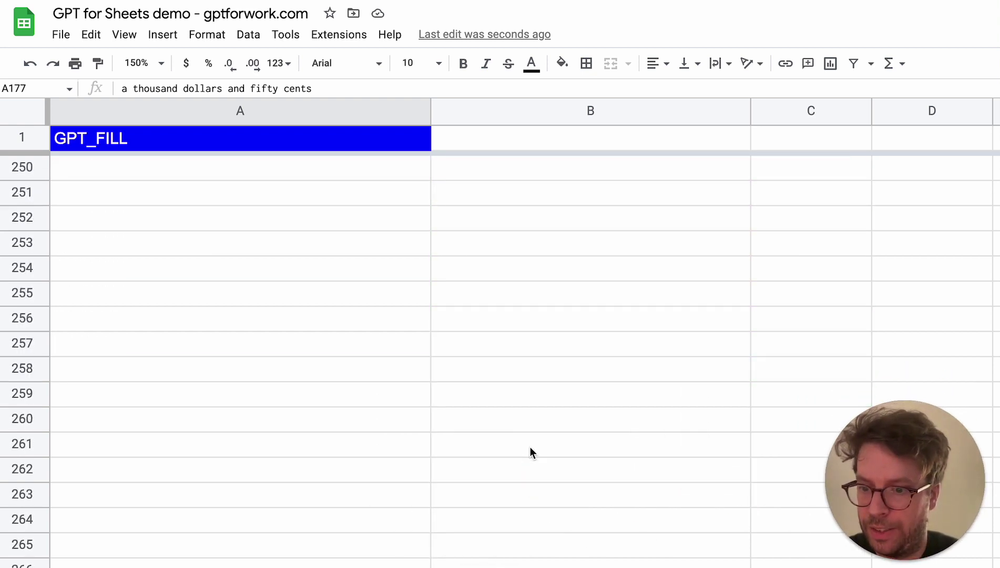
{"action": "scroll", "coordinate": [529, 447], "scroll_direction": "up", "scroll_amount": 20}
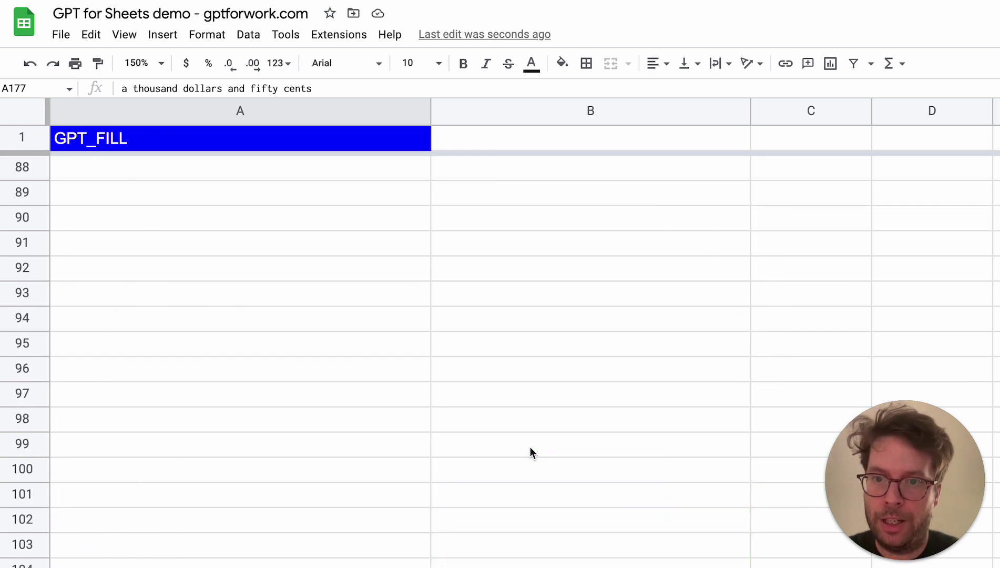
{"action": "scroll", "coordinate": [529, 446], "scroll_direction": "down", "scroll_amount": 7}
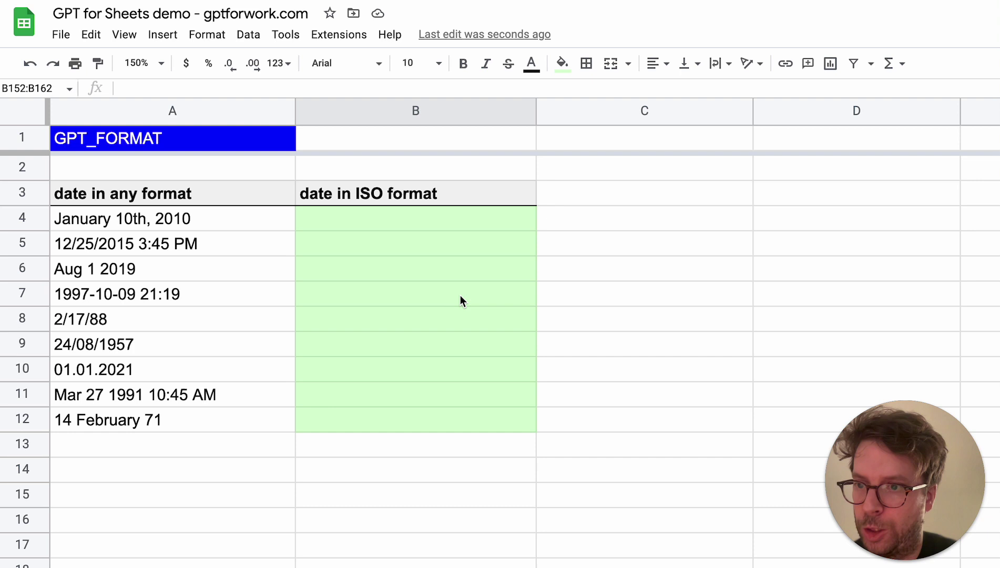
Step: Enter =GPT_FORMAT(A4, "iso date") in B4 and copy it down through B12
{"action": "left_click", "coordinate": [378, 226]}
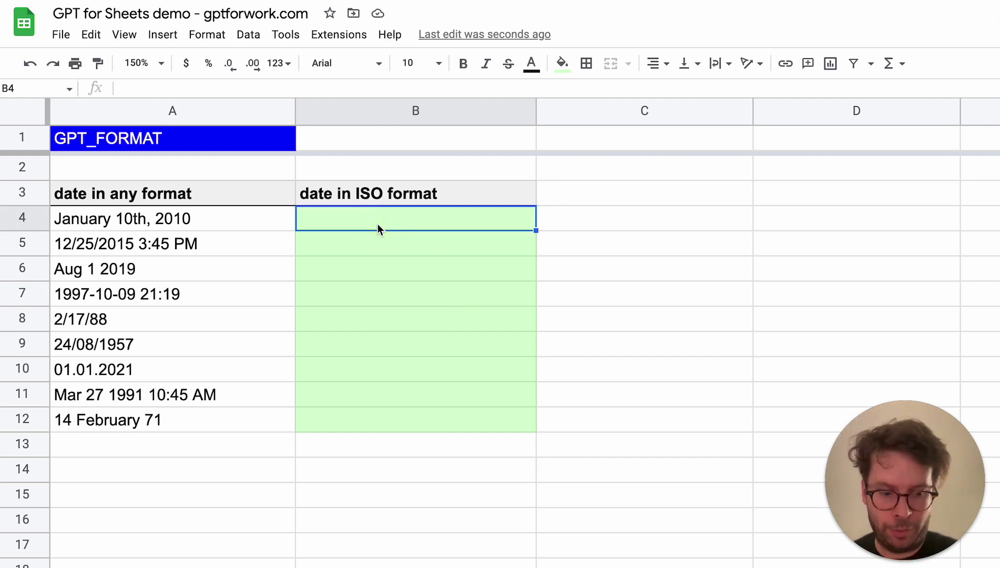
{"action": "type", "text": "=GPT"}
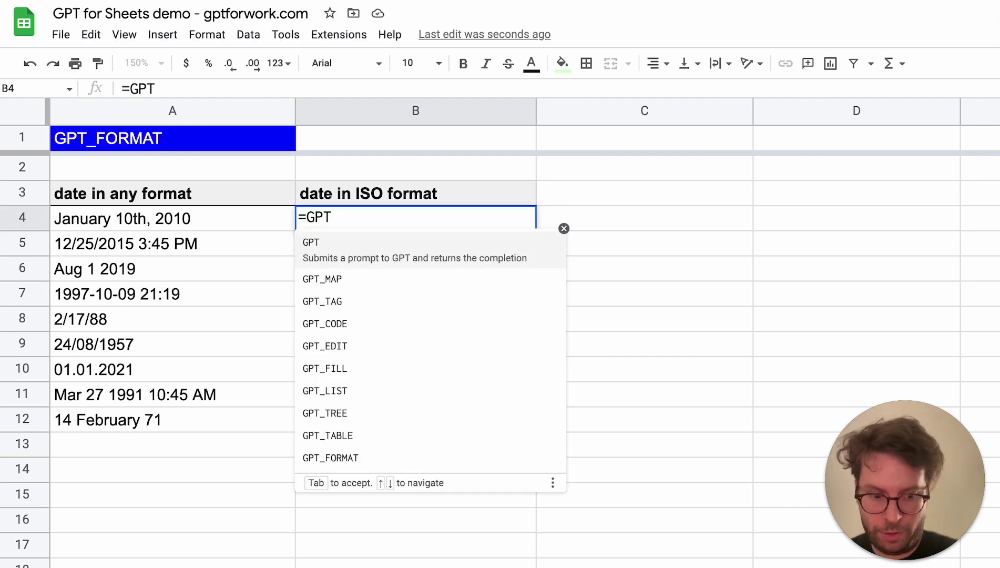
{"action": "type", "text": "_FORMAT("}
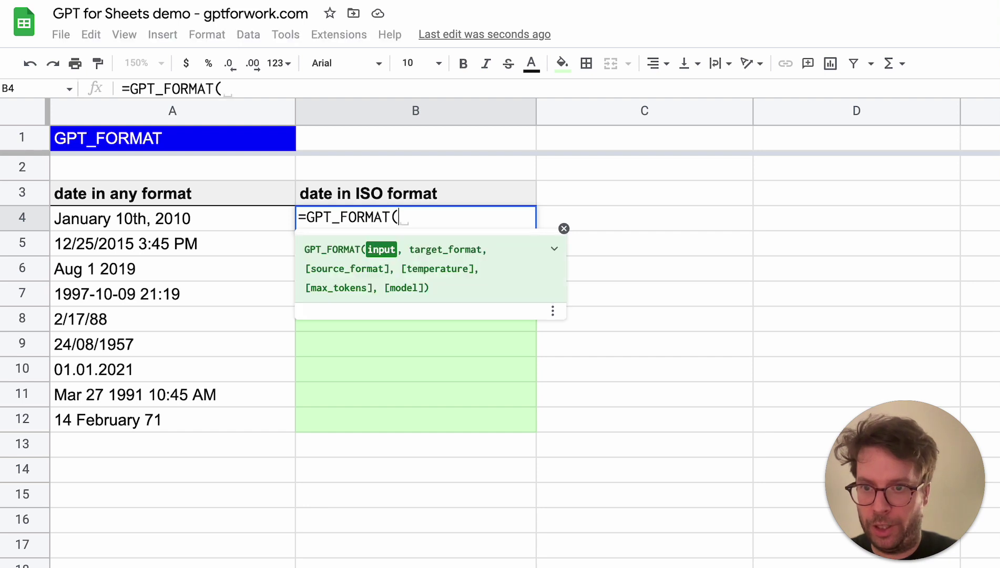
{"action": "left_click", "coordinate": [171, 220]}
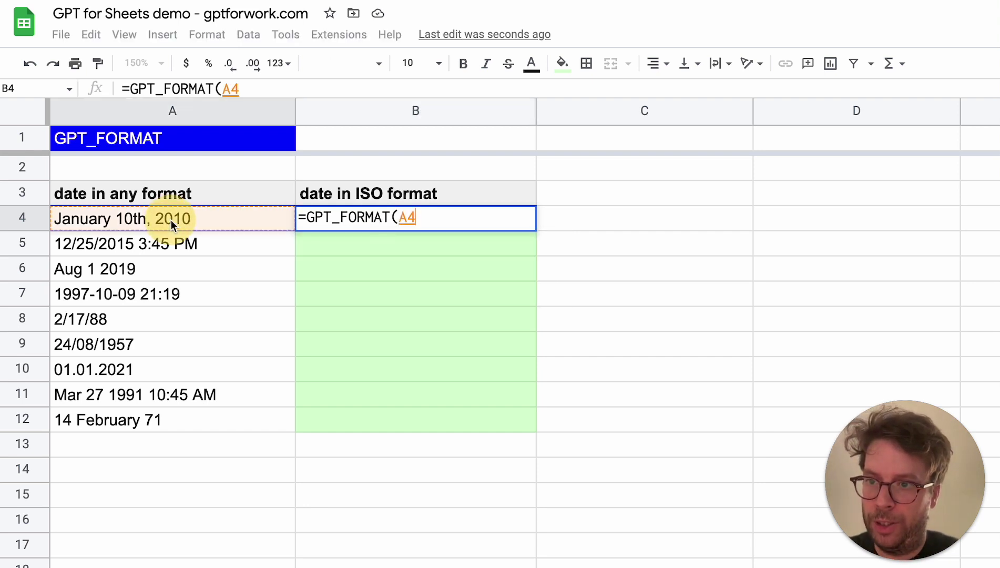
{"action": "type", "text": ", "}
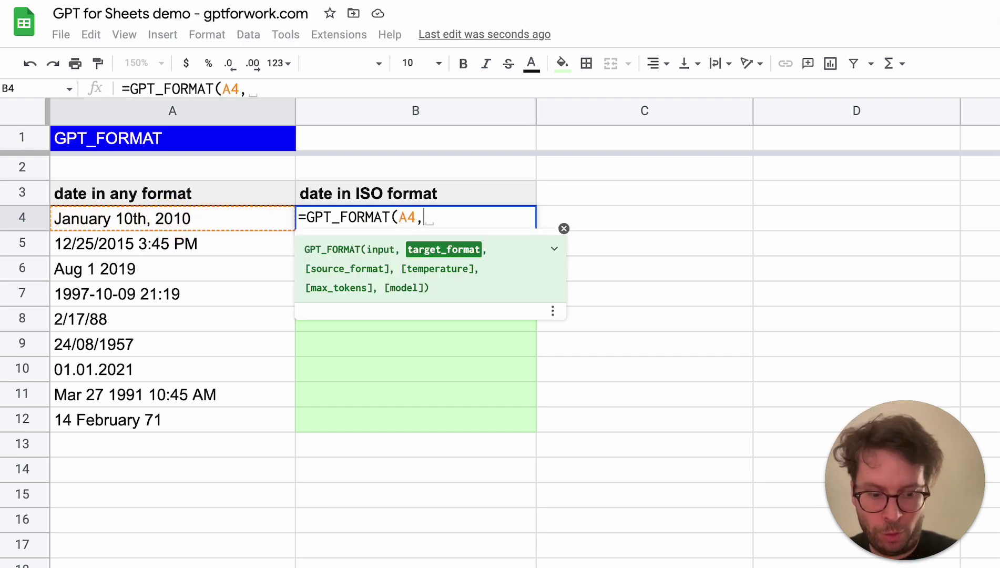
{"action": "type", "text": "\""}
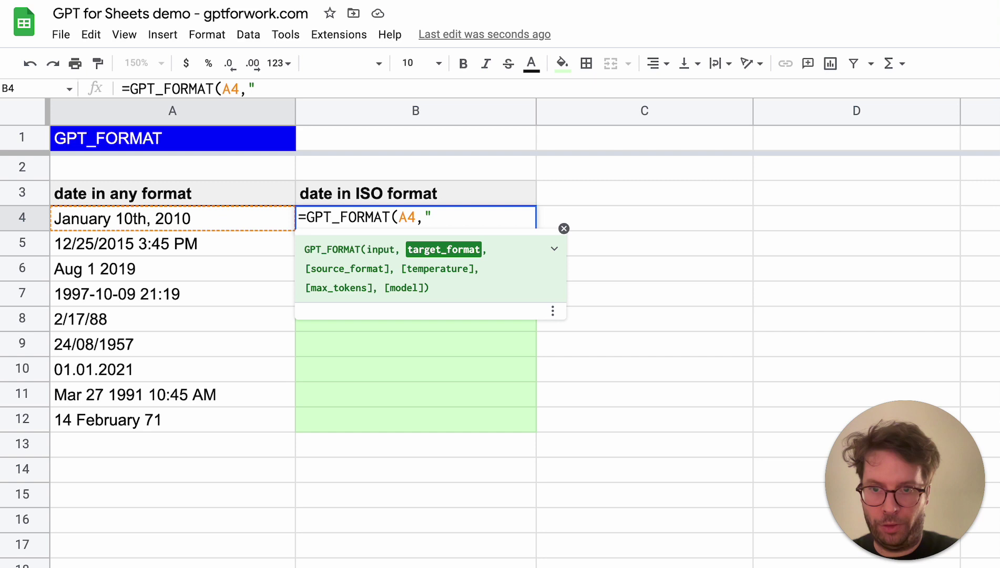
{"action": "type", "text": "iso date\")"}
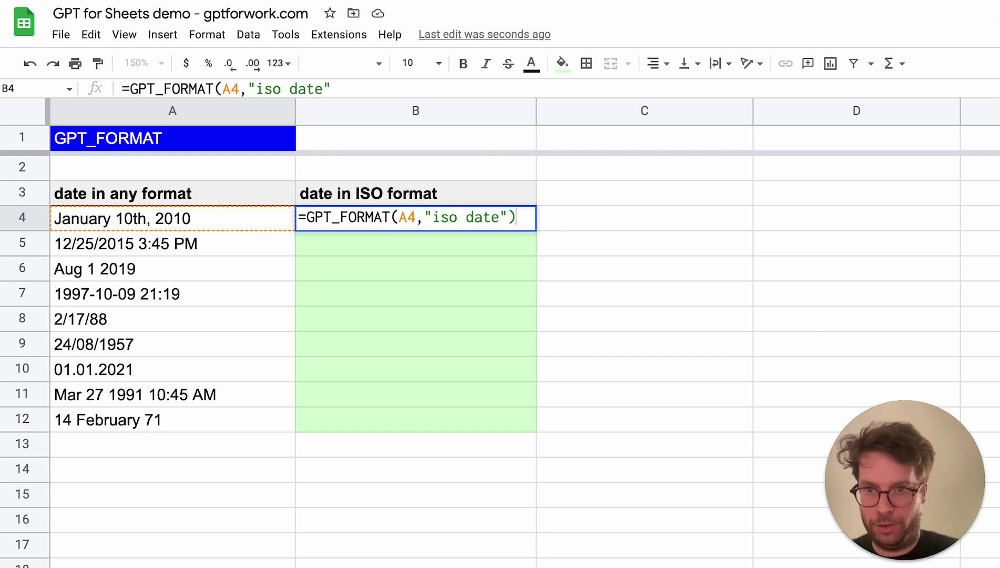
{"action": "key", "text": "Return"}
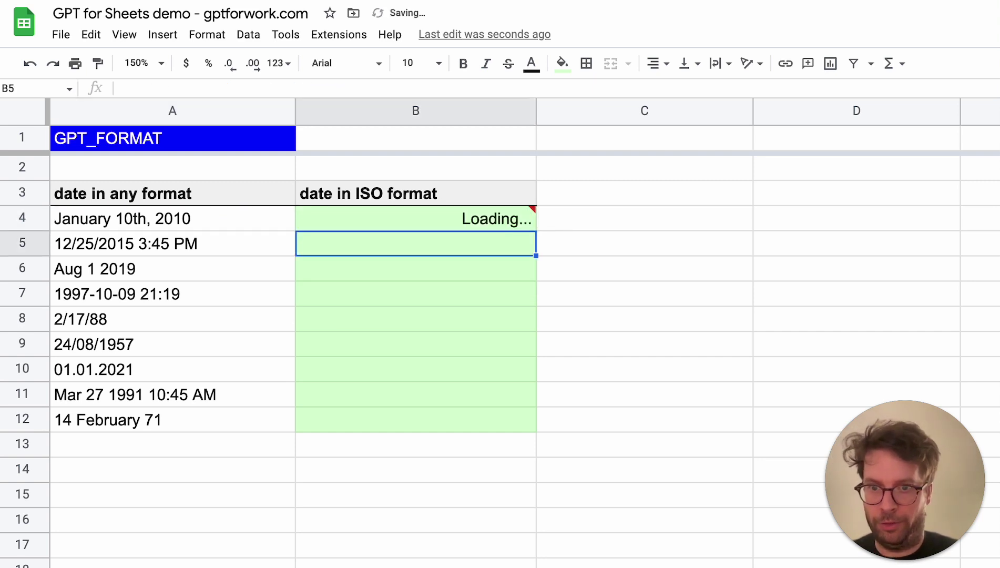
{"action": "left_click", "coordinate": [424, 220]}
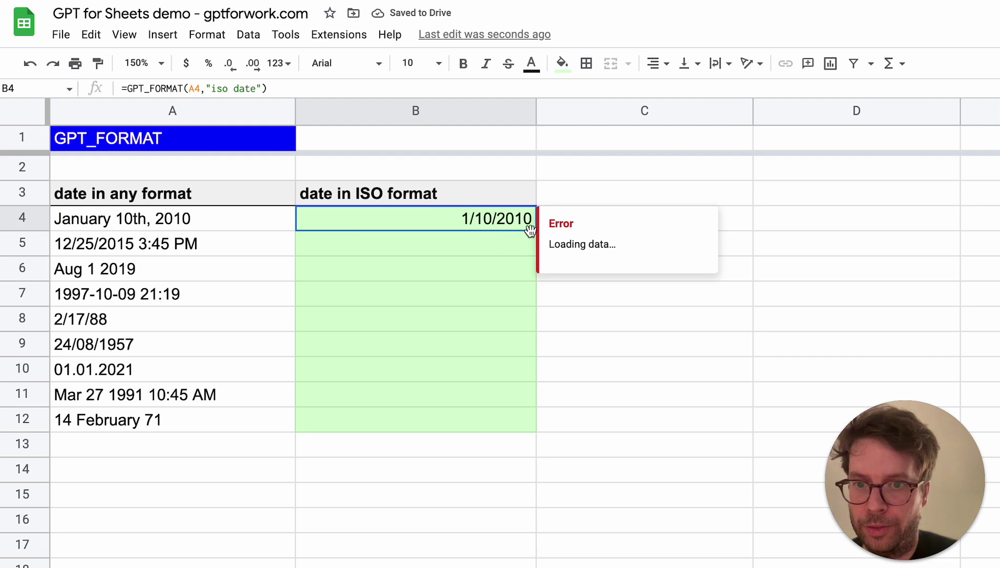
{"action": "left_click_drag", "start_coordinate": [534, 229], "coordinate": [509, 415]}
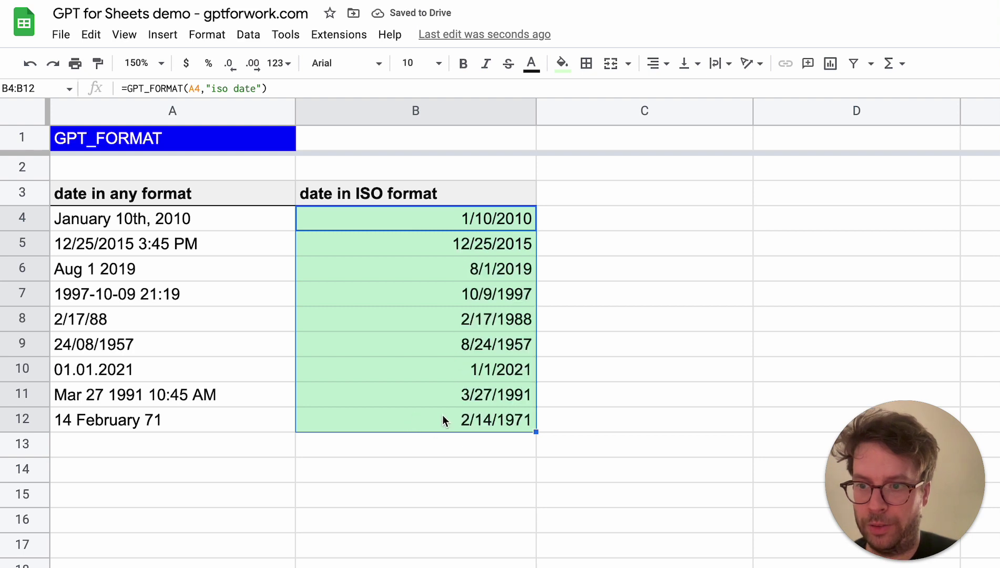
Step: Copy the '14 February 71' date into A13 and change it to '14 February 72'
{"action": "left_click", "coordinate": [372, 450]}
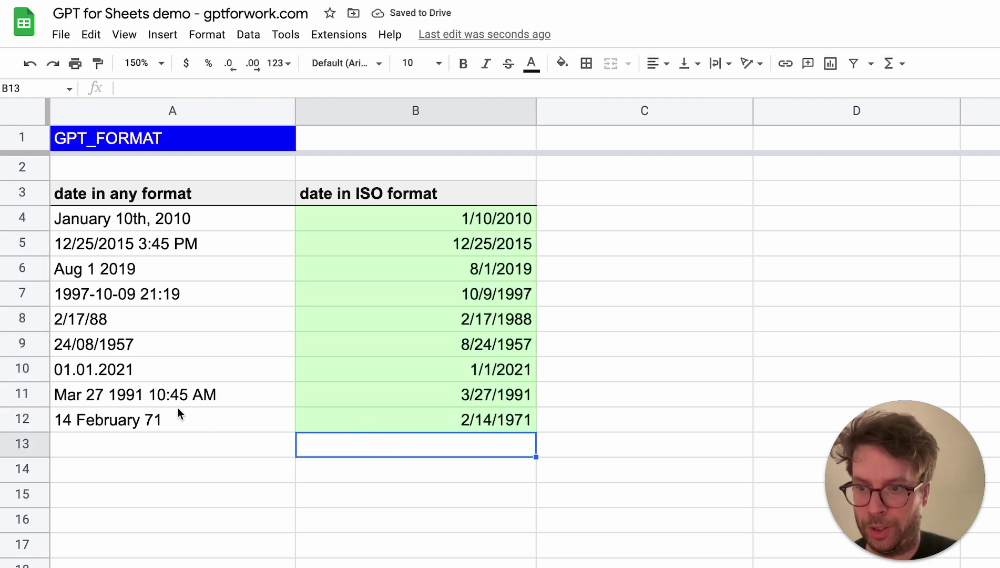
{"action": "left_click", "coordinate": [145, 420]}
{"action": "key", "text": "ctrl+c"}
{"action": "key", "text": "Down"}
{"action": "key", "text": "ctrl+v"}
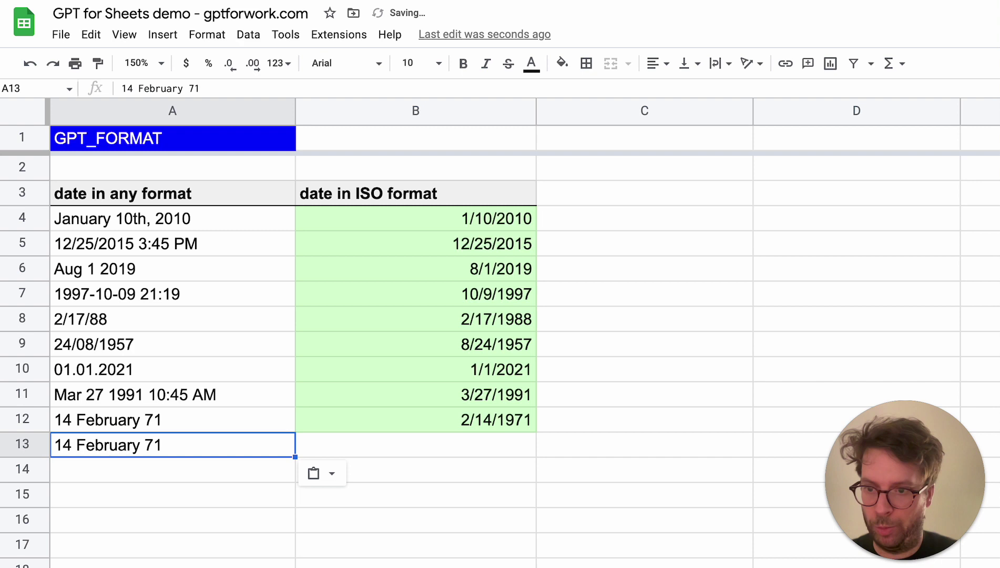
{"action": "key", "text": "Return"}
{"action": "key", "text": "BackSpace"}
{"action": "type", "text": "2"}
{"action": "key", "text": "Return"}
Step: Extend B12's date conversion to B13, giving 2/14/1972, and select B4:B13
{"action": "left_click", "coordinate": [405, 418]}
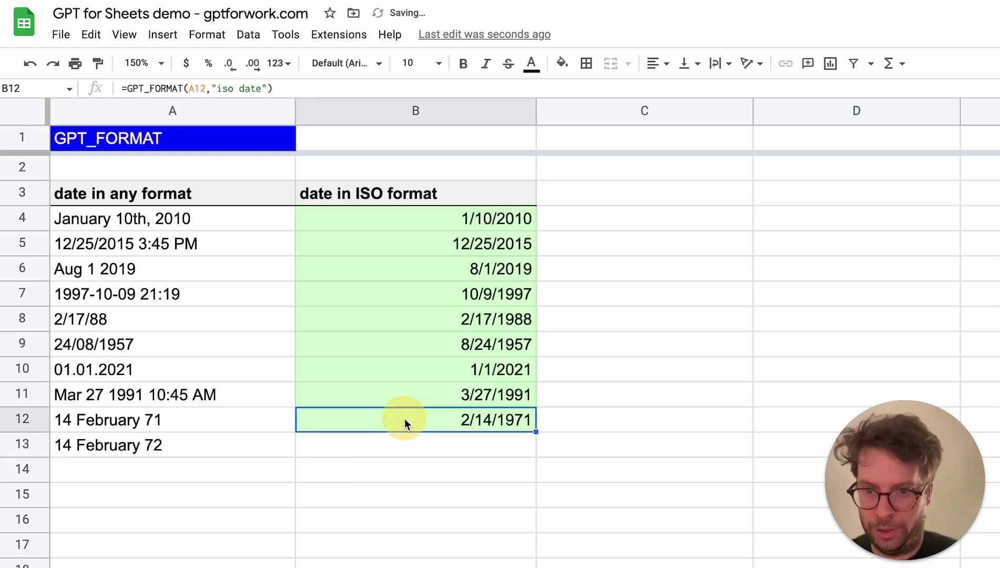
{"action": "left_click_drag", "start_coordinate": [535, 431], "coordinate": [533, 446]}
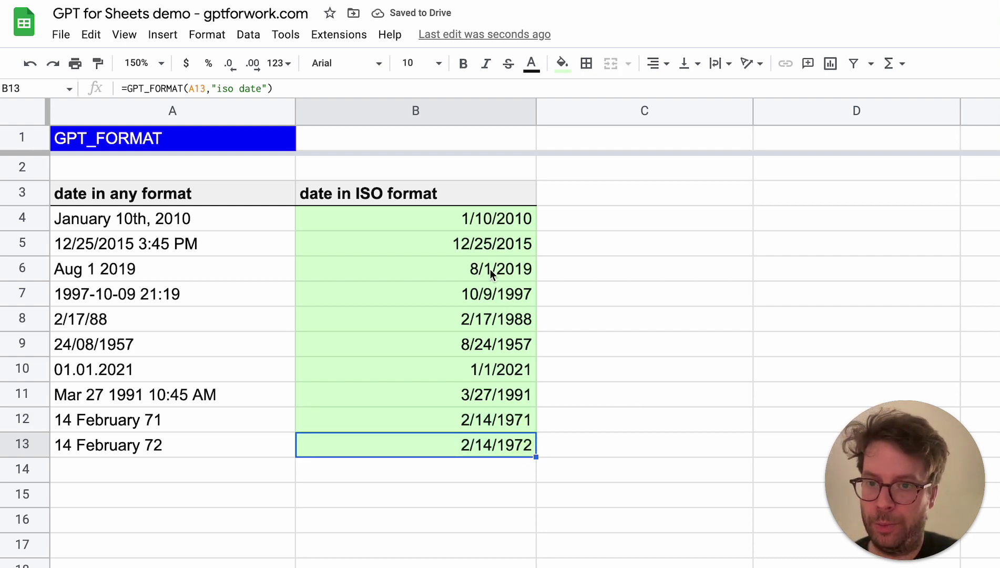
{"action": "left_click_drag", "start_coordinate": [478, 225], "coordinate": [458, 455]}
Step: Apply the 09-26-2008 number format to B4:B13, e.g. 02-14-1972
{"action": "left_click", "coordinate": [205, 36]}
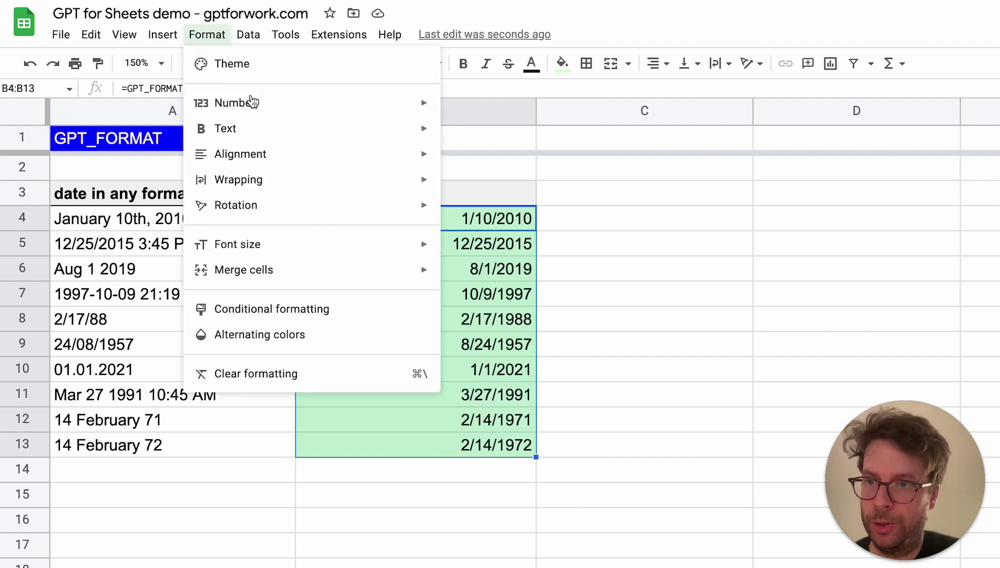
{"action": "mouse_move", "coordinate": [313, 107]}
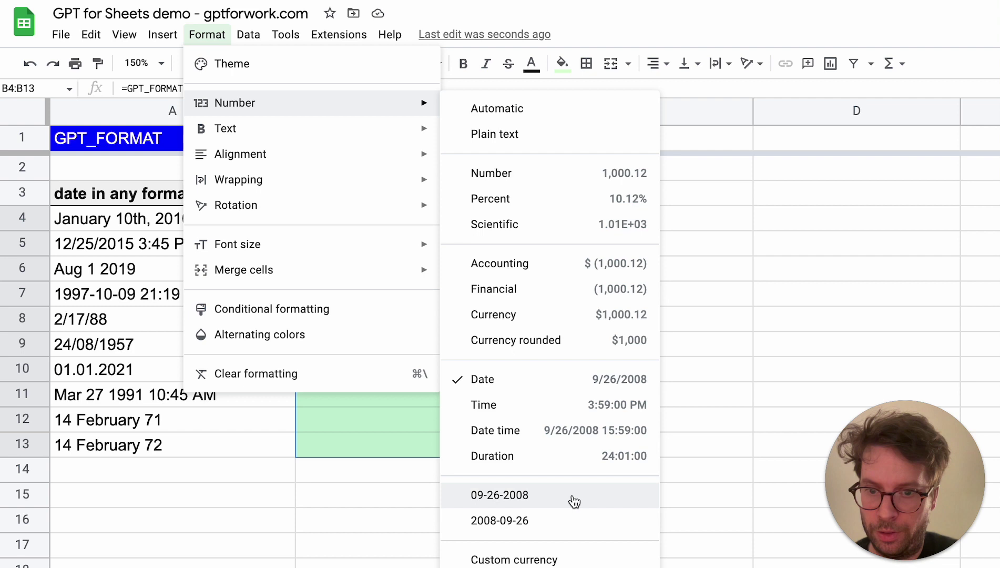
{"action": "left_click", "coordinate": [492, 497]}
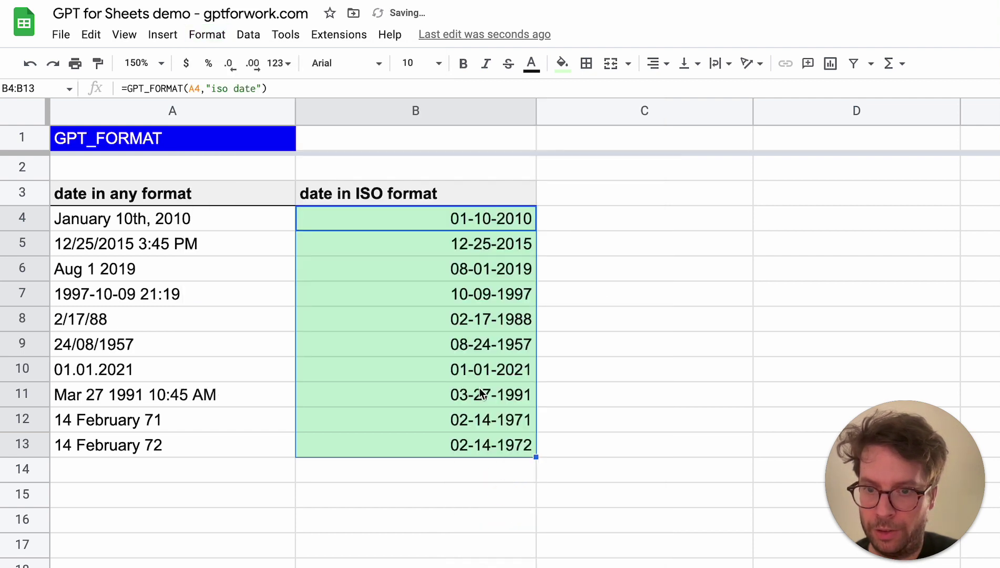
Step: Enter =GPT_FORMAT(B36,A37) in B37 to convert the header text to title case
{"action": "scroll", "coordinate": [635, 379], "scroll_direction": "down", "scroll_amount": 15}
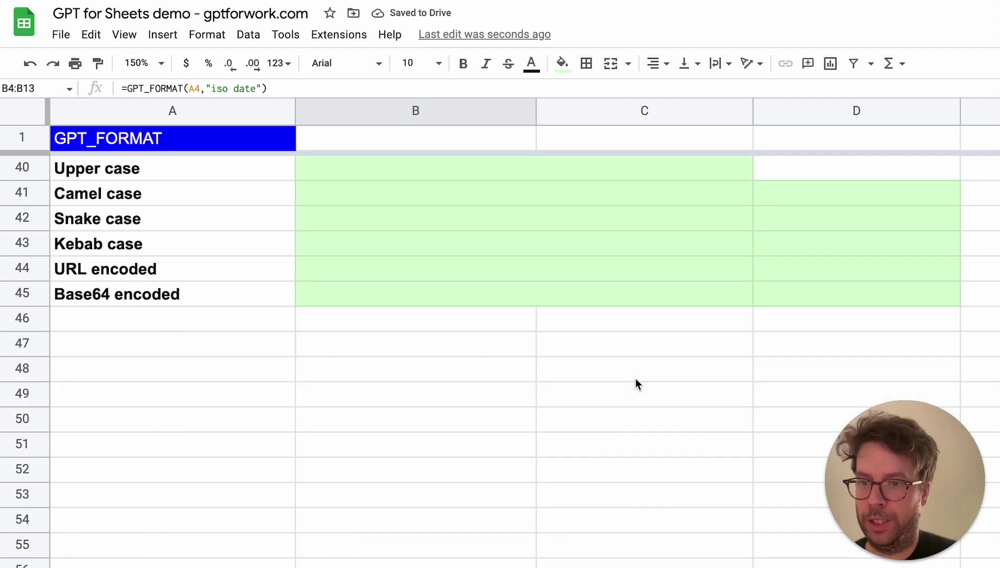
{"action": "scroll", "coordinate": [635, 379], "scroll_direction": "up", "scroll_amount": 2}
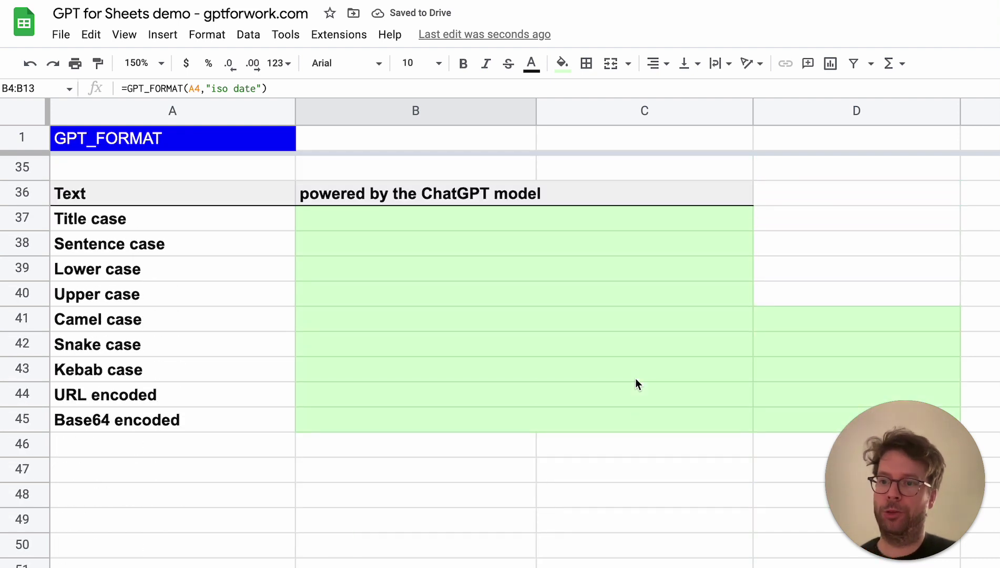
{"action": "left_click", "coordinate": [360, 219]}
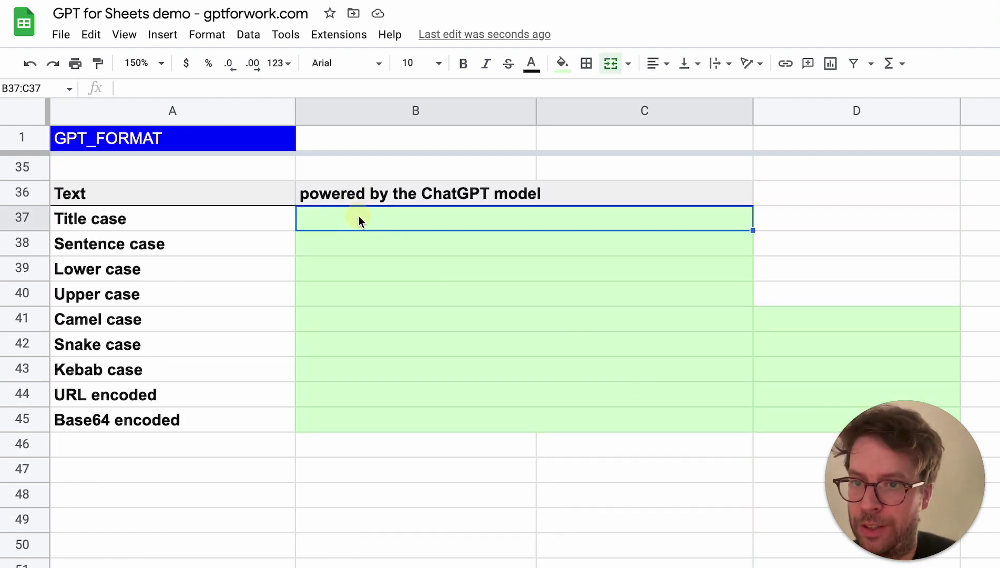
{"action": "left_click", "coordinate": [385, 193]}
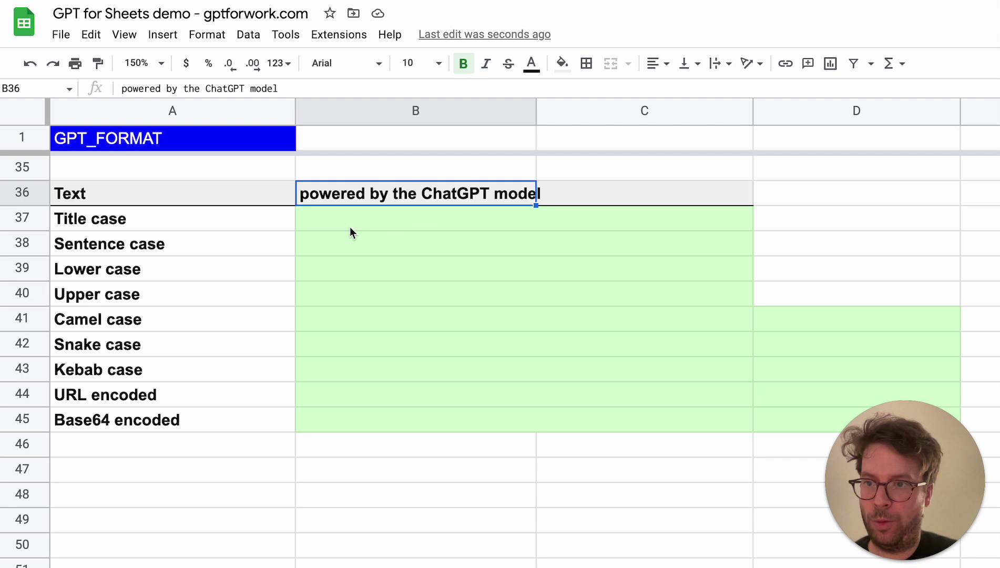
{"action": "left_click", "coordinate": [423, 225]}
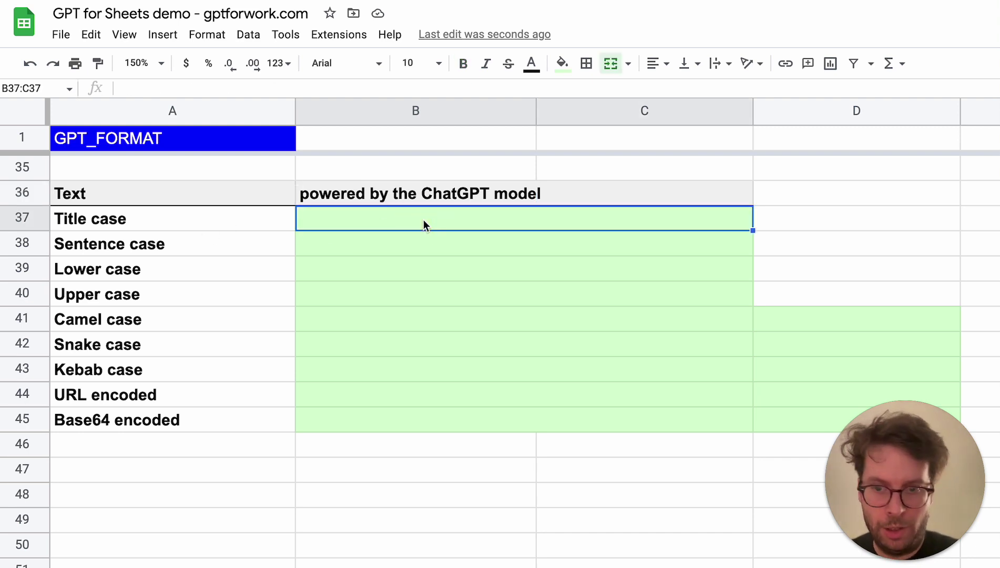
{"action": "type", "text": "=GP"}
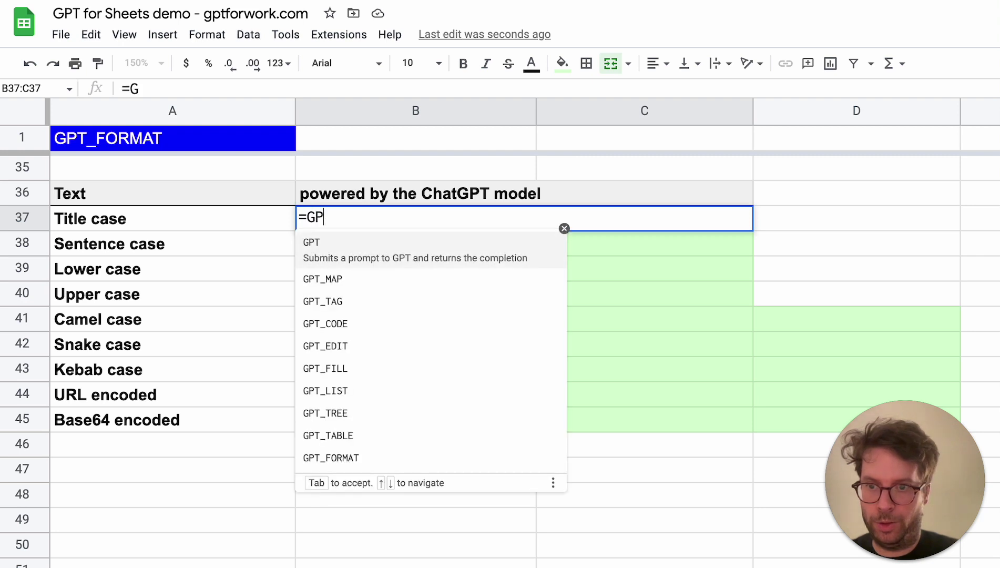
{"action": "type", "text": "T_FORMAT("}
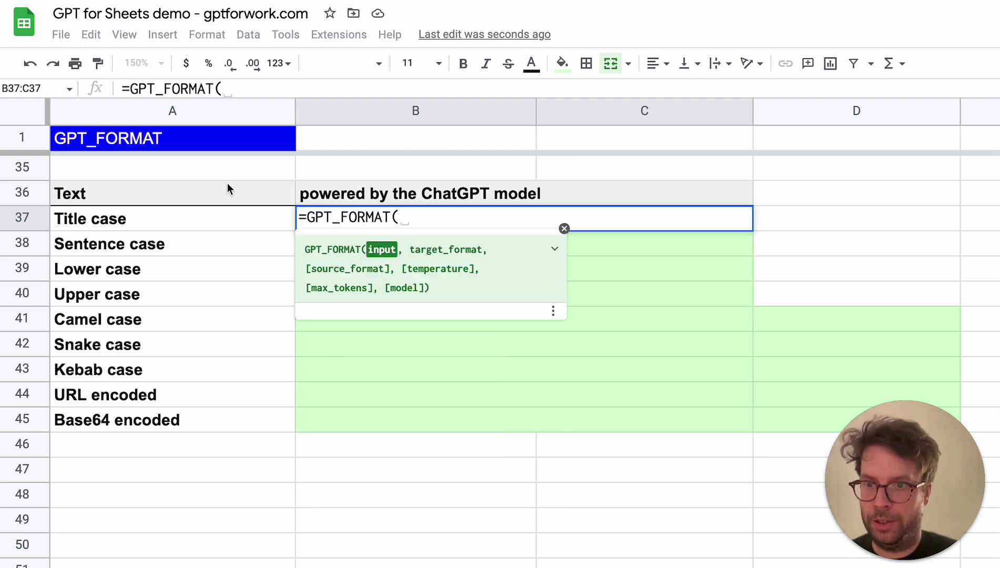
{"action": "left_click", "coordinate": [342, 195]}
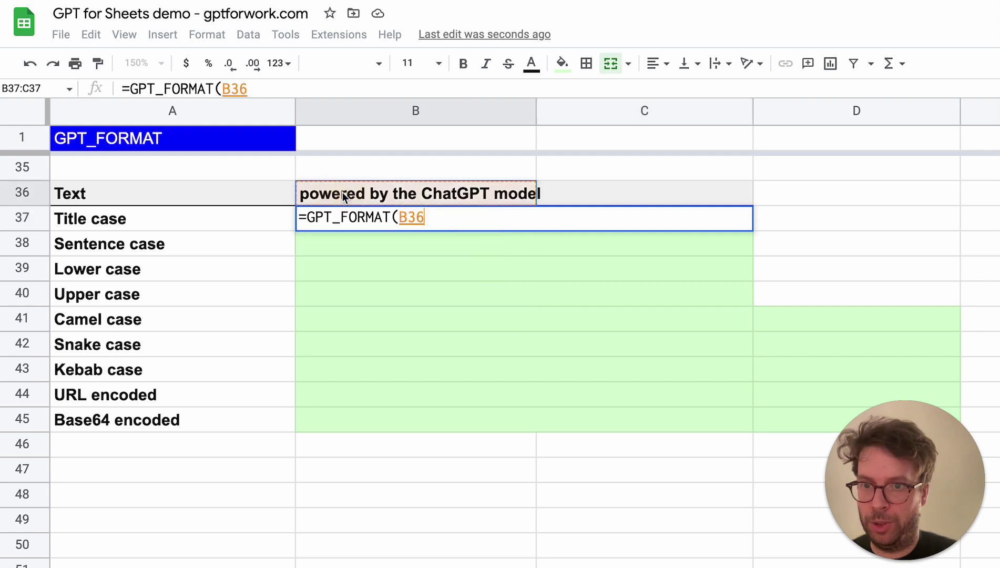
{"action": "type", "text": ","}
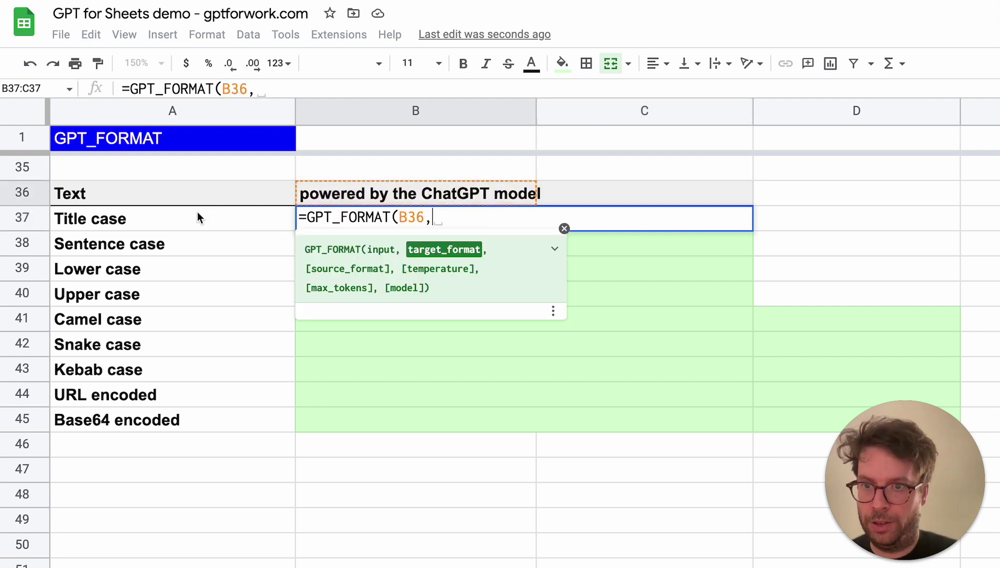
{"action": "left_click", "coordinate": [183, 217]}
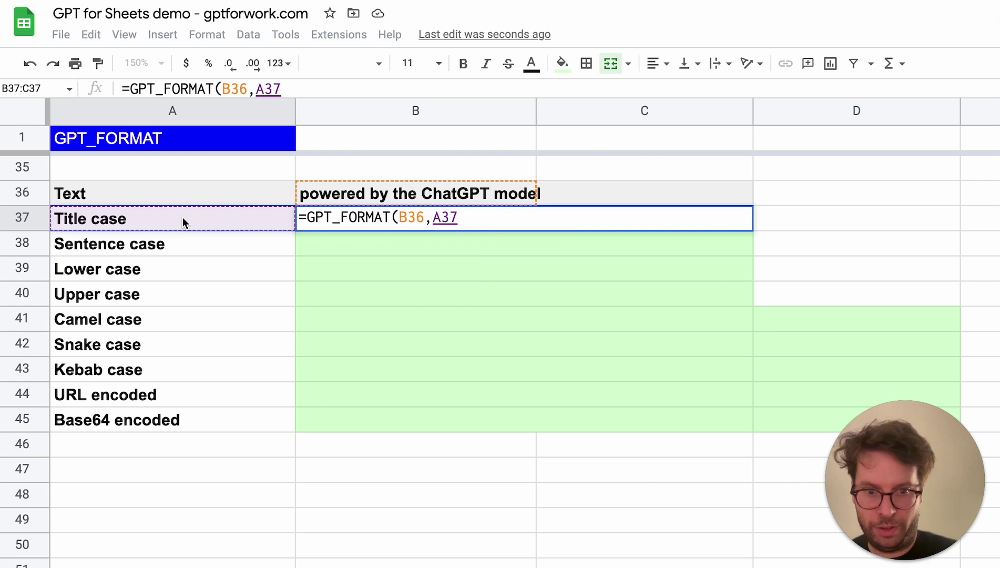
{"action": "type", "text": ")"}
{"action": "key", "text": "Return"}
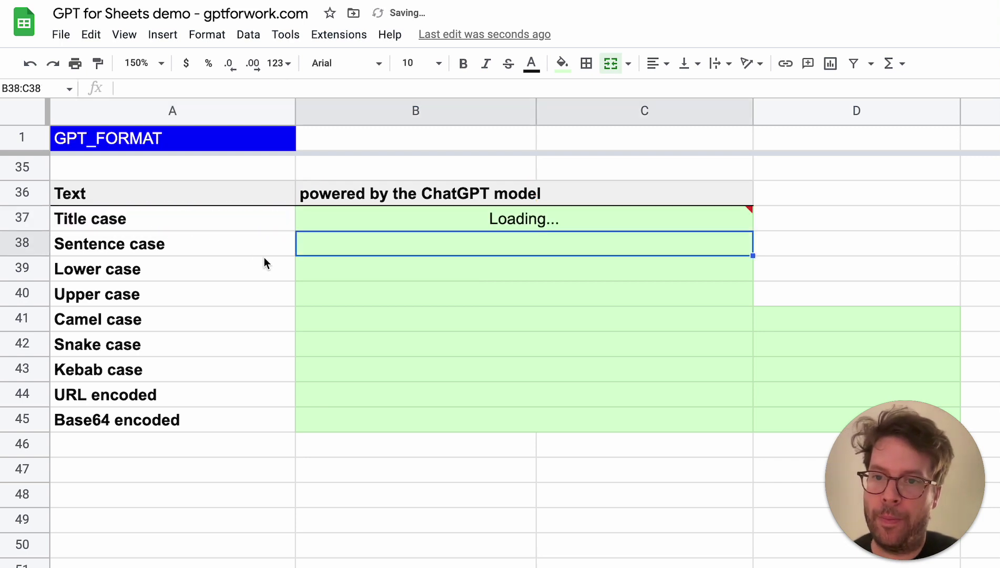
Step: Confirm the B37 title case formula and fill it down through row 45
{"action": "left_click", "coordinate": [423, 221]}
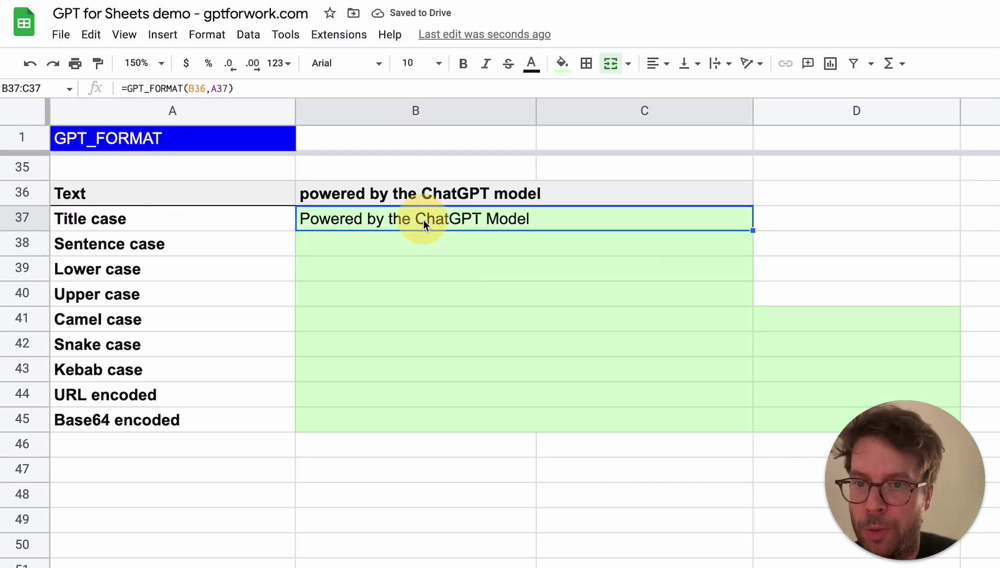
{"action": "left_click", "coordinate": [194, 90]}
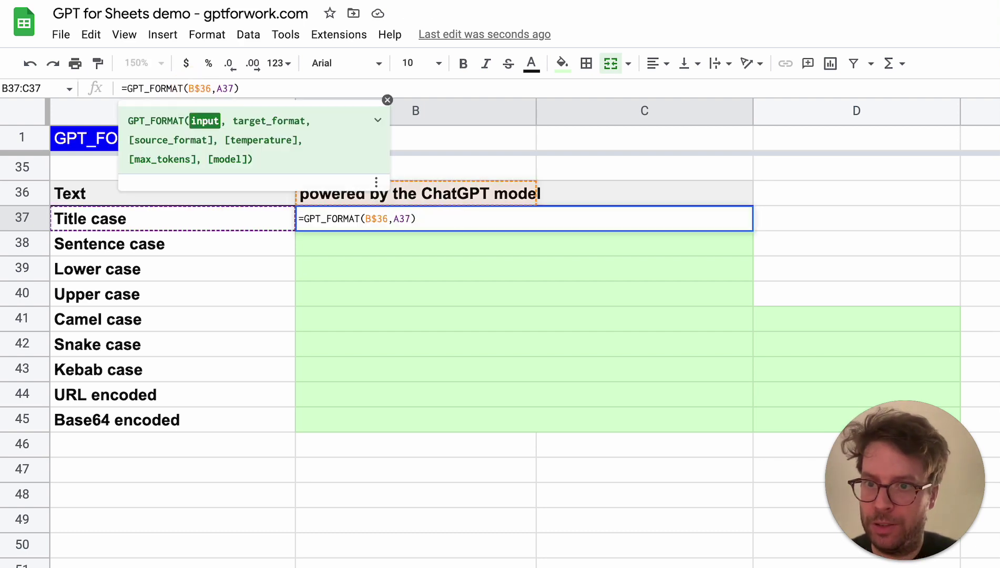
{"action": "key", "text": "Return"}
{"action": "left_click", "coordinate": [428, 194]}
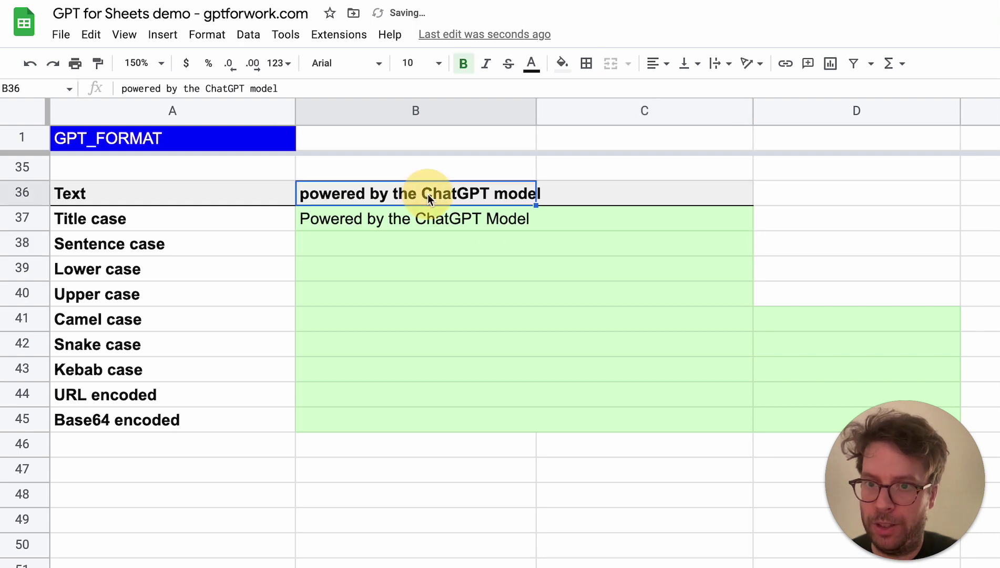
{"action": "left_click", "coordinate": [402, 220]}
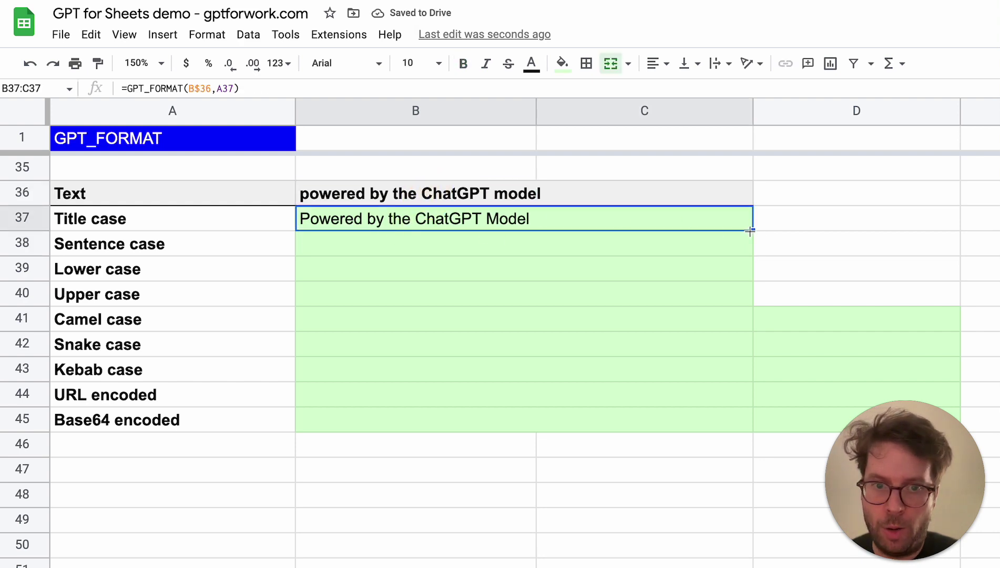
{"action": "left_click_drag", "start_coordinate": [753, 231], "coordinate": [739, 428]}
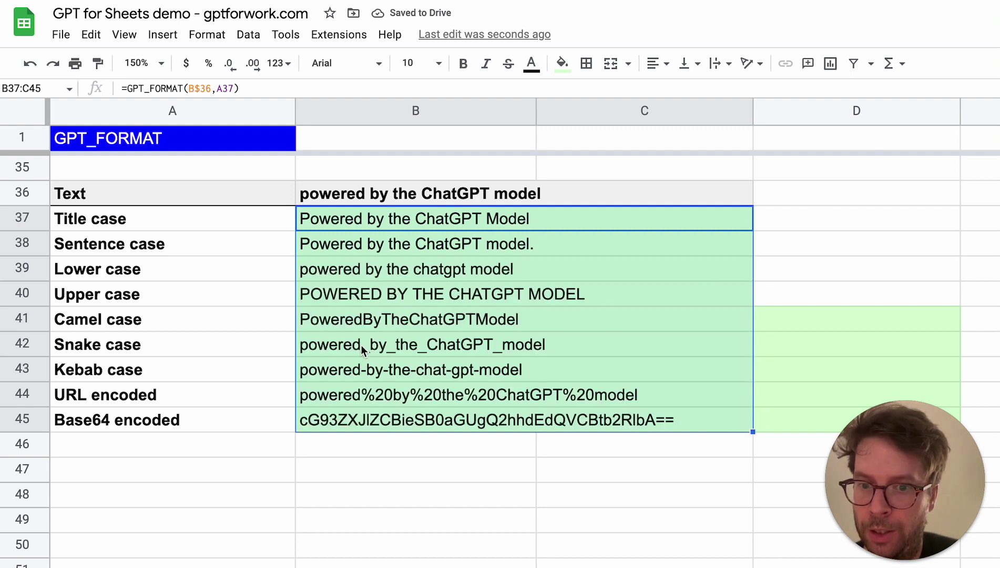
Step: Review the sentence, lower, upper, camel and snake case results plus the URL and Base64 rows
{"action": "left_click", "coordinate": [405, 248]}
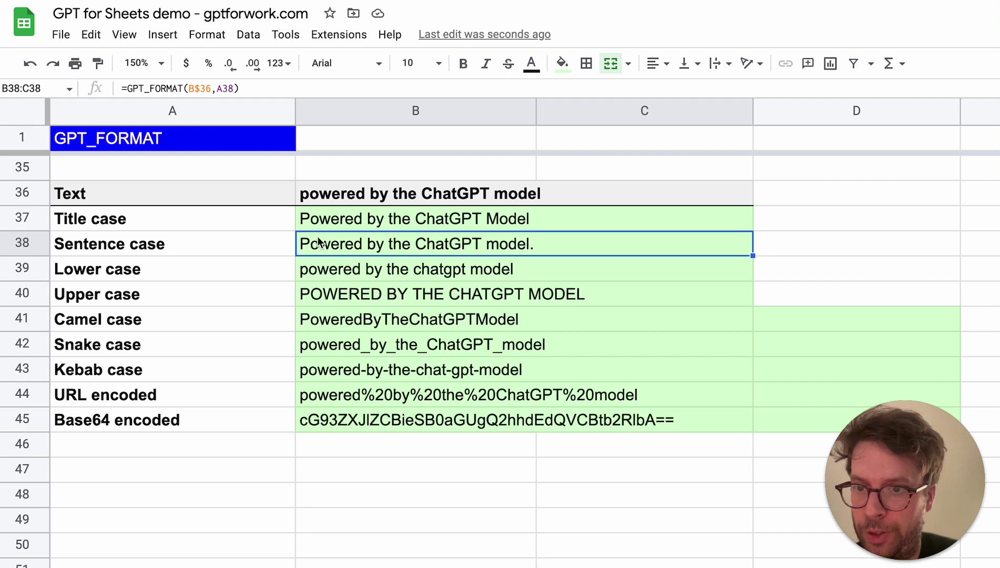
{"action": "left_click", "coordinate": [337, 275]}
{"action": "left_click", "coordinate": [340, 297]}
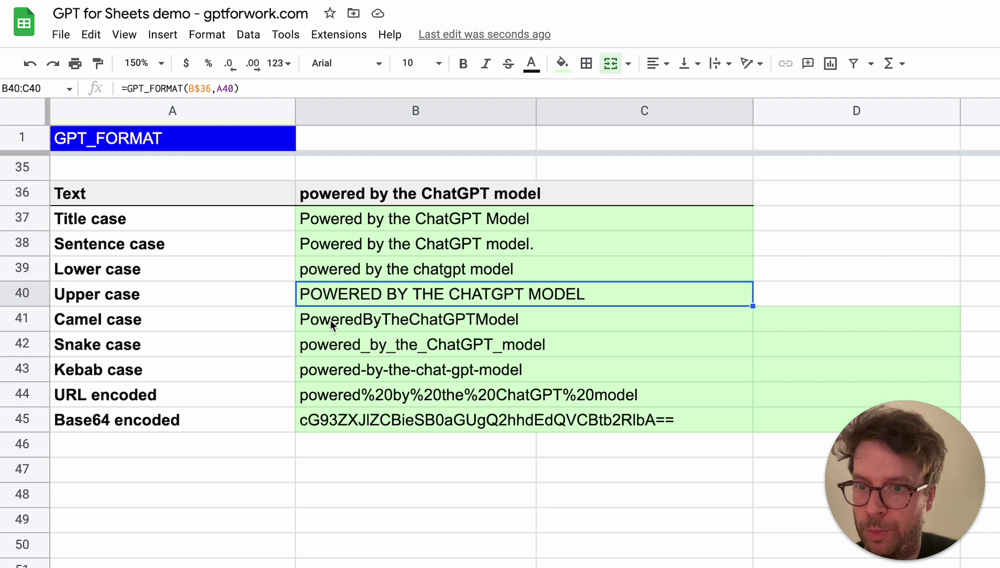
{"action": "left_click", "coordinate": [333, 320]}
{"action": "left_click", "coordinate": [335, 346]}
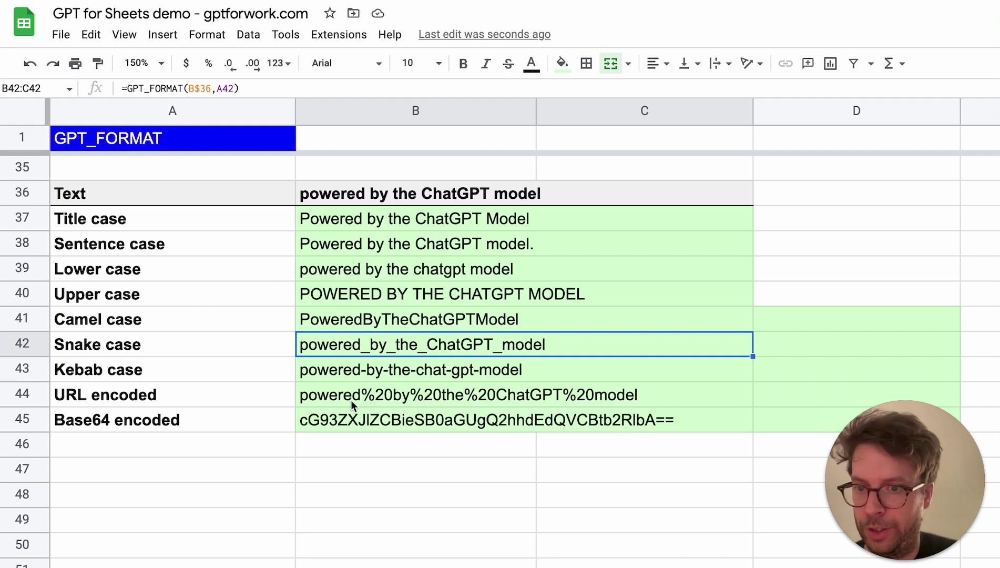
{"action": "left_click", "coordinate": [152, 397]}
{"action": "left_click", "coordinate": [225, 425]}
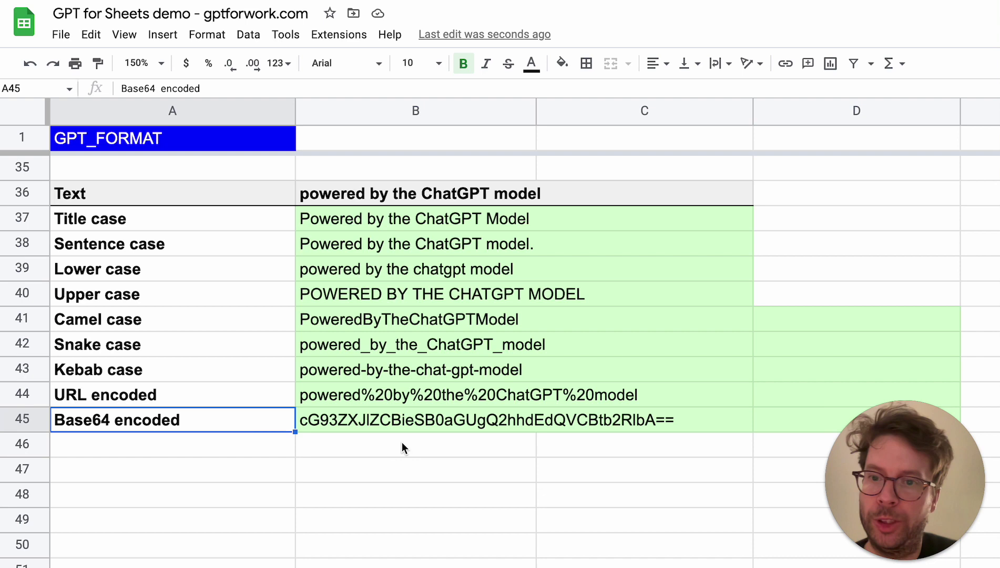
Step: Enter =GPT_FORMAT(A65,"iso currency") in B65 to convert the $1232.32 amount
{"action": "scroll", "coordinate": [401, 444], "scroll_direction": "down", "scroll_amount": 5}
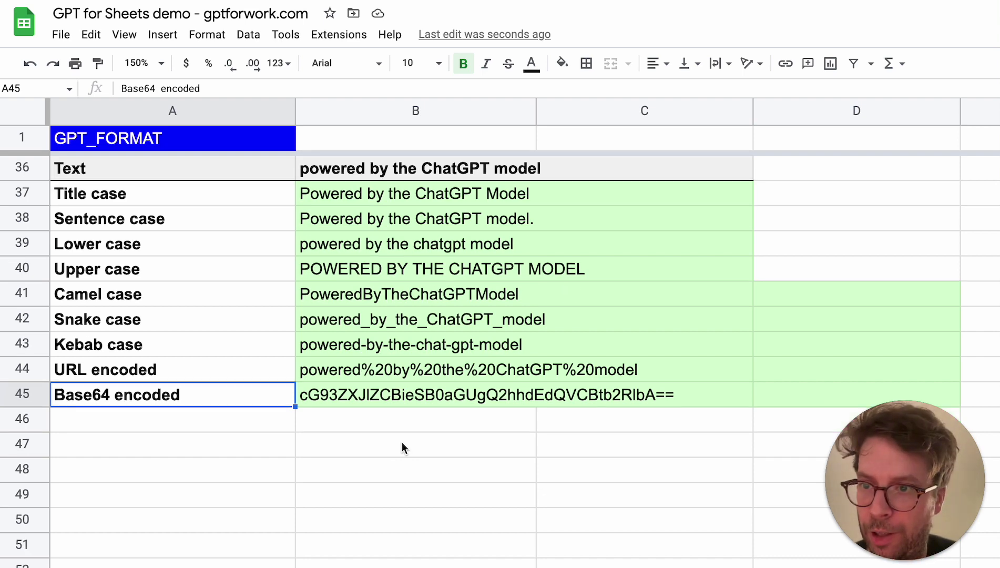
{"action": "scroll", "coordinate": [403, 447], "scroll_direction": "down", "scroll_amount": 7}
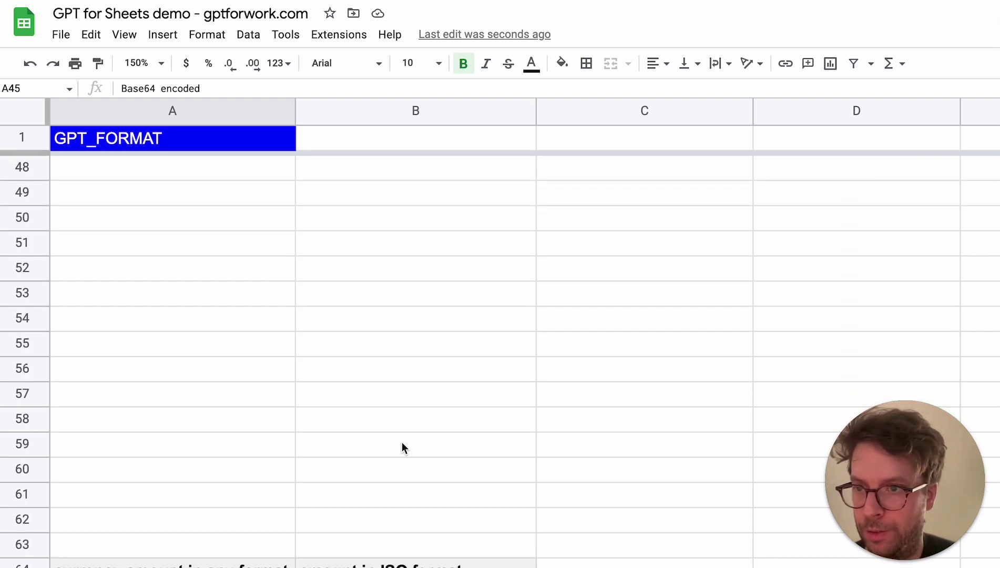
{"action": "scroll", "coordinate": [402, 447], "scroll_direction": "down", "scroll_amount": 3}
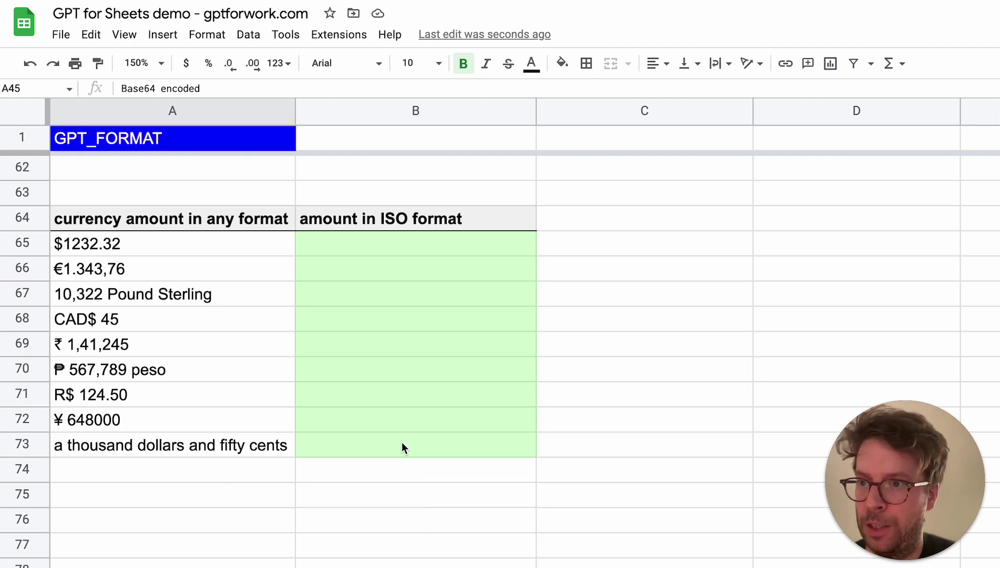
{"action": "left_click", "coordinate": [177, 221]}
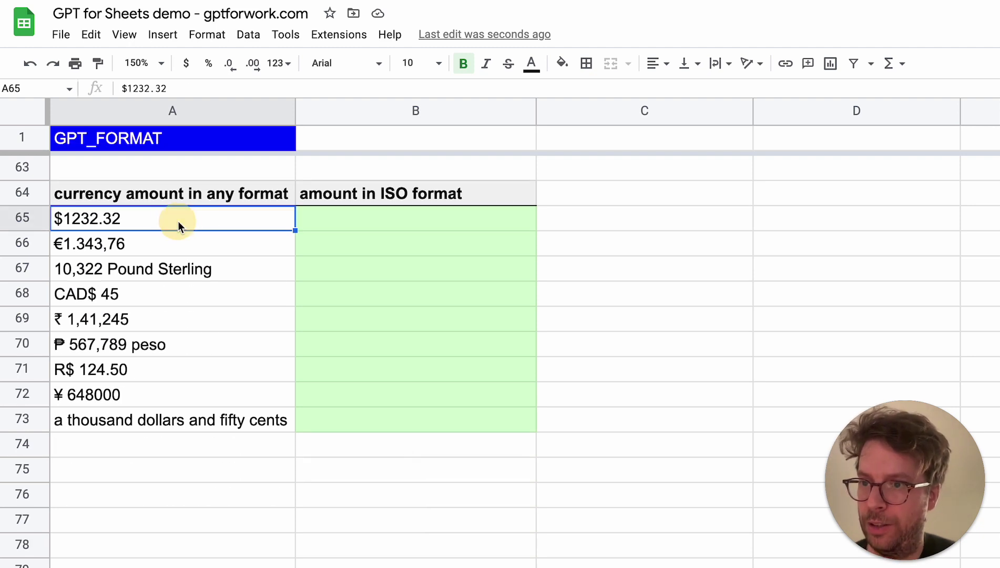
{"action": "left_click", "coordinate": [394, 223]}
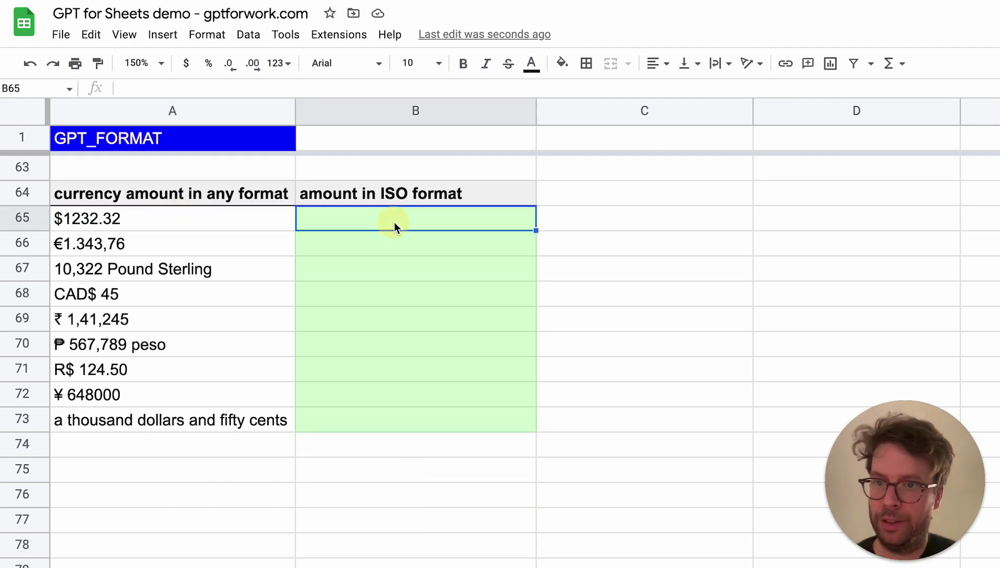
{"action": "type", "text": "=GPT"}
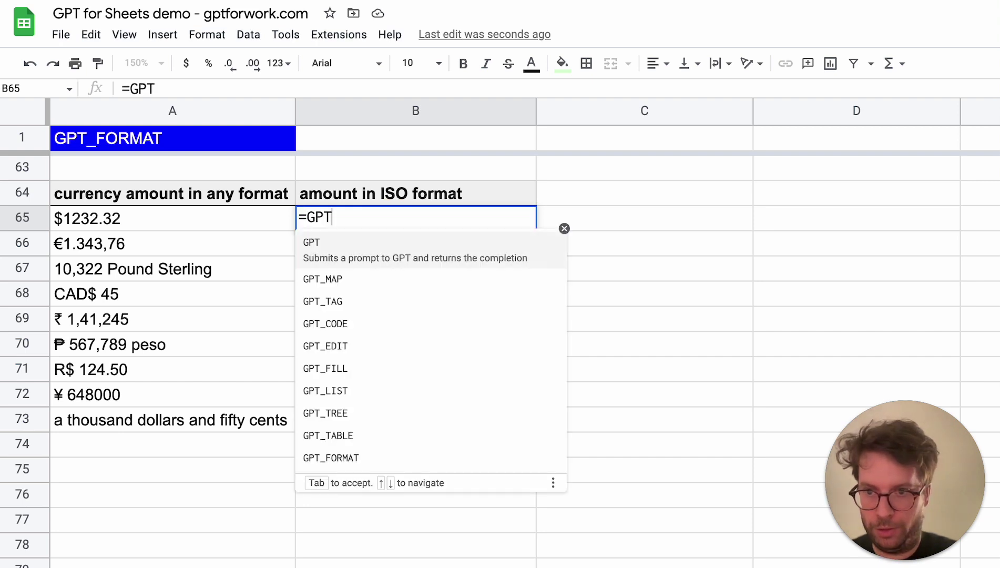
{"action": "type", "text": "_FORMAT("}
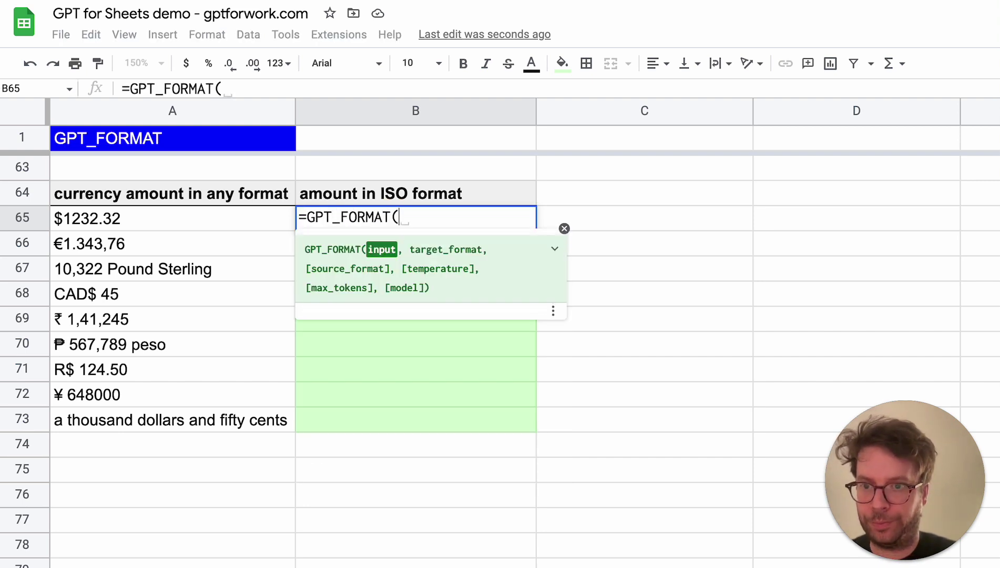
{"action": "left_click", "coordinate": [217, 220]}
{"action": "type", "text": ",\""}
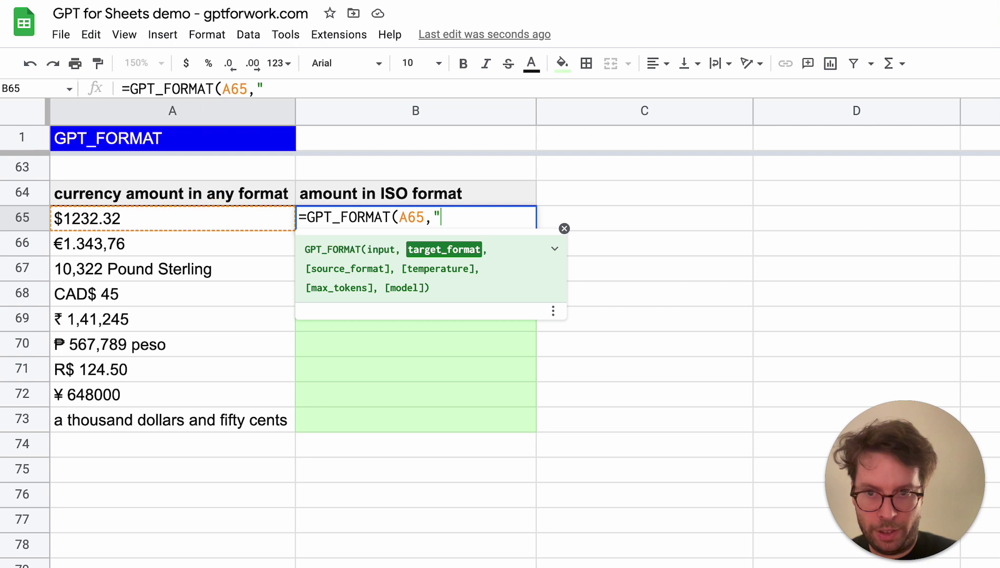
{"action": "type", "text": "cu"}
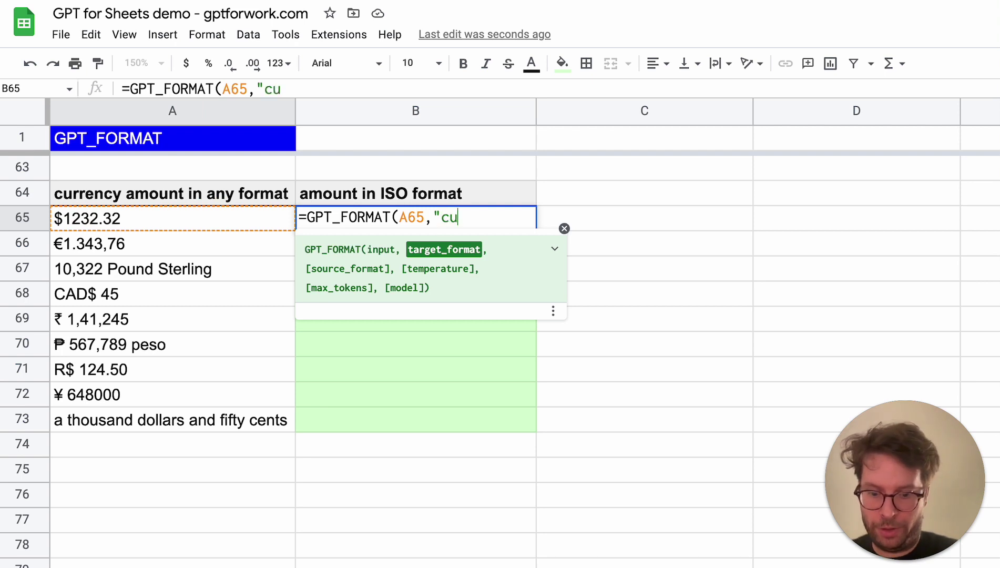
{"action": "key", "text": "BackSpace"}
{"action": "key", "text": "BackSpace"}
{"action": "type", "text": "iso cur"}
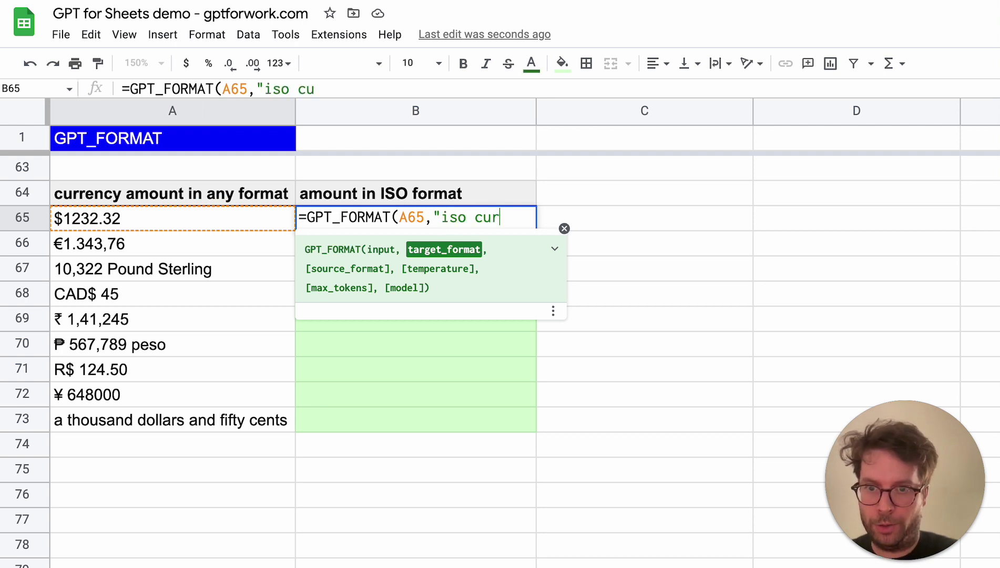
{"action": "type", "text": "rency\")"}
{"action": "key", "text": "Return"}
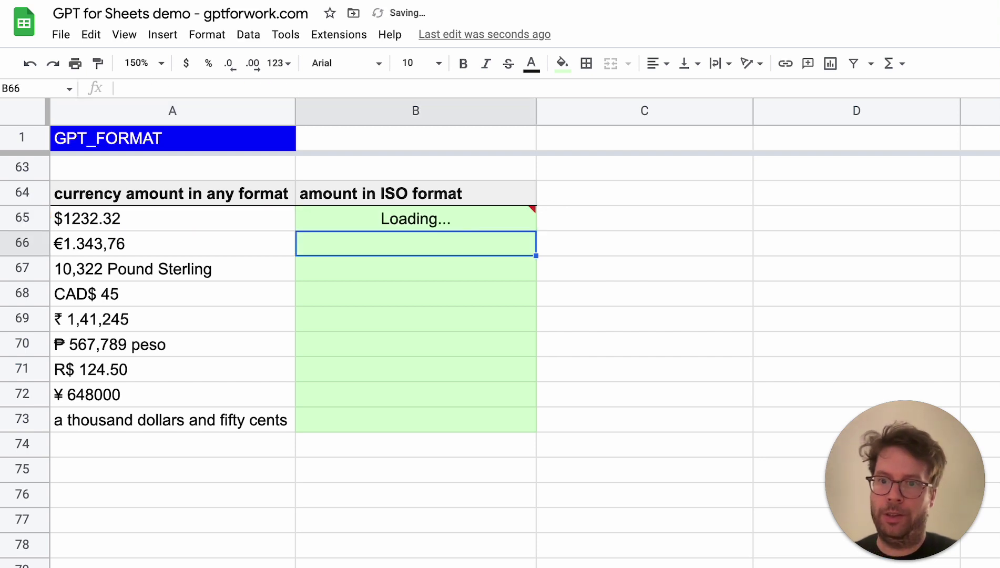
Step: Fill the ISO currency formula down to B73 and check results such as the BRL amount
{"action": "left_click", "coordinate": [400, 223]}
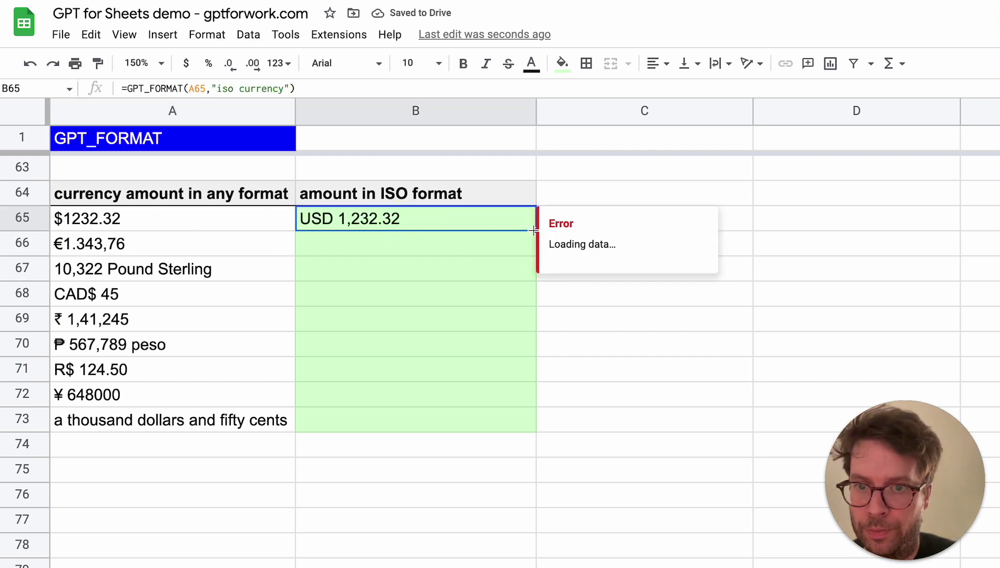
{"action": "left_click_drag", "start_coordinate": [533, 230], "coordinate": [495, 413]}
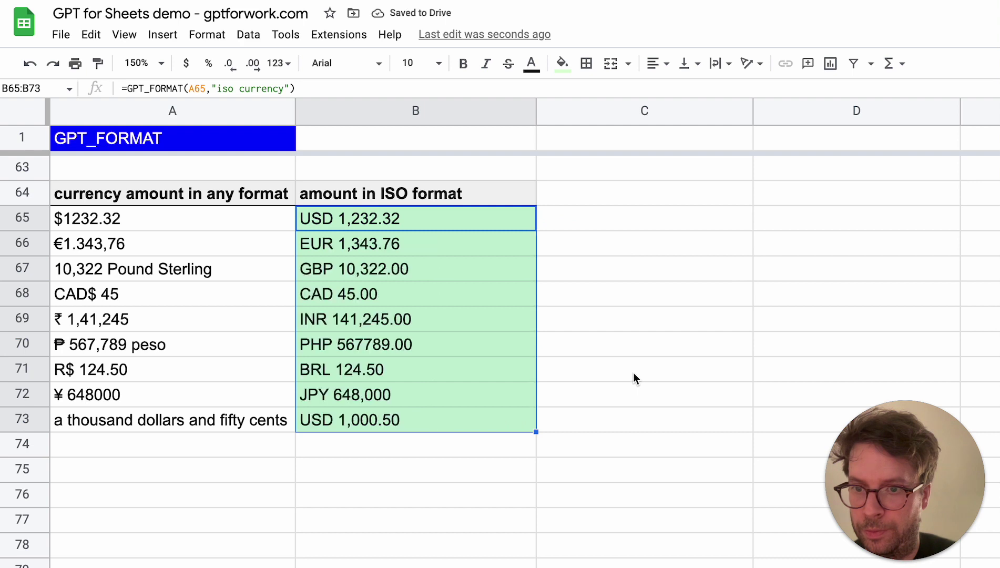
{"action": "left_click", "coordinate": [405, 385]}
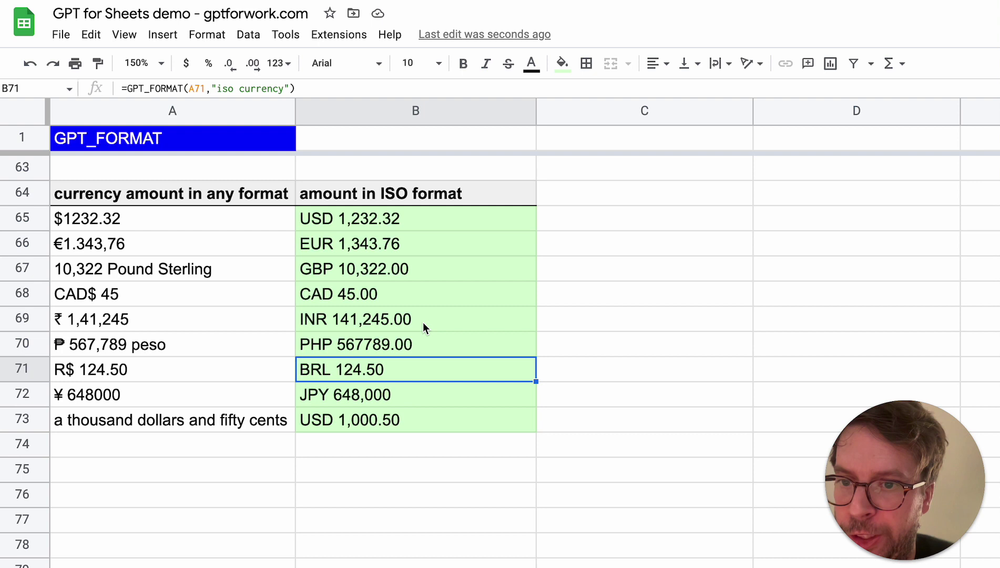
{"action": "left_click", "coordinate": [400, 221]}
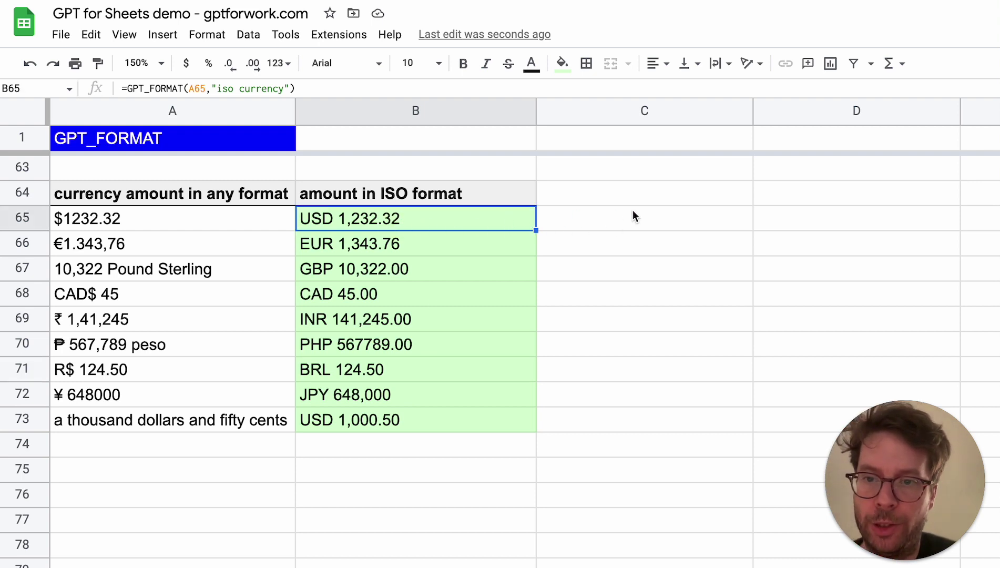
{"action": "left_click", "coordinate": [195, 221]}
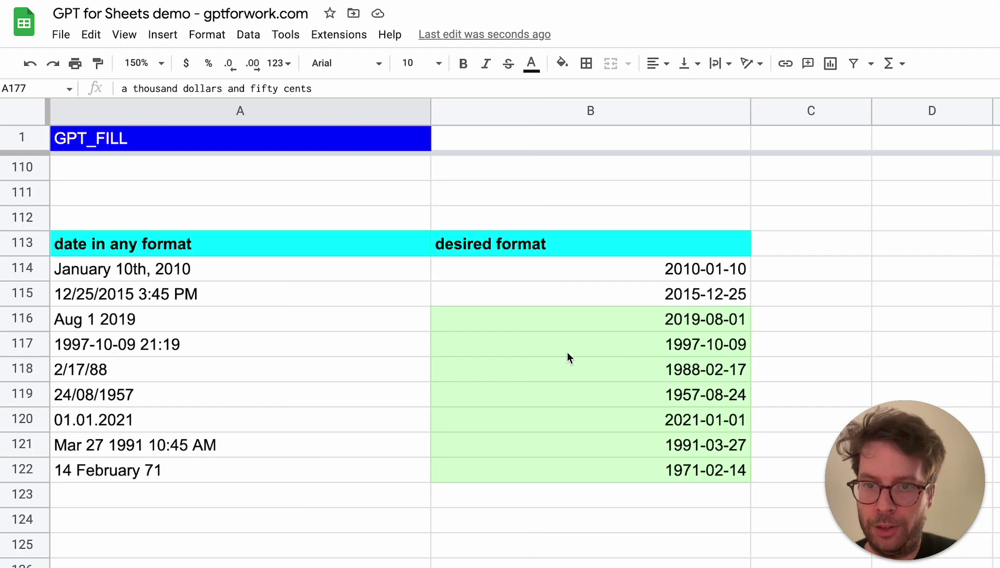
Step: Scroll down to the dirty phone number table at row 109 with its empty international column
{"action": "scroll", "coordinate": [566, 351], "scroll_direction": "up", "scroll_amount": 20}
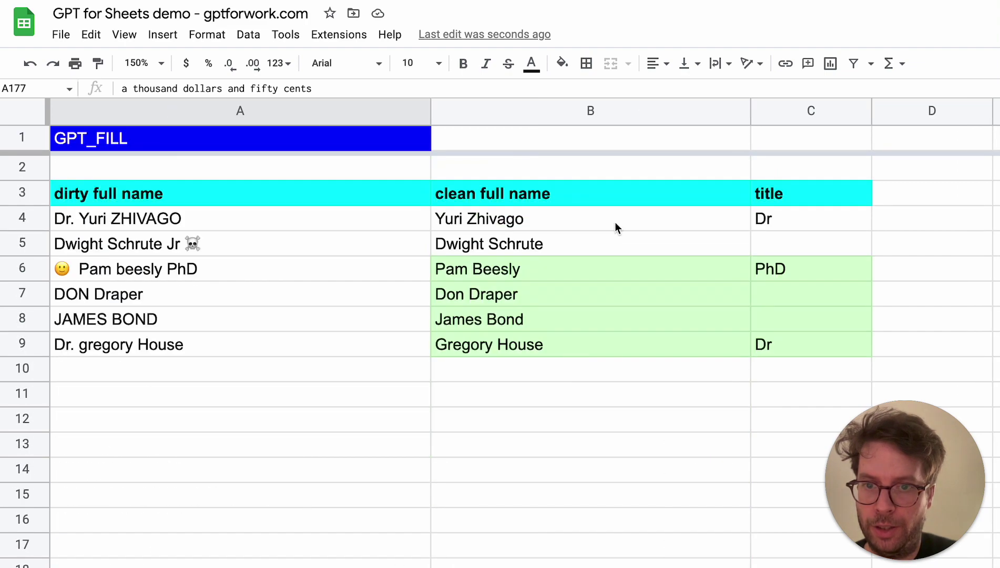
{"action": "scroll", "coordinate": [561, 449], "scroll_direction": "down", "scroll_amount": 20}
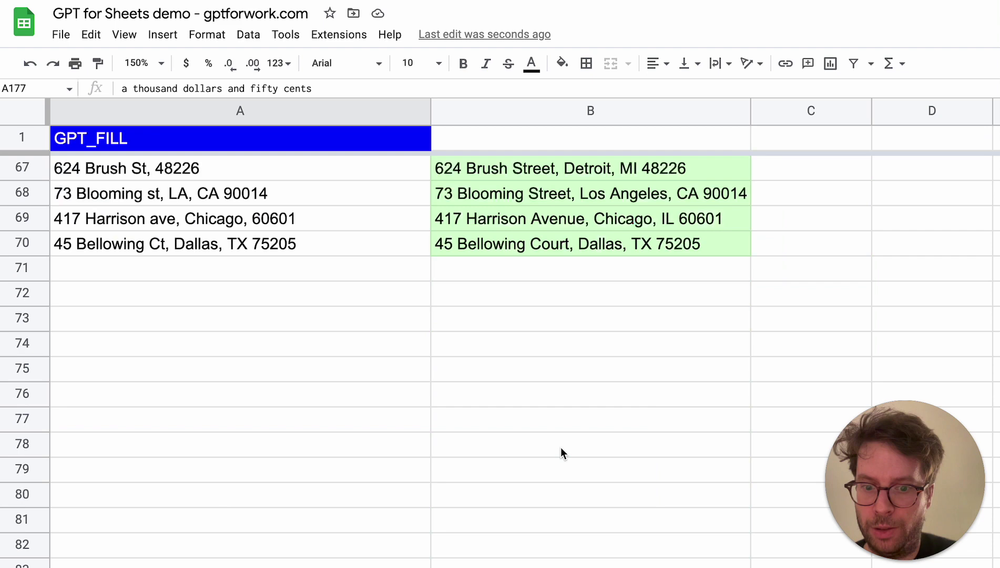
{"action": "scroll", "coordinate": [561, 448], "scroll_direction": "down", "scroll_amount": 20}
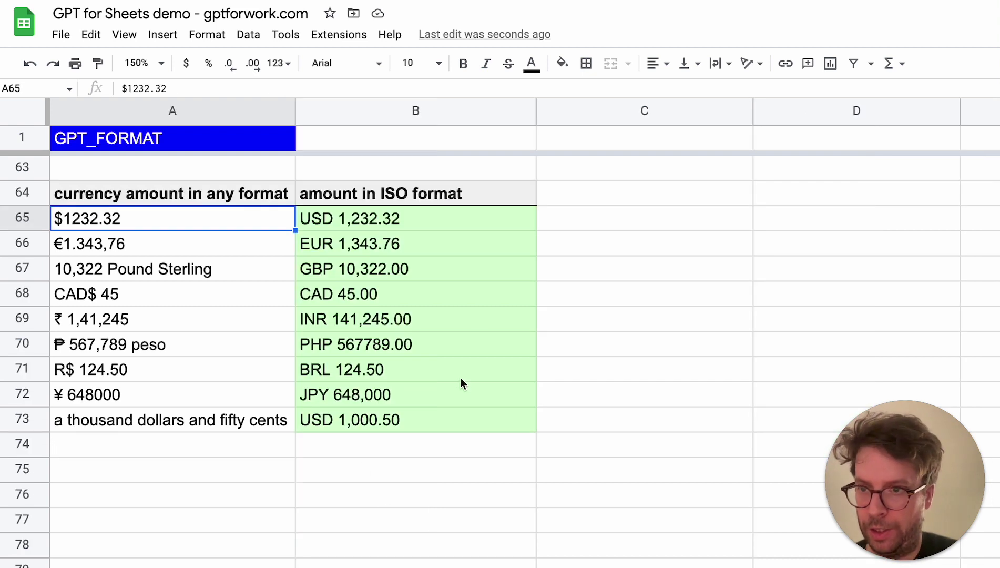
{"action": "scroll", "coordinate": [460, 378], "scroll_direction": "down", "scroll_amount": 3}
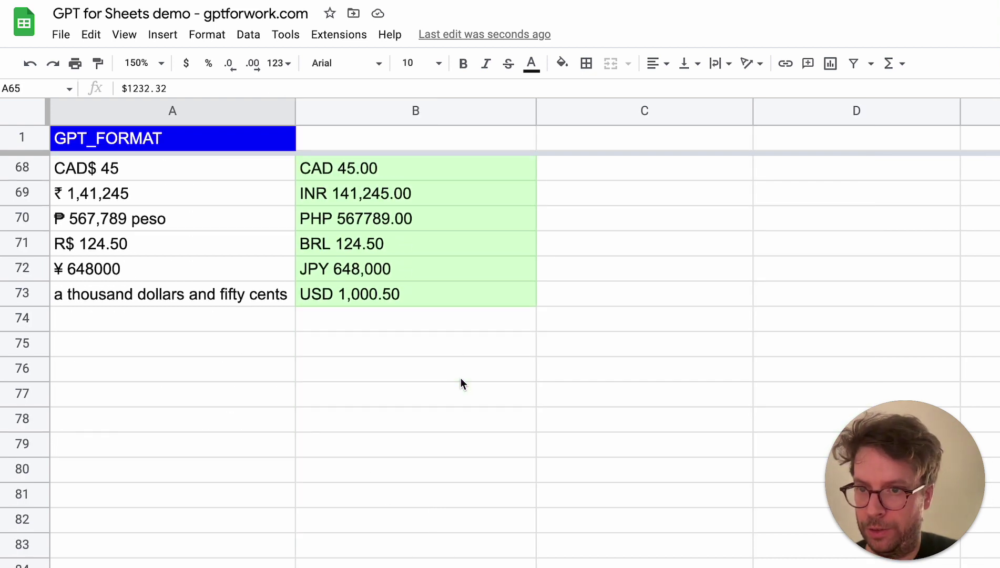
{"action": "scroll", "coordinate": [460, 377], "scroll_direction": "down", "scroll_amount": 10}
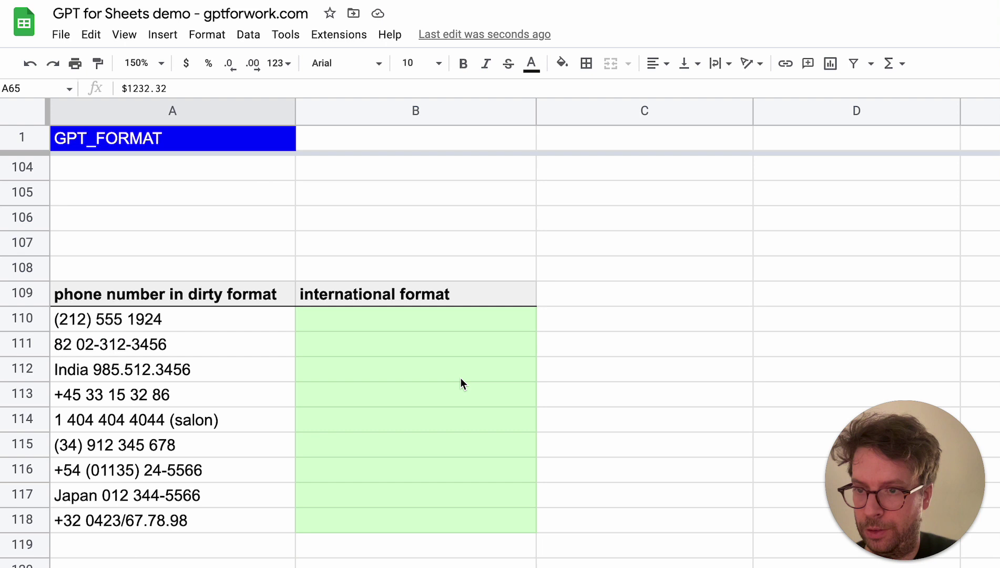
Step: Fill B110:B118 with =GPT_FORMAT(A110,"international phone number") and check the B112 result
{"action": "left_click", "coordinate": [383, 224]}
{"action": "type", "text": "="}
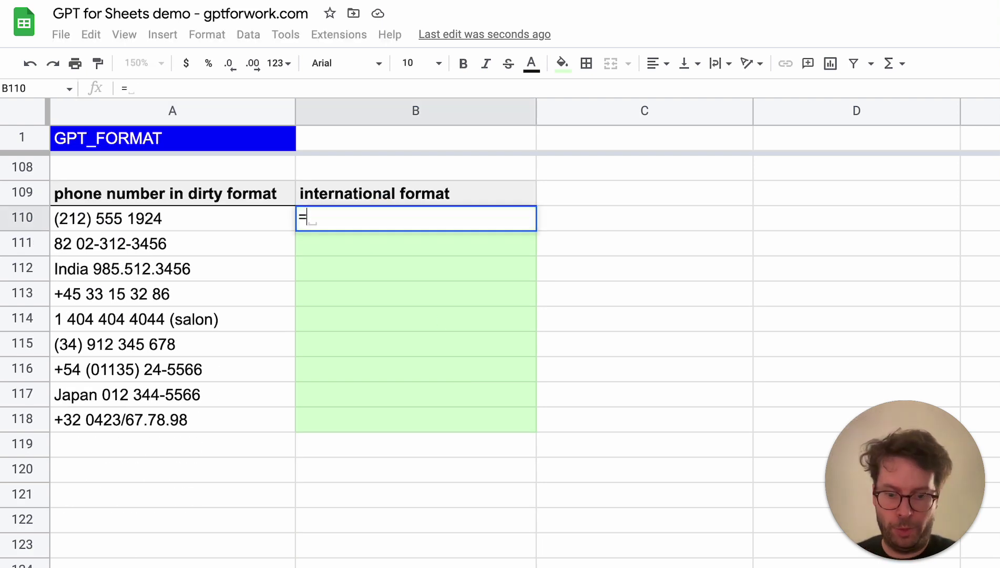
{"action": "type", "text": "GPT_FORMAT"}
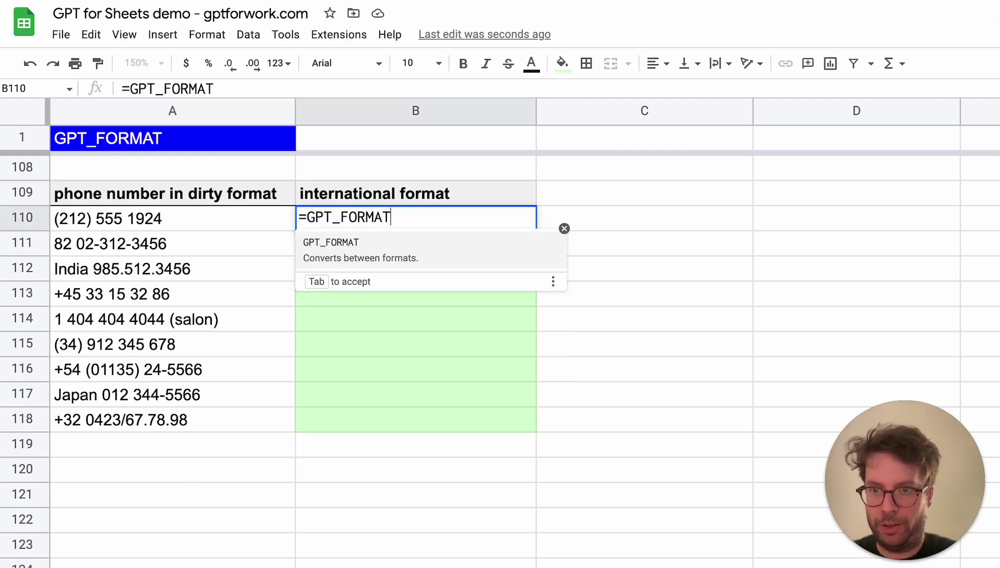
{"action": "type", "text": "("}
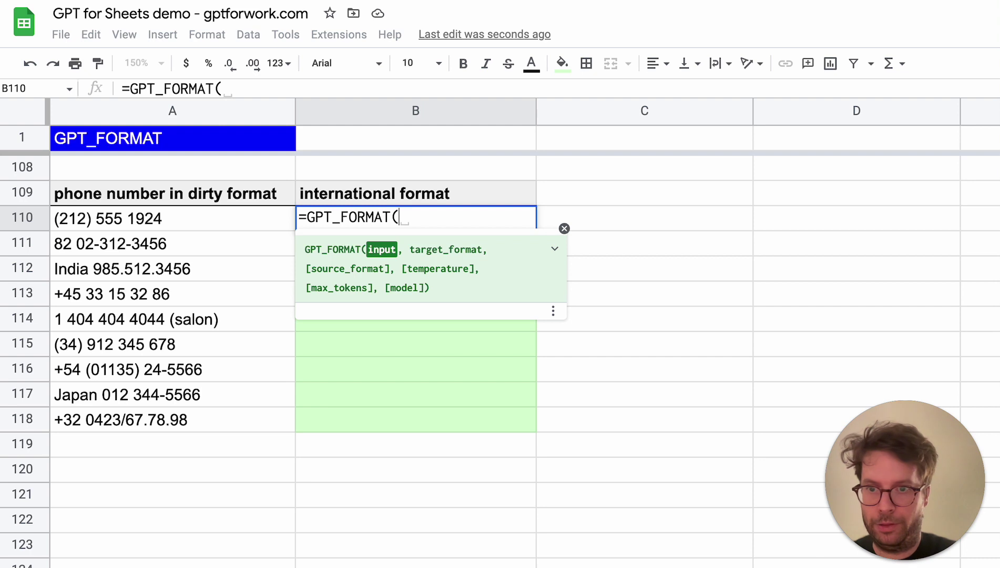
{"action": "left_click", "coordinate": [167, 217]}
{"action": "type", "text": ",\"inte"}
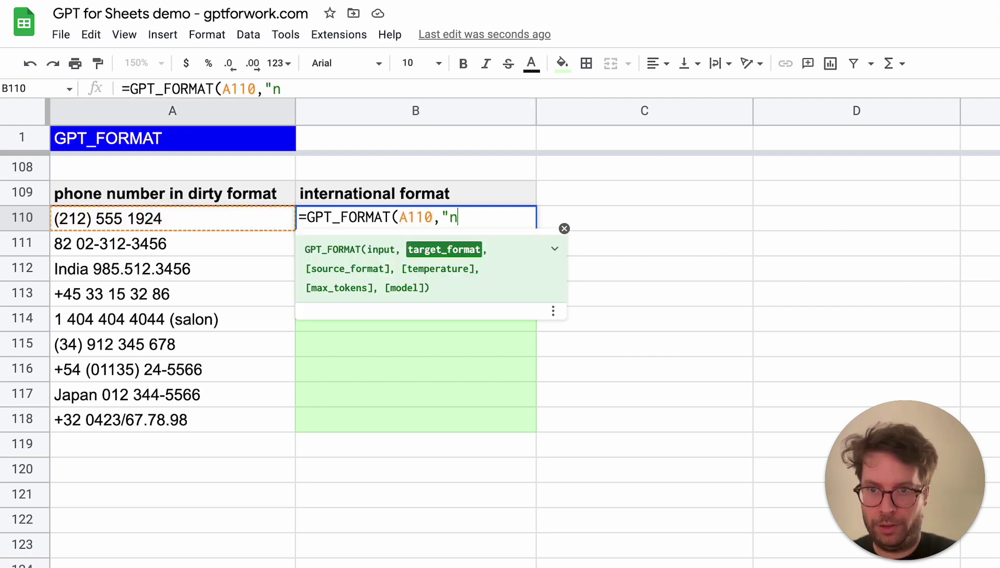
{"action": "type", "text": "rnational pho"}
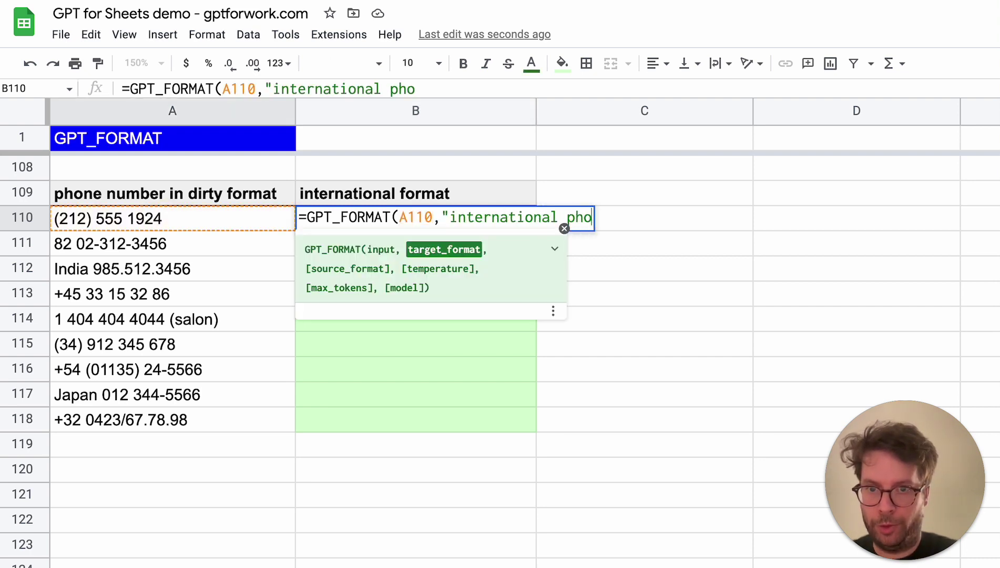
{"action": "type", "text": "ne number\")"}
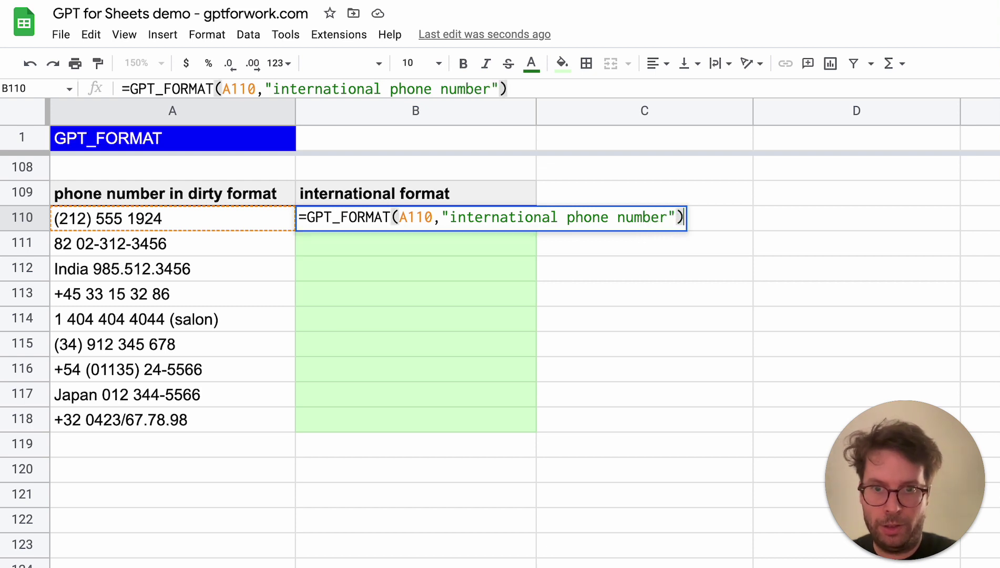
{"action": "key", "text": "Return"}
{"action": "left_click", "coordinate": [326, 223]}
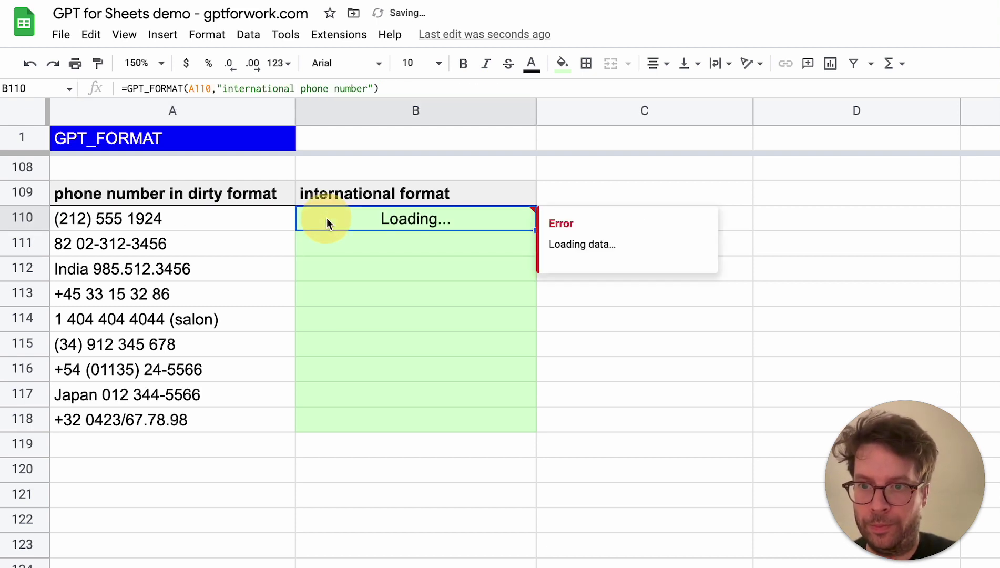
{"action": "left_click_drag", "start_coordinate": [536, 230], "coordinate": [485, 415]}
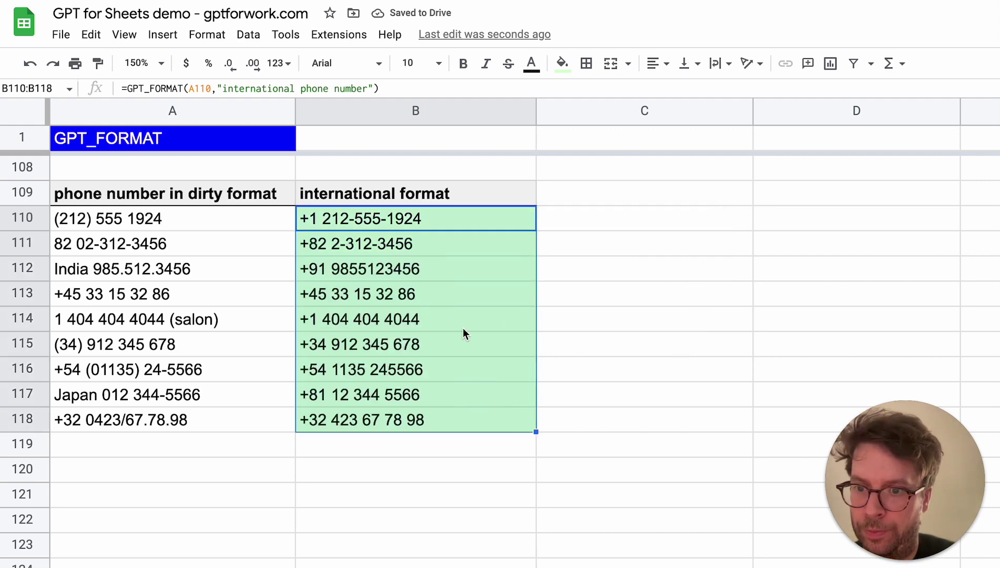
{"action": "left_click", "coordinate": [374, 270]}
Step: Fill B152:B162 with =GPT_FORMAT(A152,"company name without legal entity suffix"), e.g. Apple, Infosys
{"action": "scroll", "coordinate": [699, 356], "scroll_direction": "down", "scroll_amount": 15}
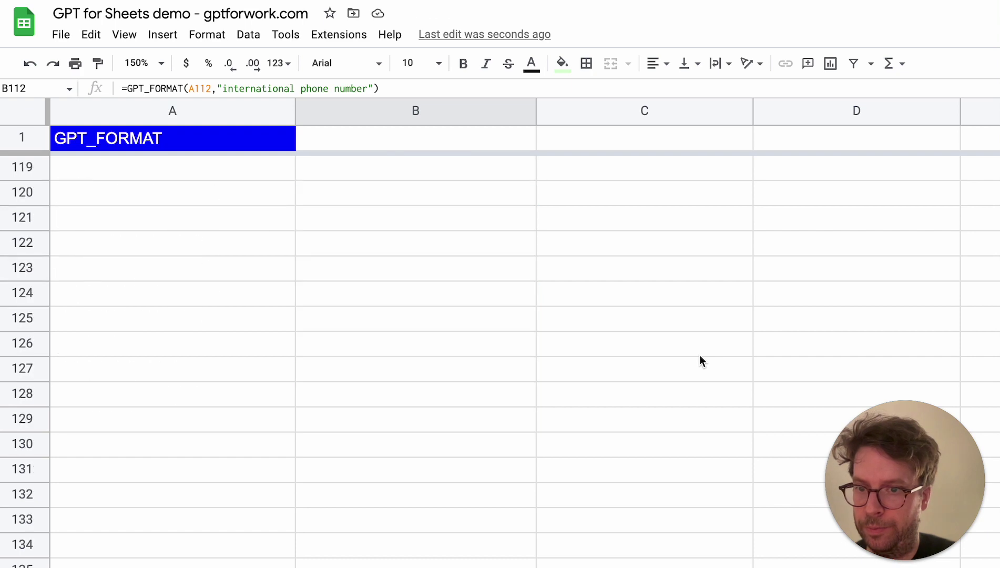
{"action": "scroll", "coordinate": [699, 356], "scroll_direction": "up", "scroll_amount": 2}
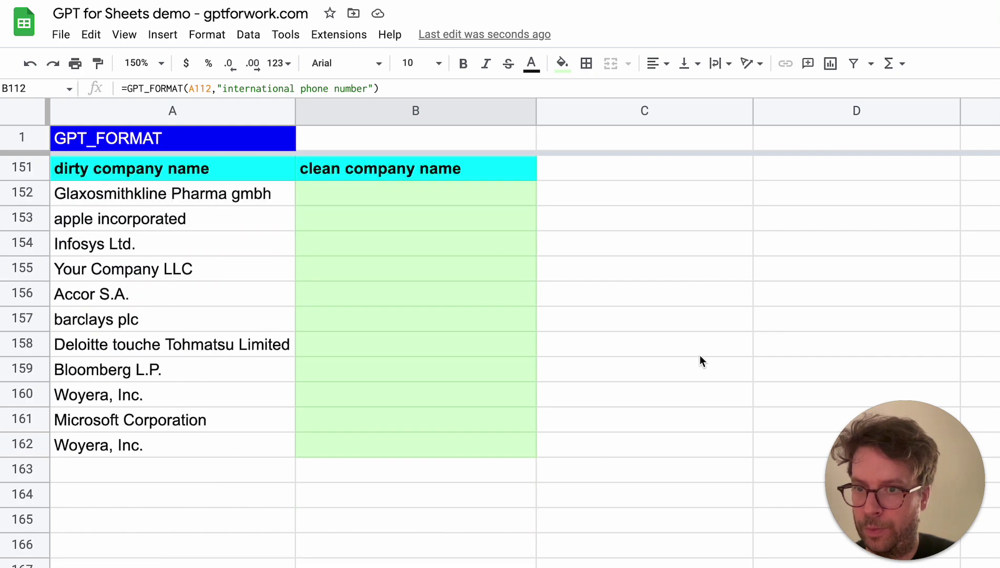
{"action": "left_click", "coordinate": [356, 202]}
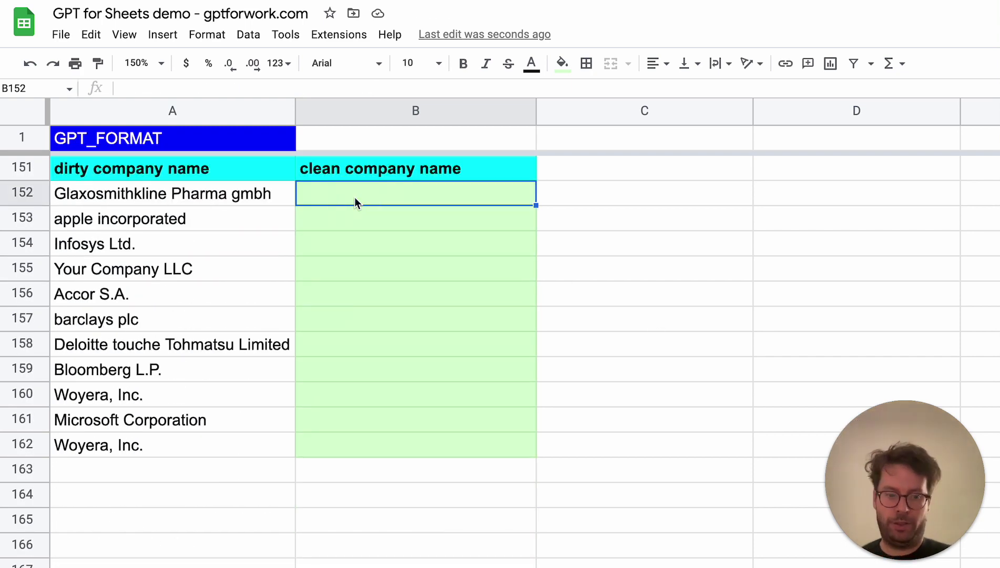
{"action": "type", "text": "=GPT"}
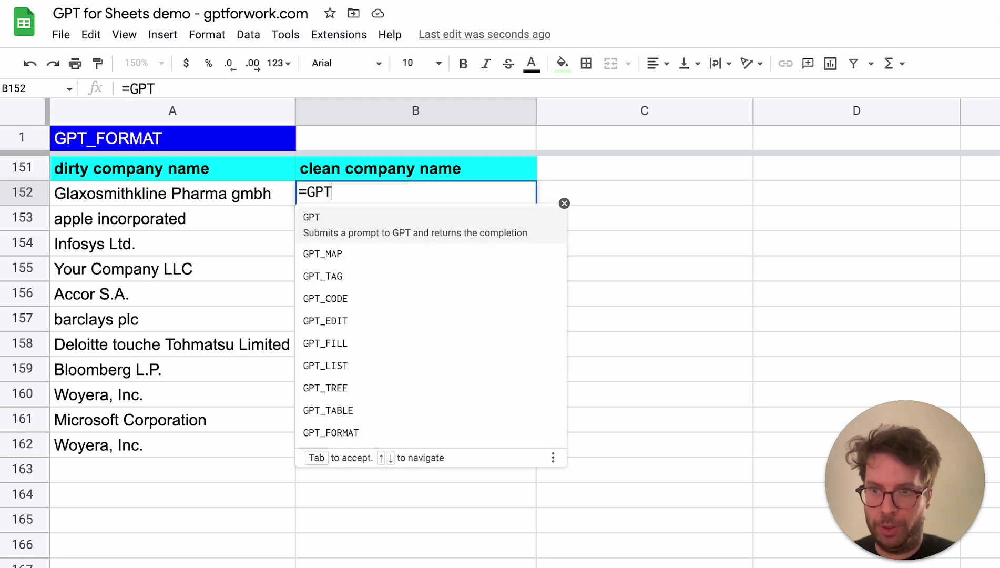
{"action": "type", "text": "_FORMAT(\""}
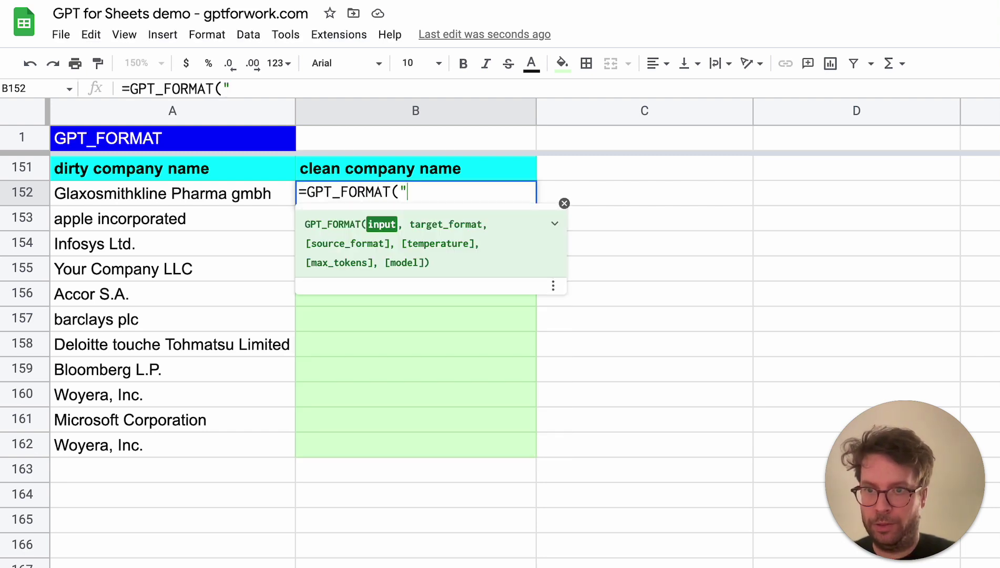
{"action": "key", "text": "BackSpace"}
{"action": "left_click", "coordinate": [155, 192]}
{"action": "type", "text": ",\"compan"}
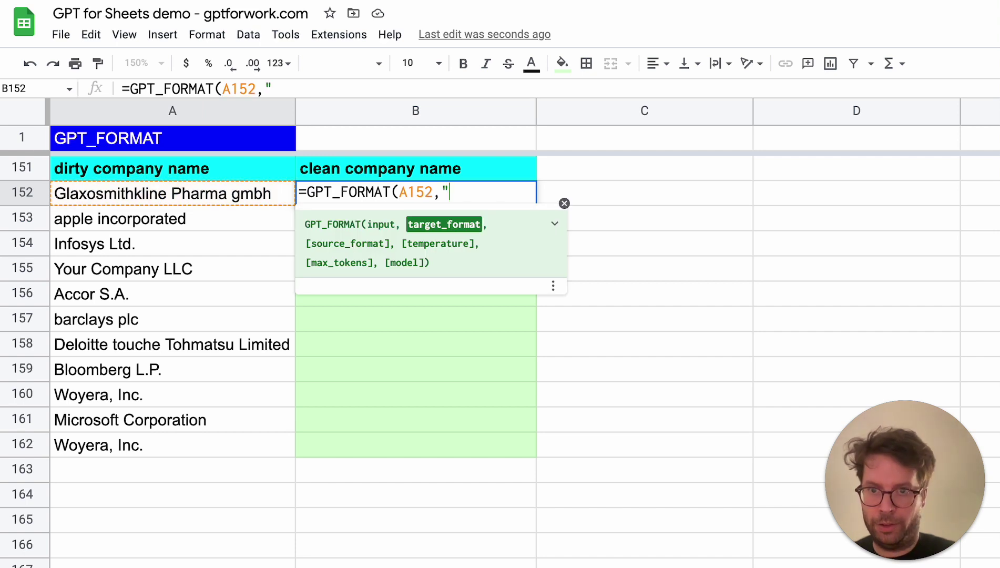
{"action": "type", "text": "y name without "}
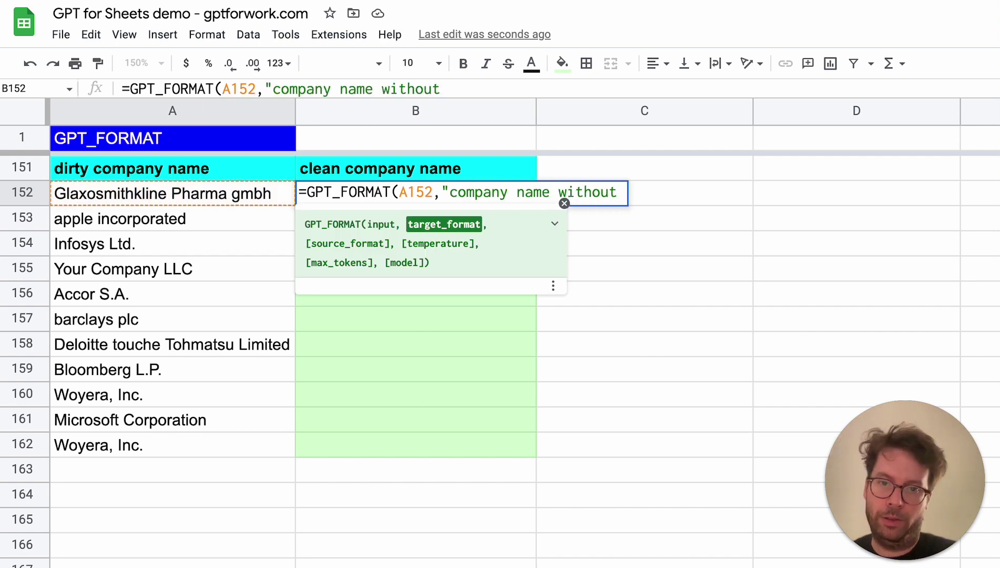
{"action": "type", "text": "legal entit"}
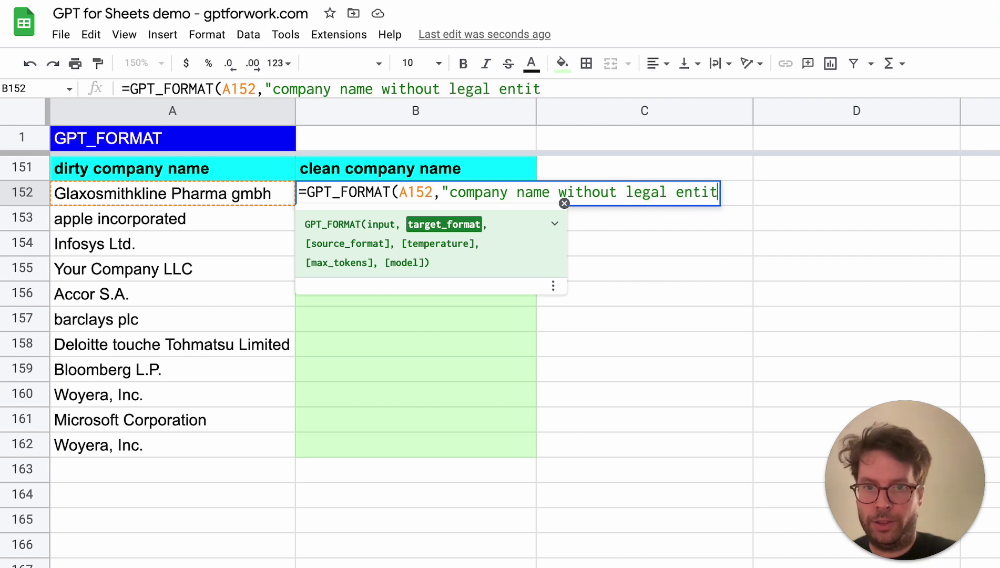
{"action": "type", "text": "y suffix\")"}
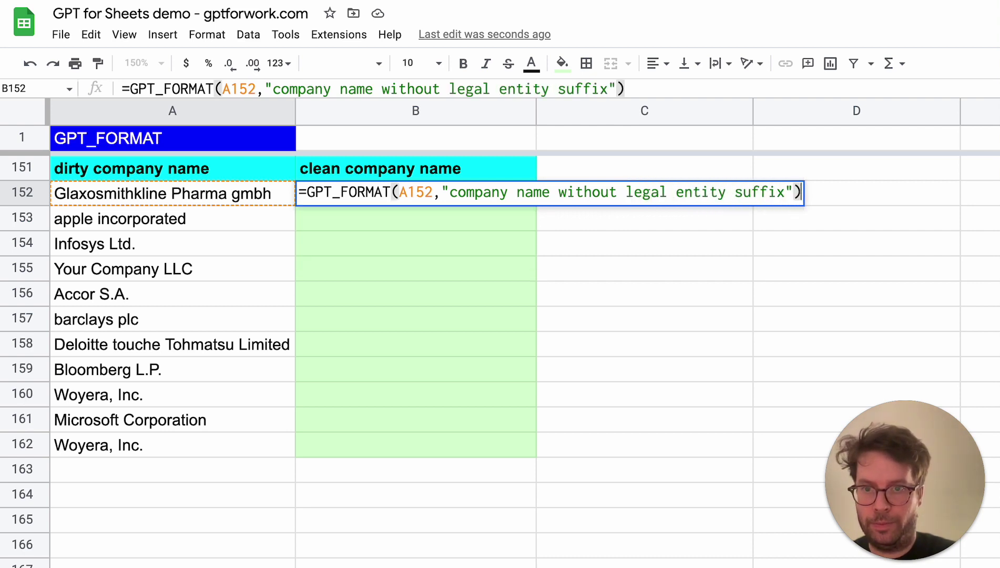
{"action": "key", "text": "Return"}
{"action": "left_click", "coordinate": [347, 193]}
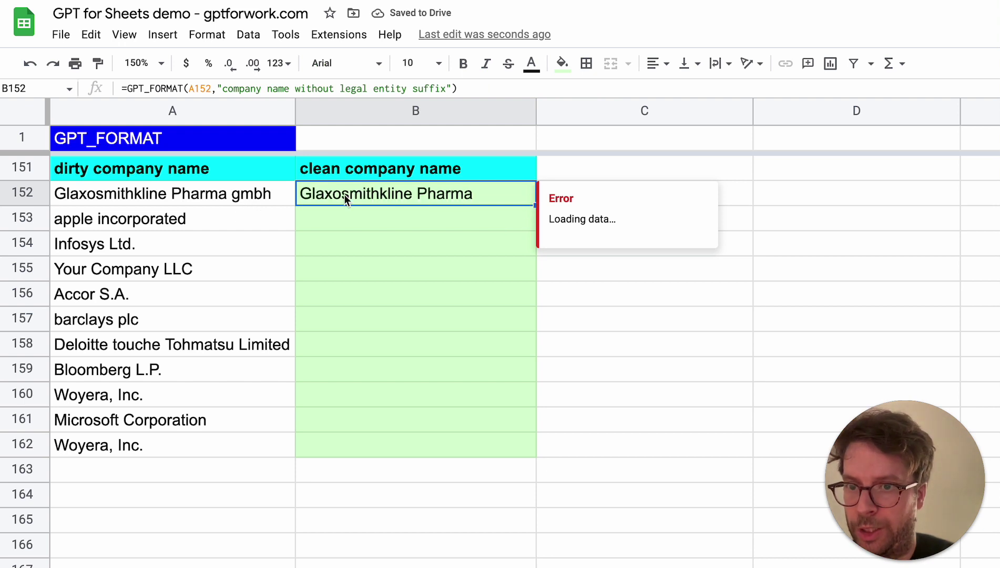
{"action": "left_click_drag", "start_coordinate": [534, 204], "coordinate": [480, 444]}
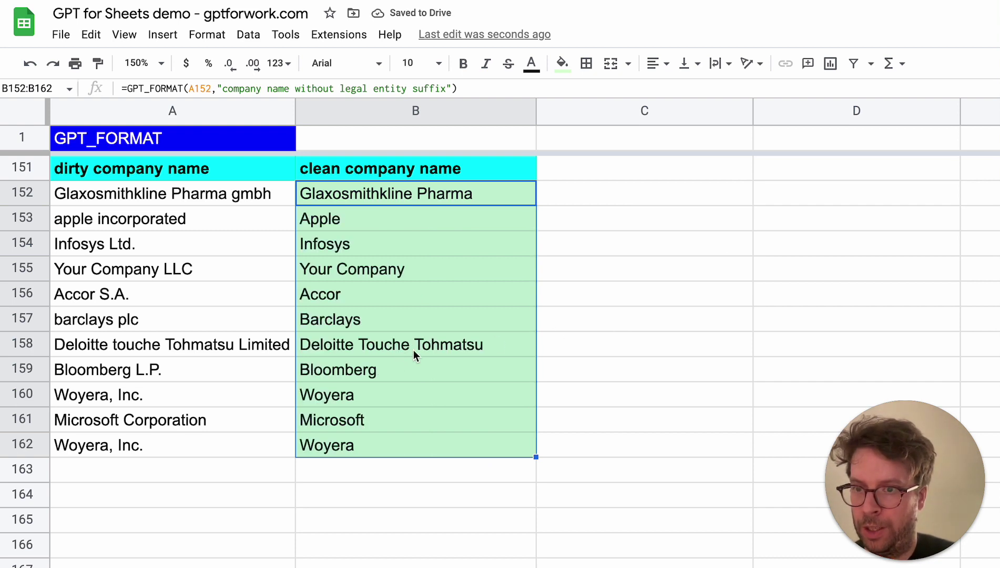
{"action": "left_click", "coordinate": [416, 349]}
{"action": "left_click", "coordinate": [337, 296]}
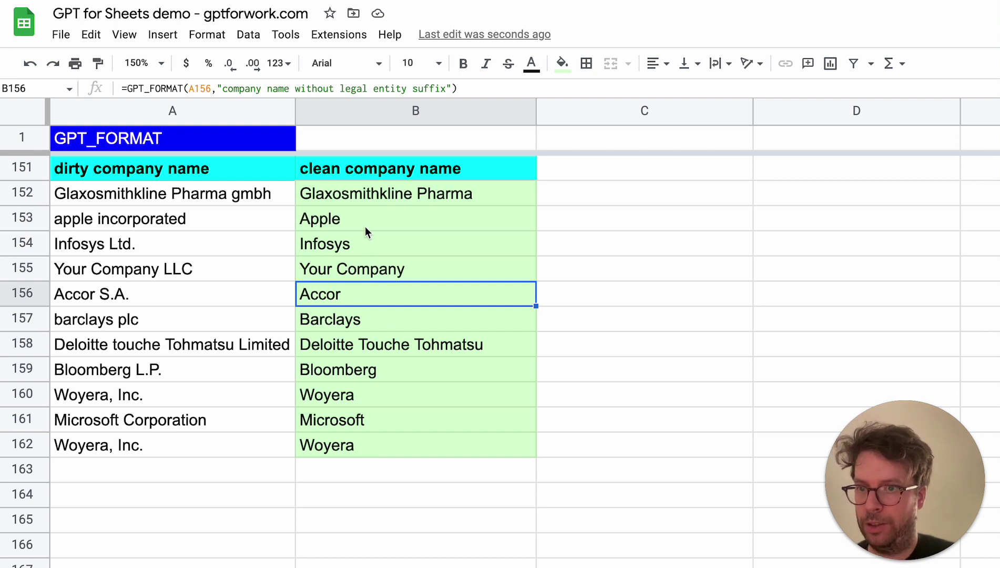
Step: Scroll back up through the finished GPT_FORMAT tables and switch to the GPT_FILL sheet
{"action": "scroll", "coordinate": [621, 291], "scroll_direction": "down", "scroll_amount": 14}
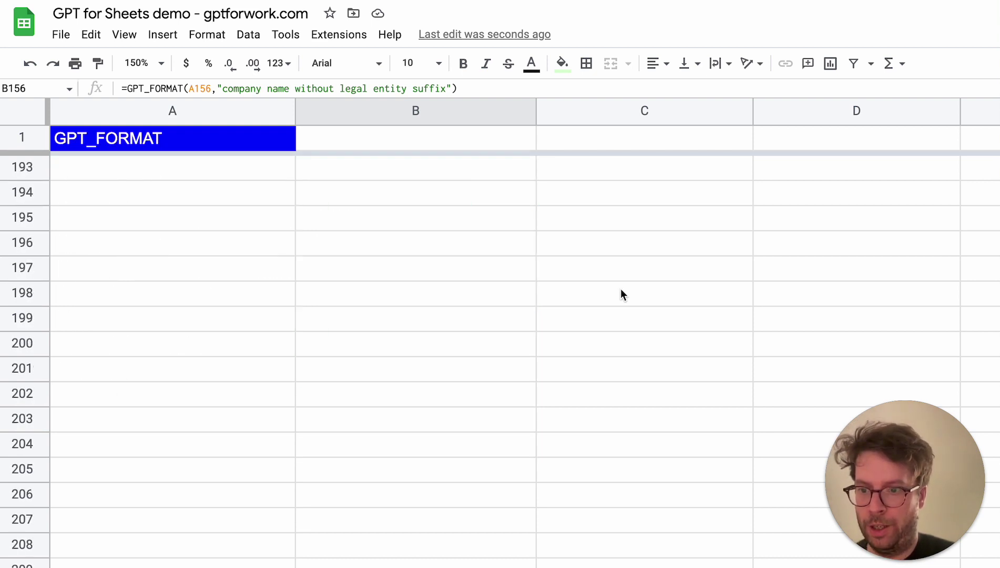
{"action": "scroll", "coordinate": [620, 291], "scroll_direction": "up", "scroll_amount": 5}
{"action": "scroll", "coordinate": [621, 291], "scroll_direction": "right", "scroll_amount": 2}
{"action": "scroll", "coordinate": [621, 290], "scroll_direction": "up", "scroll_amount": 20}
{"action": "scroll", "coordinate": [621, 291], "scroll_direction": "left", "scroll_amount": 2}
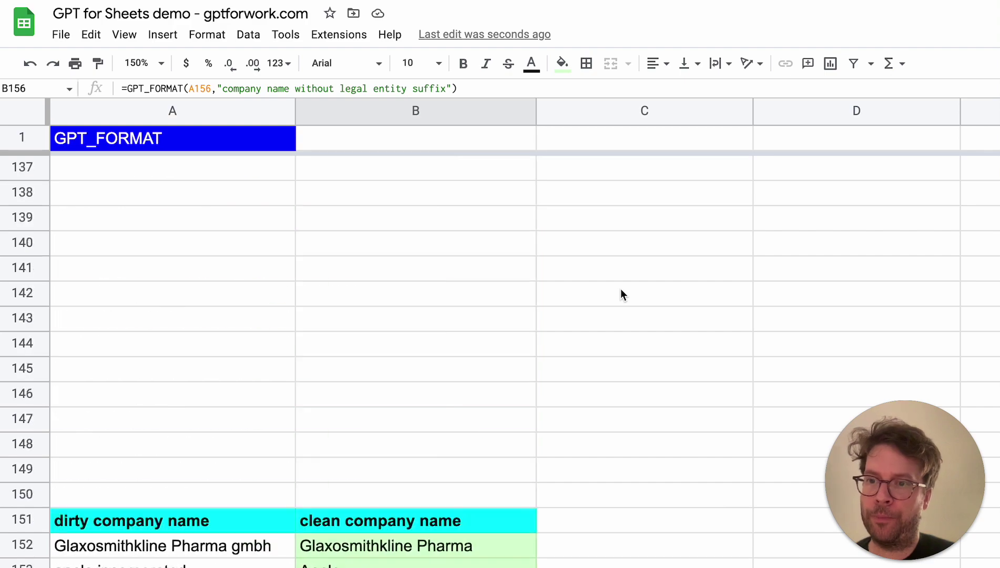
{"action": "scroll", "coordinate": [621, 291], "scroll_direction": "up", "scroll_amount": 17}
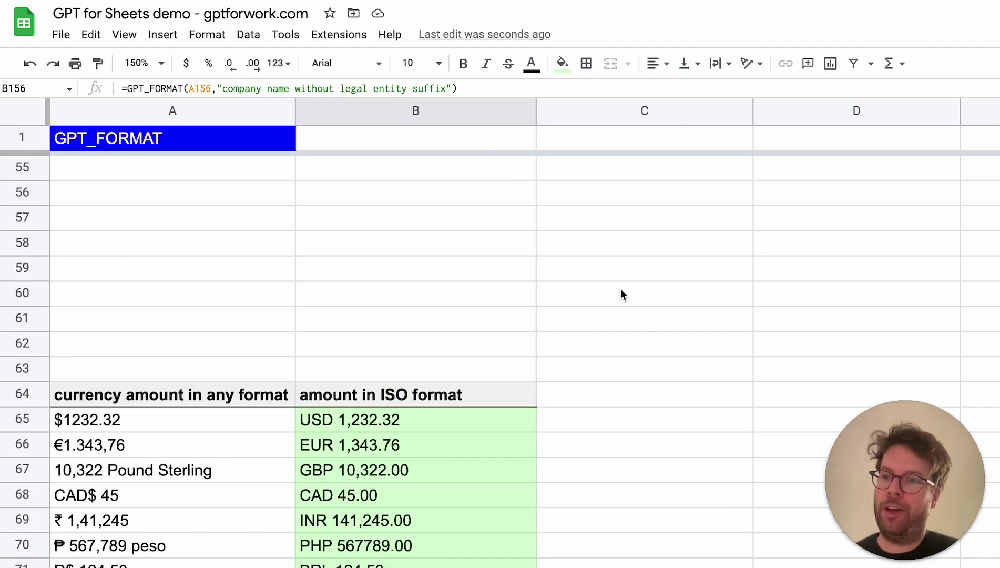
{"action": "scroll", "coordinate": [620, 290], "scroll_direction": "up", "scroll_amount": 17}
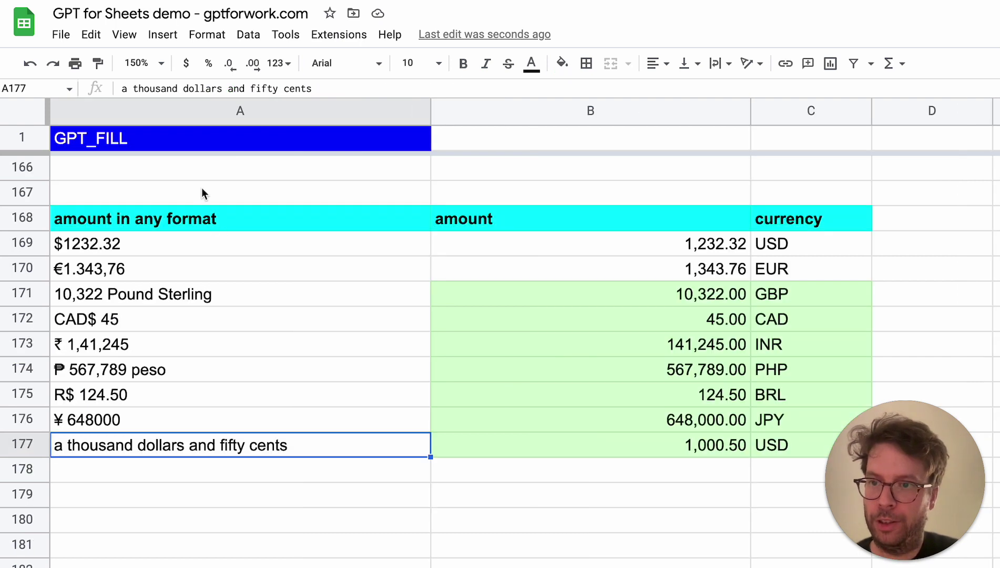
{"action": "left_click", "coordinate": [201, 144]}
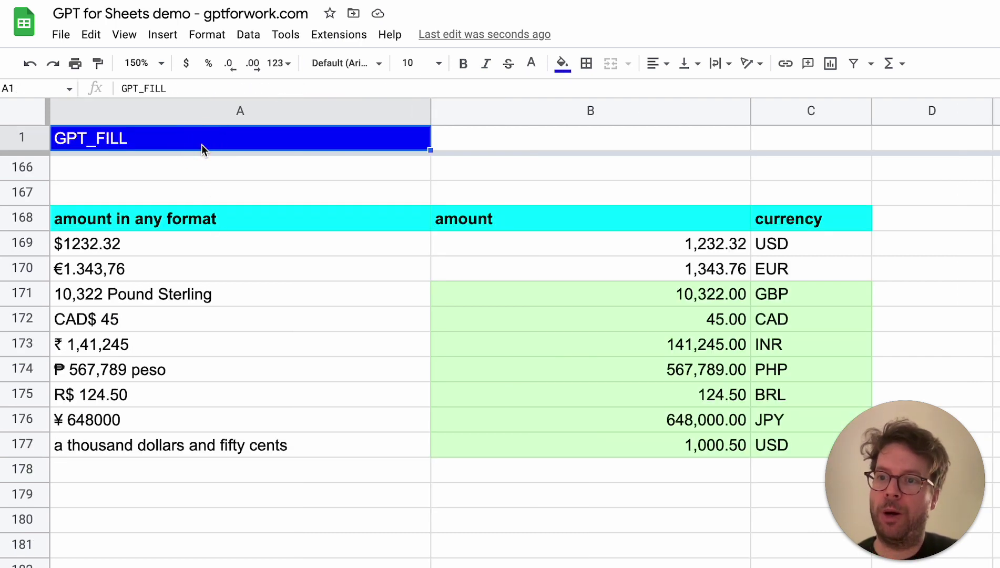